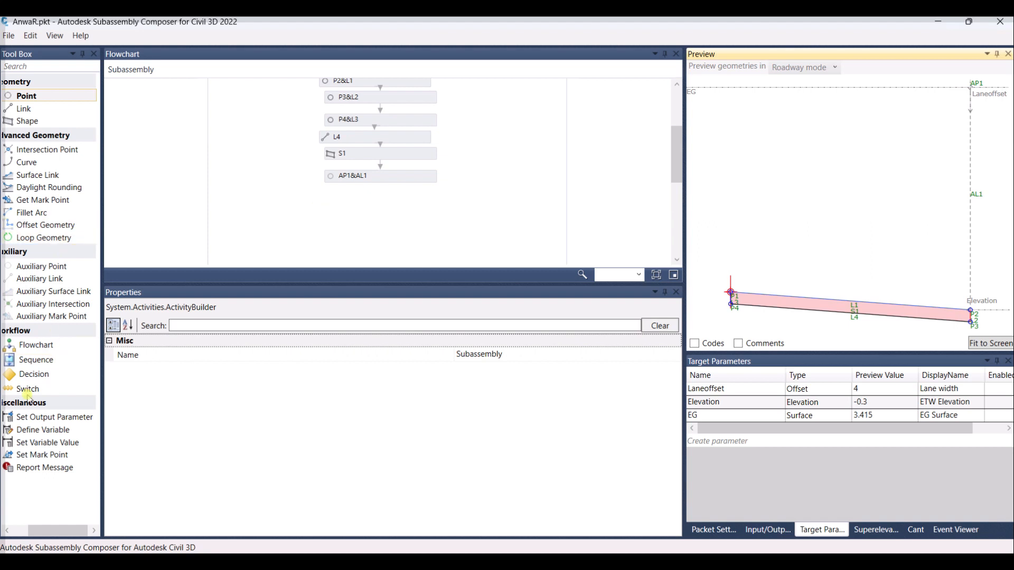
Add a decision after AP1&AL1 in the flowchart and attach a second decision to its True branch
left_click_drag(32, 374, 387, 158)
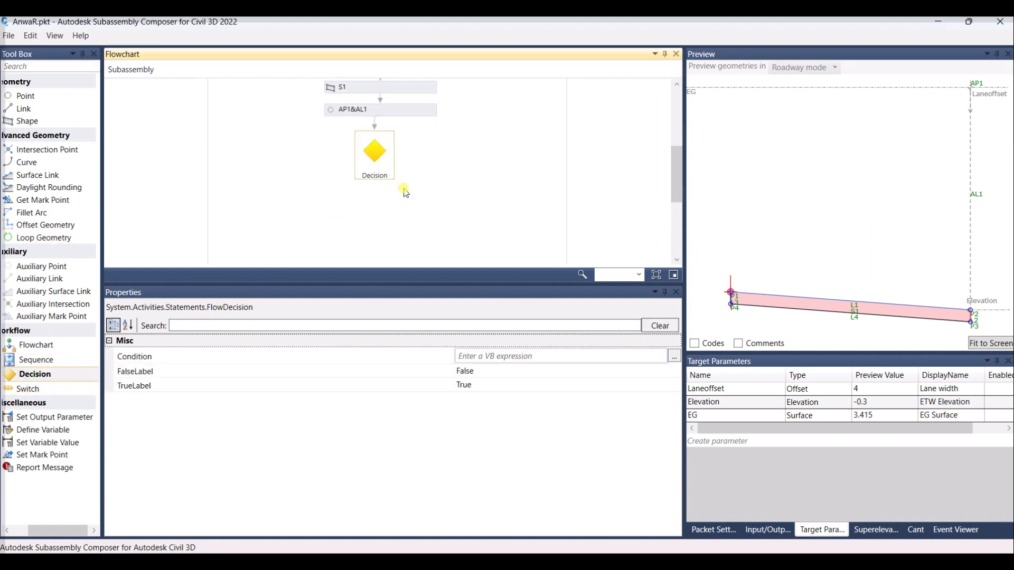
mouse_move(378, 161)
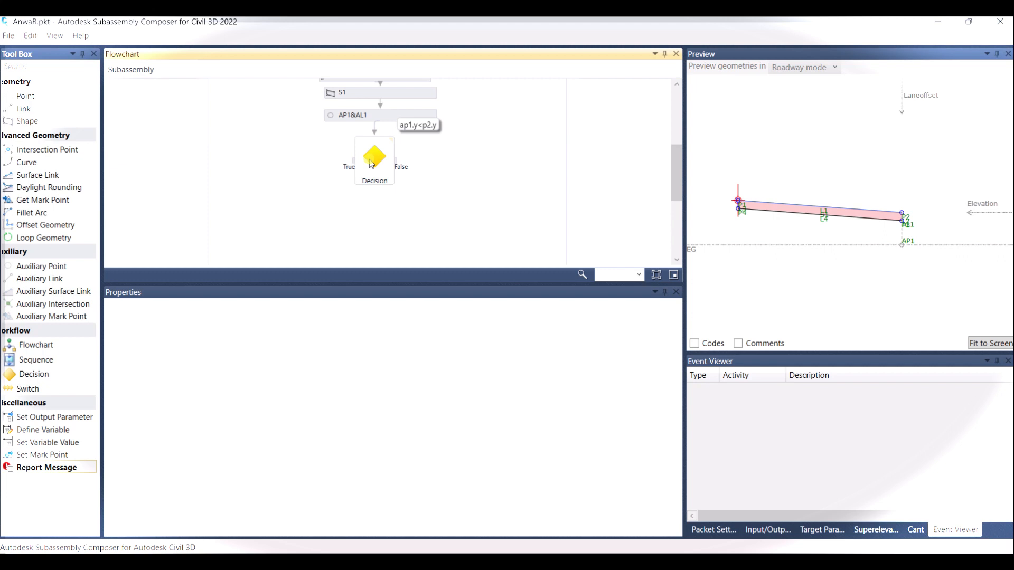
left_click_drag(41, 375, 283, 128)
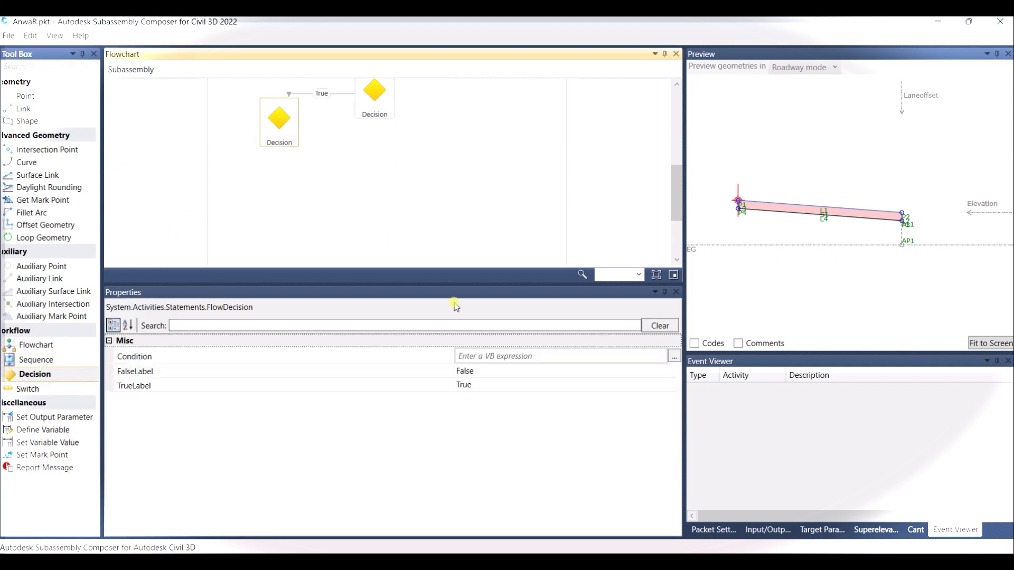
scroll(438, 193, "up", 2)
scroll(394, 176, "down", 1)
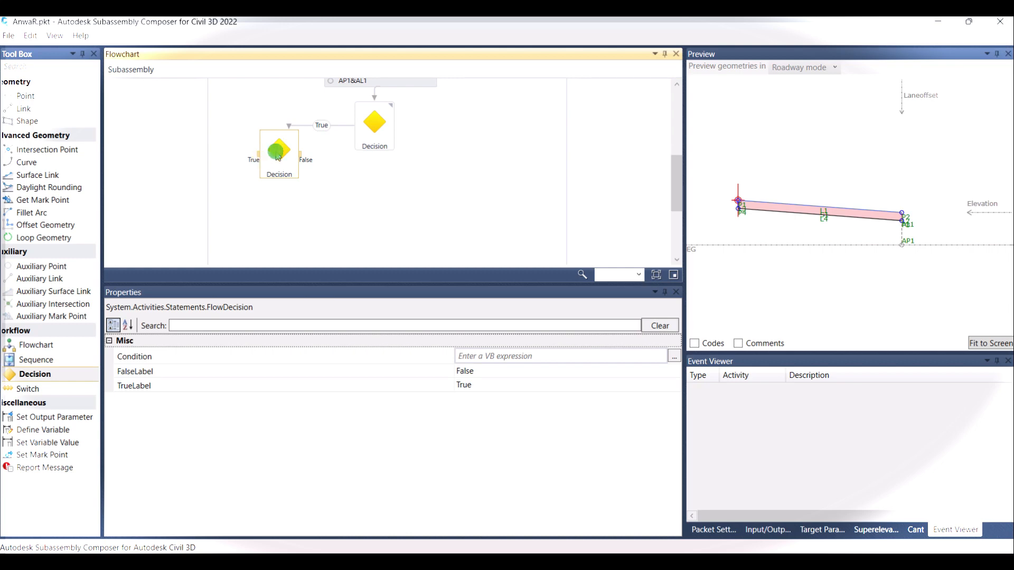
Set the second decision's condition to (p2.y-ap1.y)<5
left_click(548, 355)
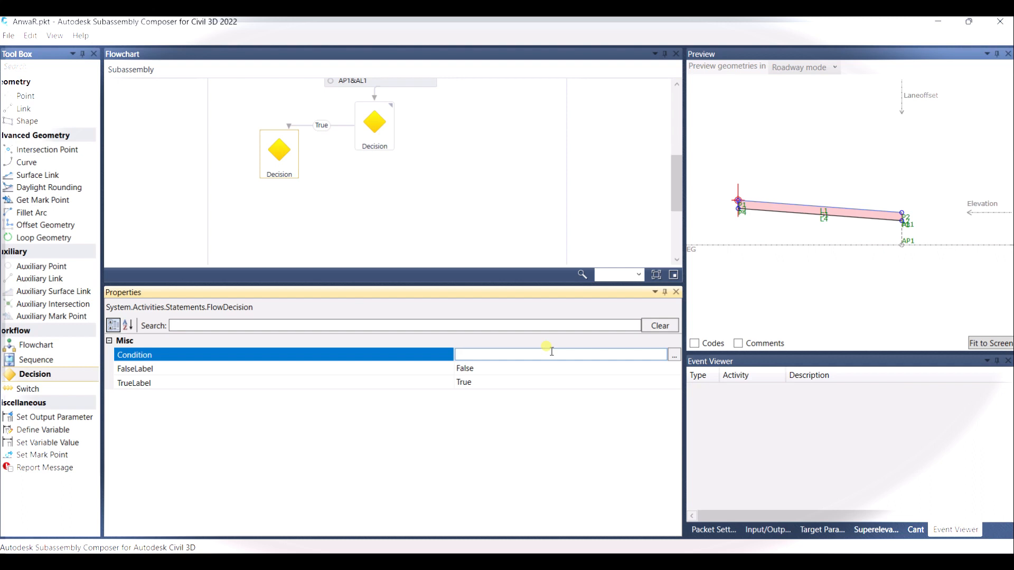
type("(")
type("ap")
type(".y")
key("BackSpace")
key("BackSpace")
key("BackSpace")
key("BackSpace")
key("BackSpace")
type("p")
type("2")
type(".y")
type("-")
type("ap")
type("1.")
type("y")
type(")")
type(",")
type("<5")
left_click(551, 324)
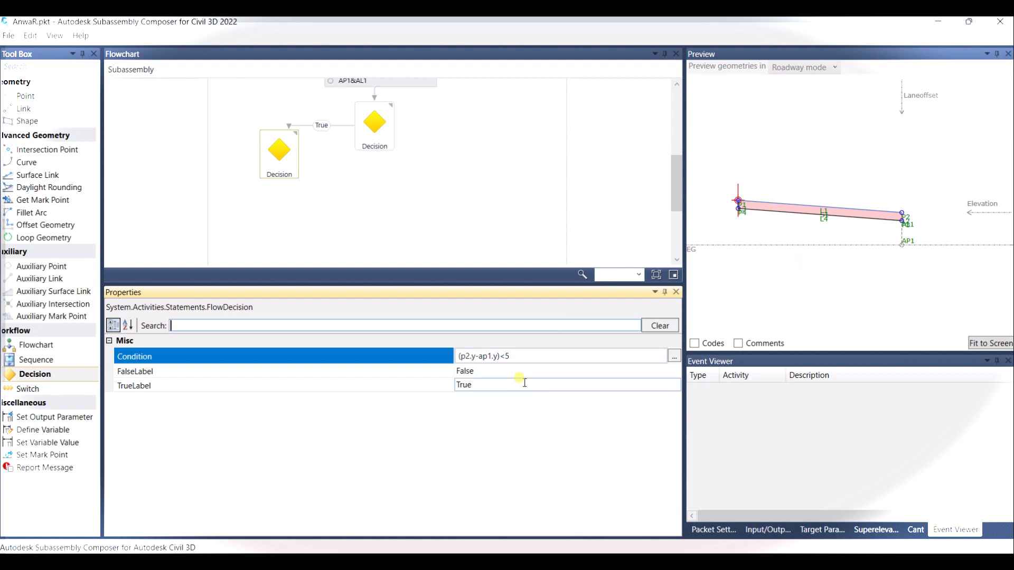
Add a point on the second decision's True branch and set its geometry type to Slope to Surface
mouse_move(264, 158)
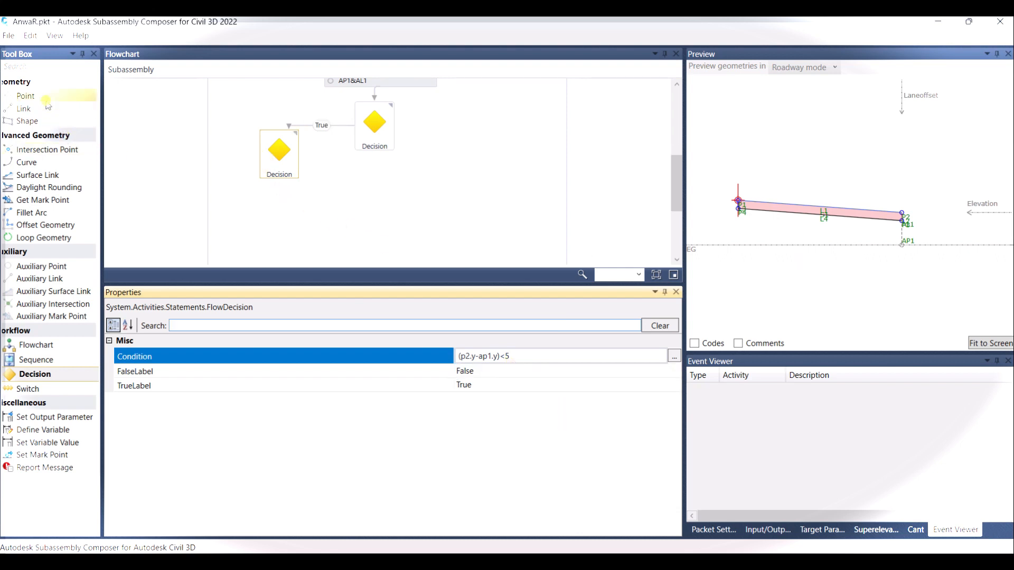
mouse_move(47, 97)
left_mouse_down()
mouse_move(125, 125)
mouse_move(232, 190)
left_mouse_up()
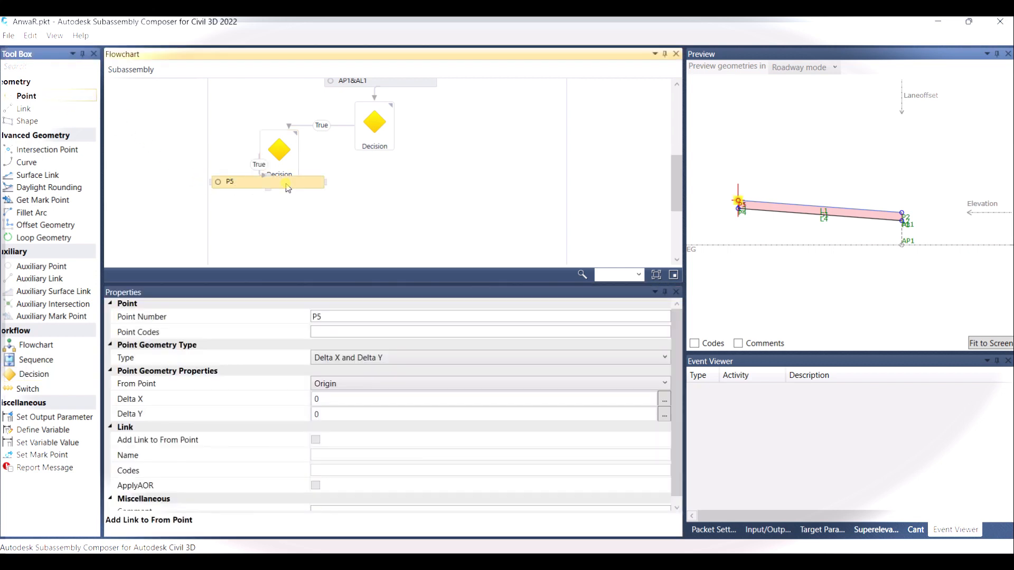
left_click(449, 359)
left_click(414, 478)
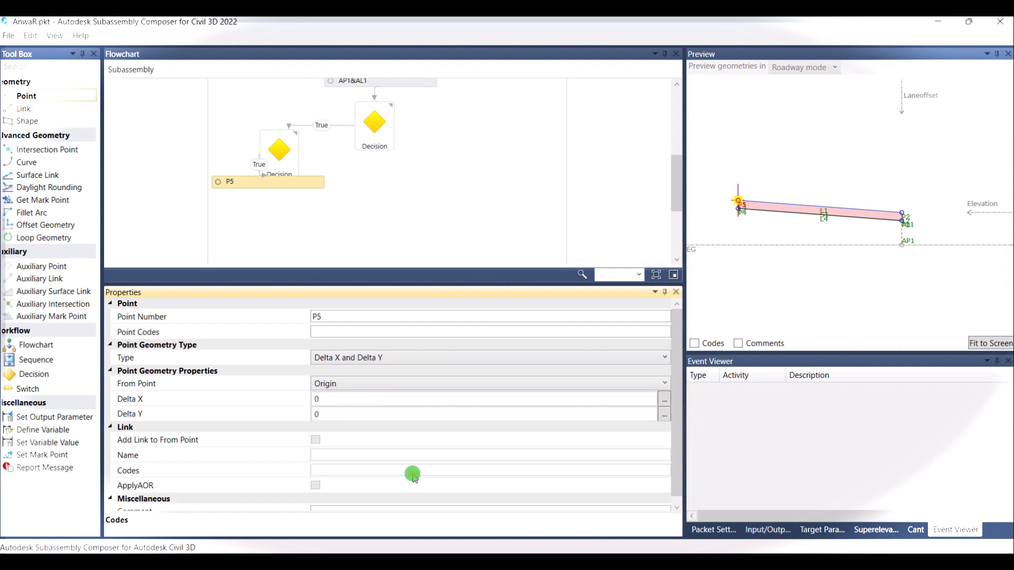
Set the slope of point P5 to -200%
left_click_drag(320, 399, 309, 397)
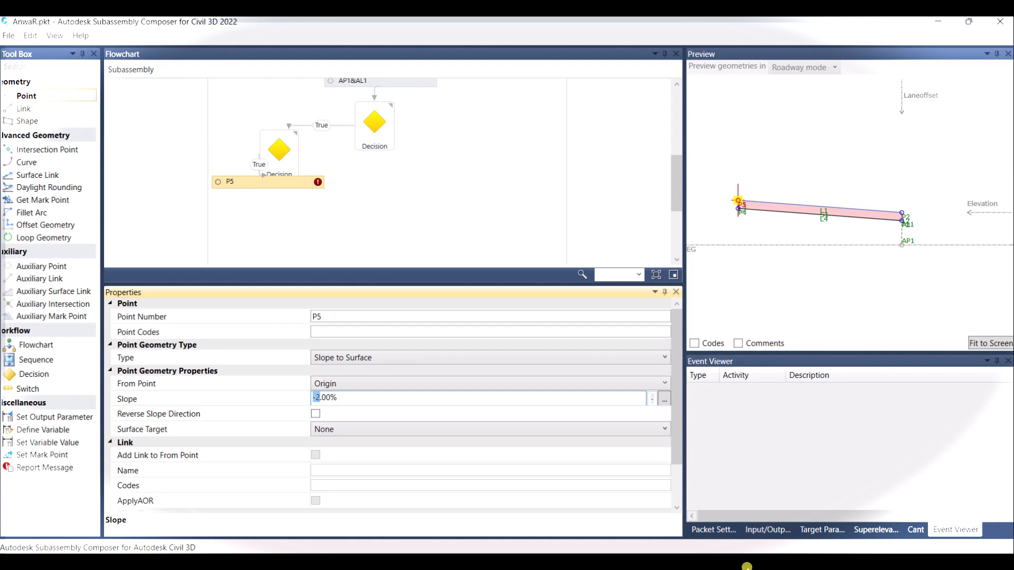
key("BackSpace")
type("200")
left_click(460, 330)
left_click(463, 328)
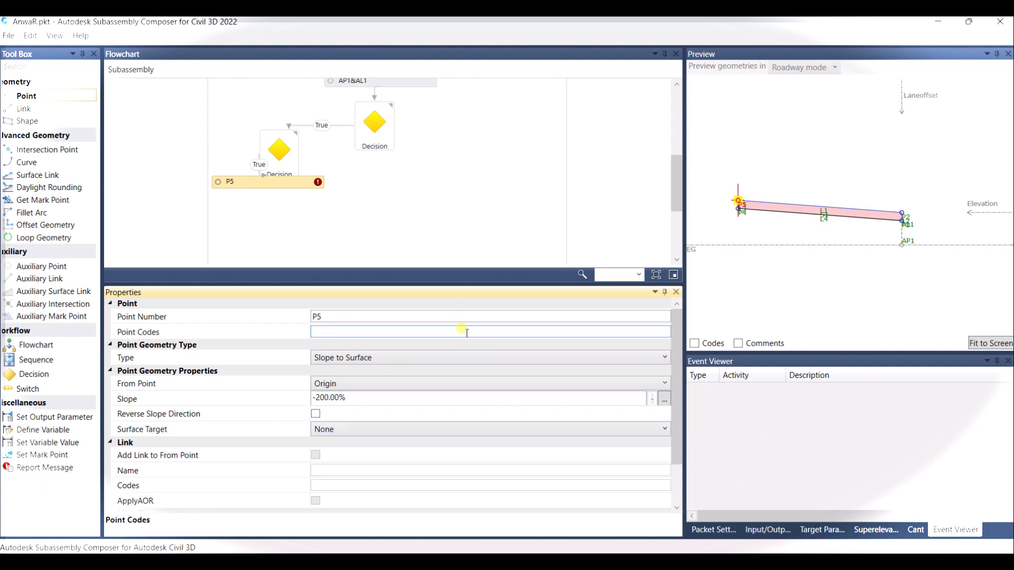
Set P5 to start from point P2 with EG as its surface target, and fit the preview to the geometry
left_click(406, 379)
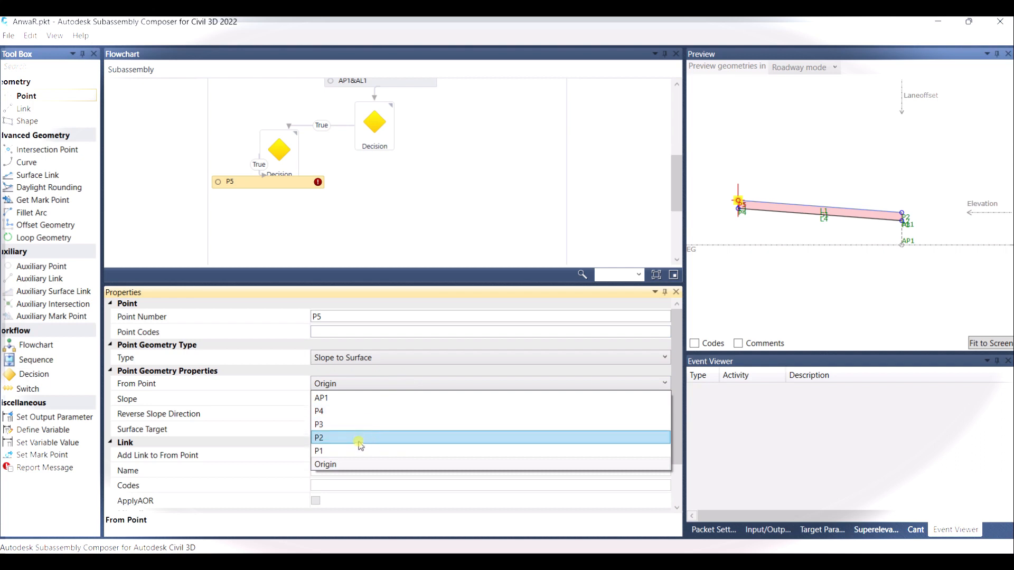
left_click(368, 438)
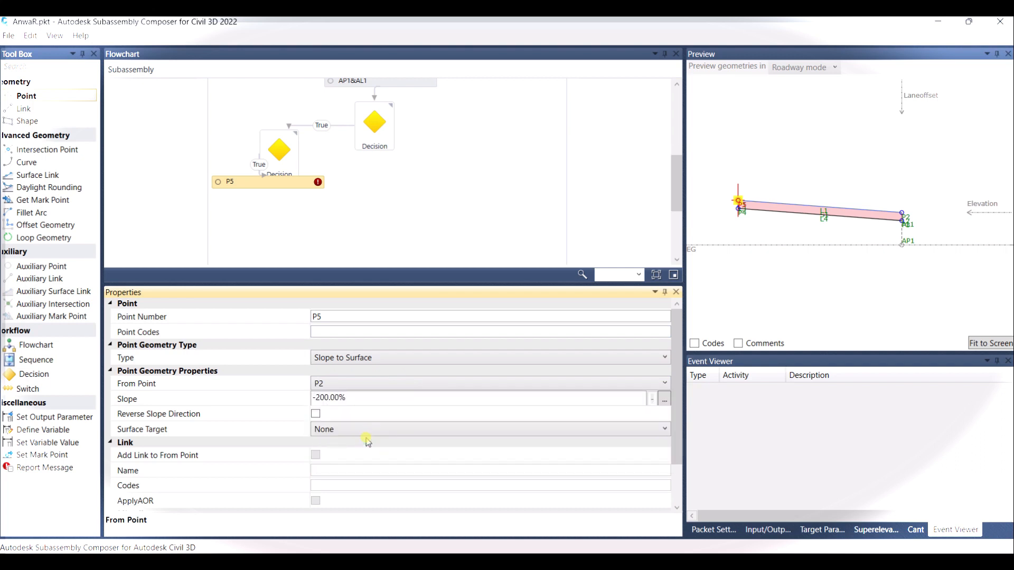
left_click(383, 386)
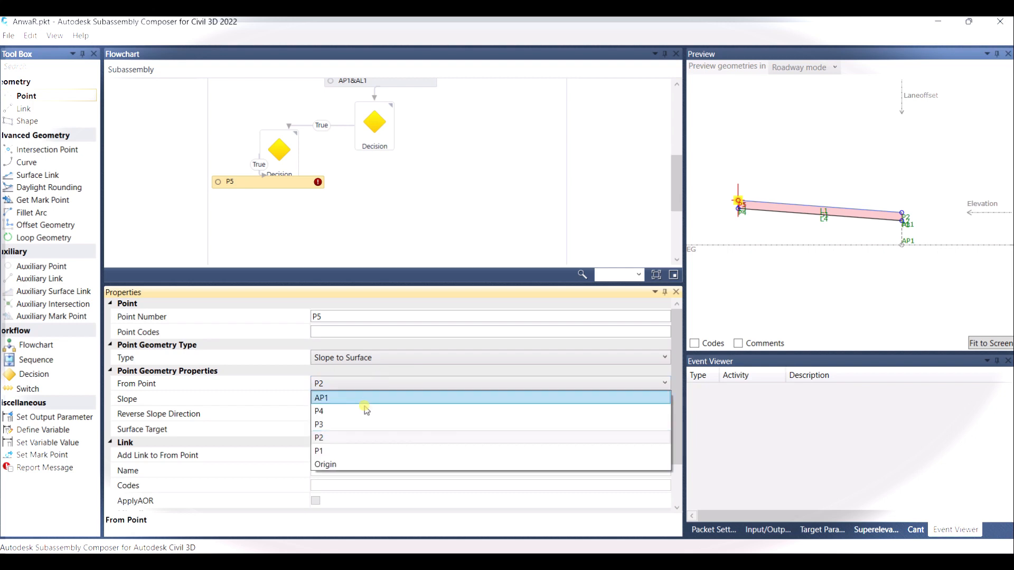
left_click(356, 437)
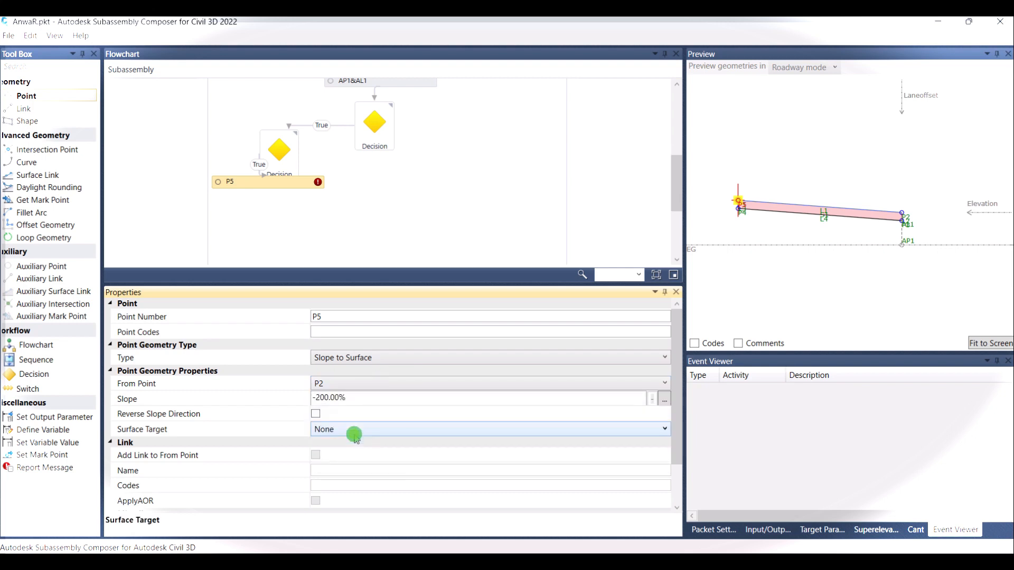
left_click(294, 190)
left_click(371, 430)
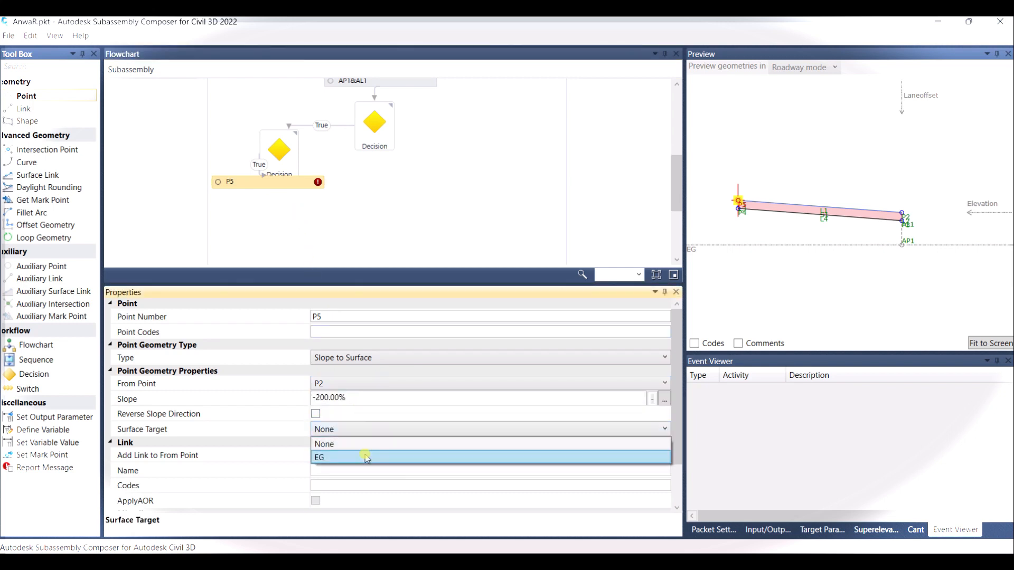
left_click(367, 458)
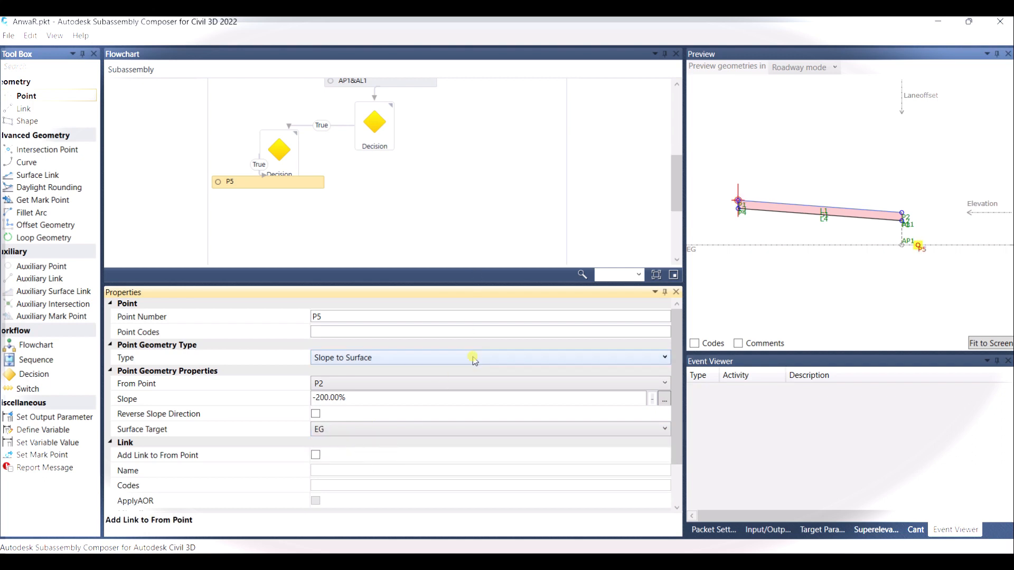
left_click(989, 343)
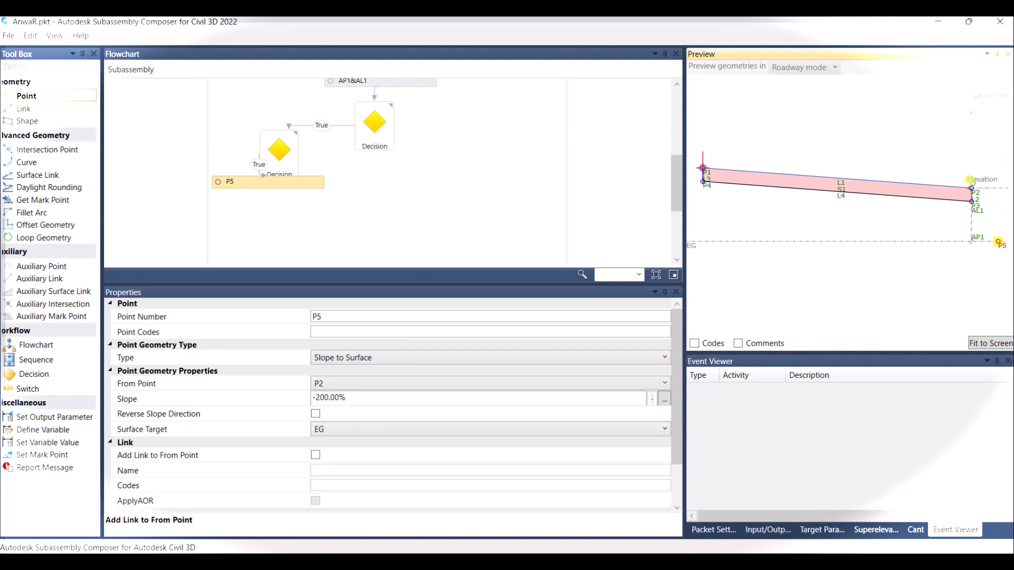
Set P5's slope to -100% and add a link from it to its from point
left_click(323, 397)
key("BackSpace")
type("1")
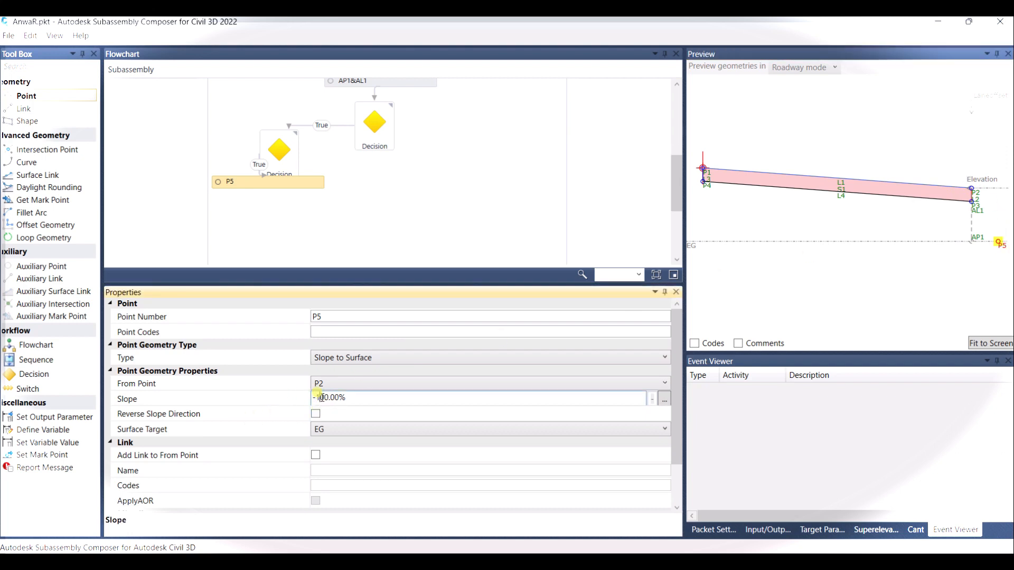
left_click(357, 332)
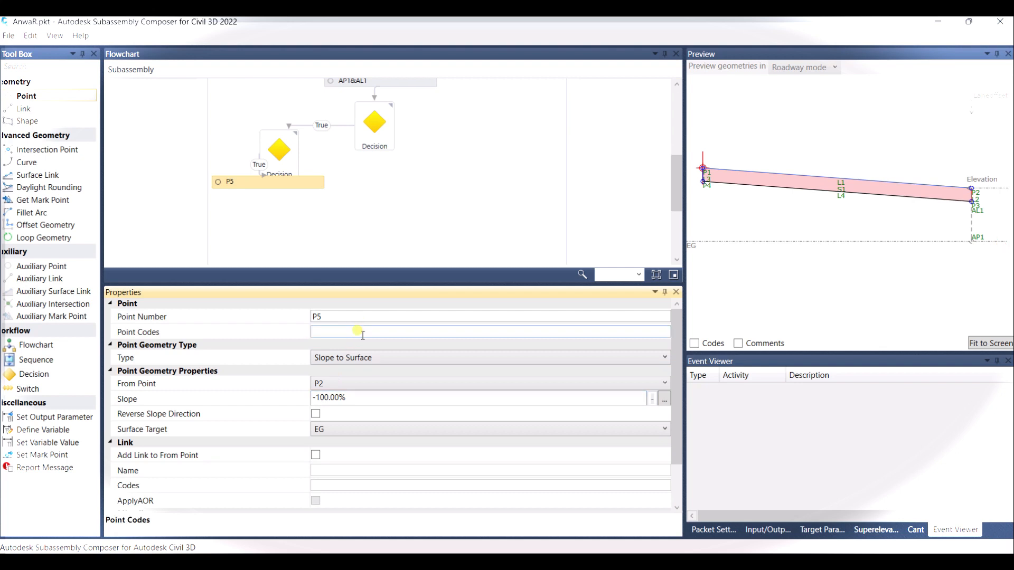
left_click(991, 343)
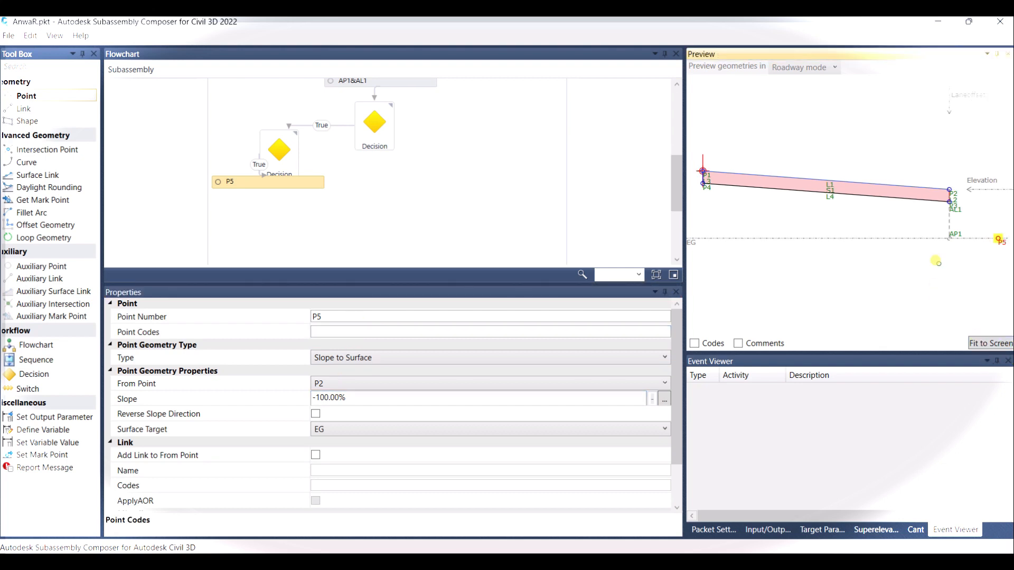
left_click(318, 455)
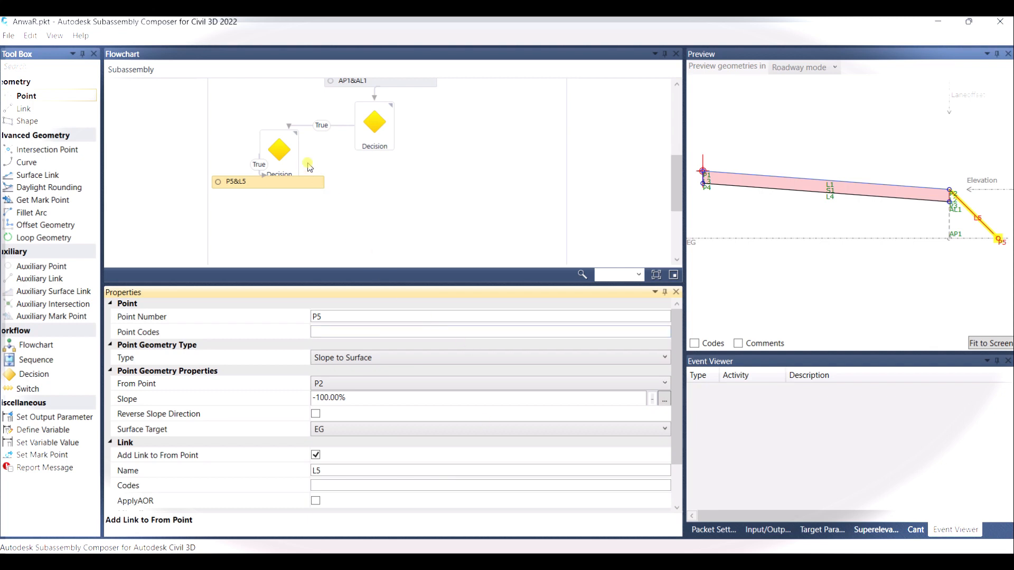
Add a report message below P5&L5 and connect it to the second decision's False branch
mouse_move(296, 165)
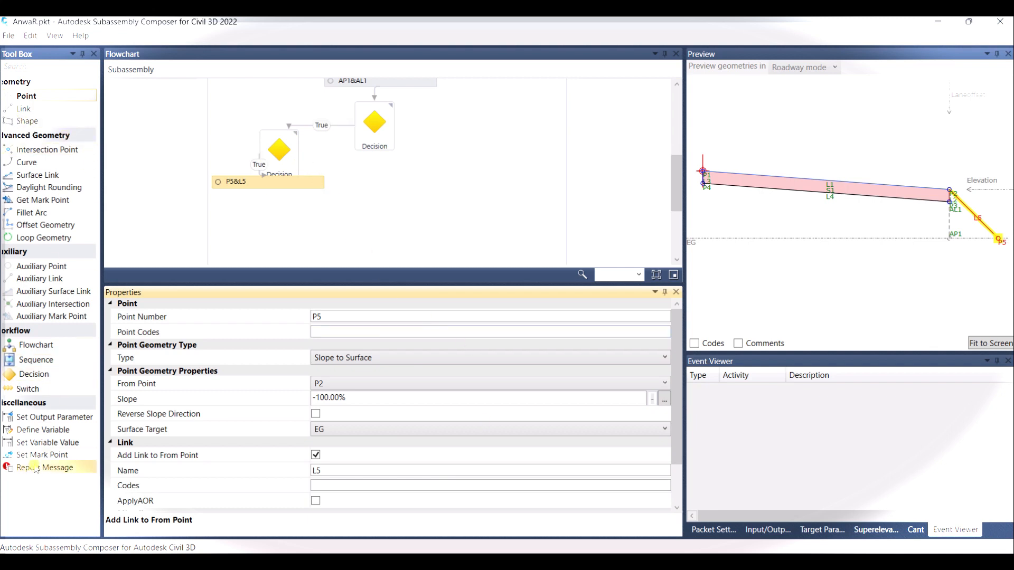
left_click_drag(35, 469, 363, 301)
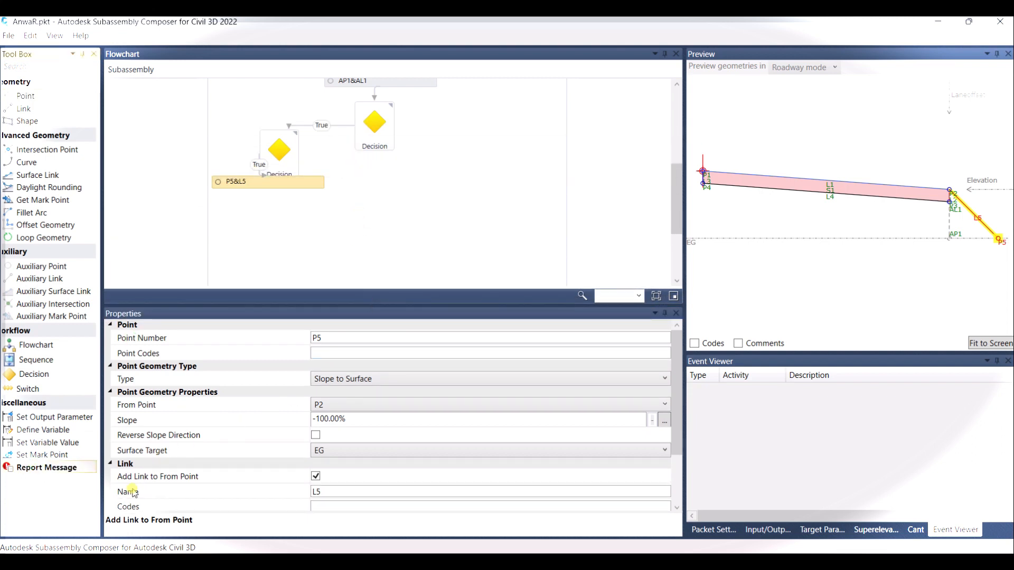
left_click_drag(63, 469, 328, 133)
scroll(280, 172, "up", 2)
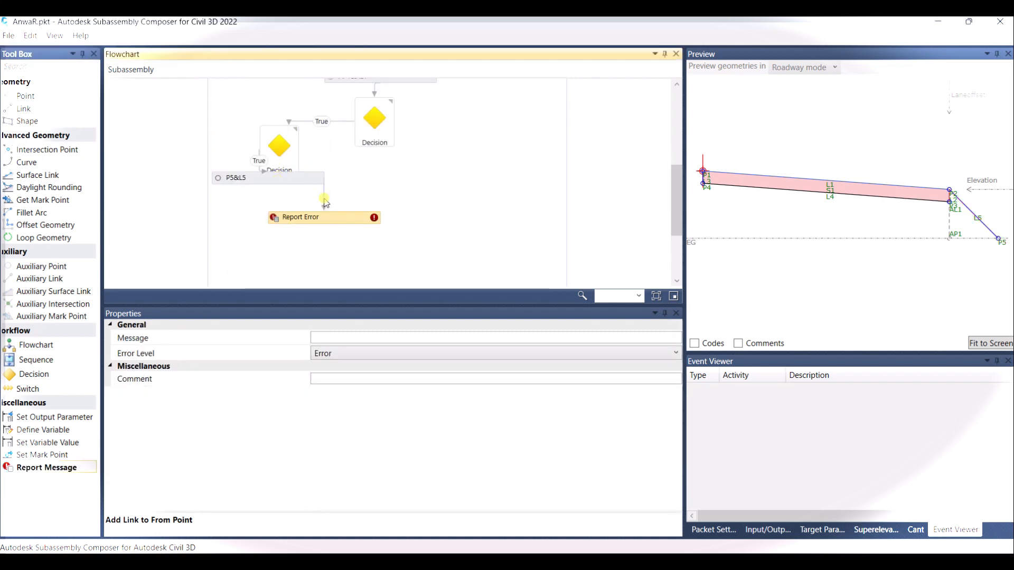
left_click_drag(325, 203, 302, 162)
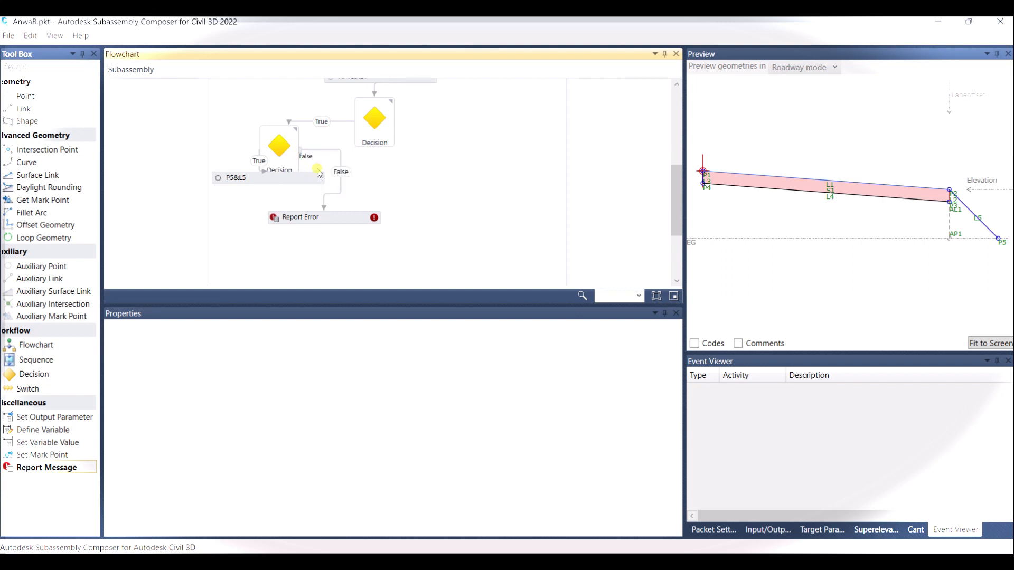
Move P5&L5 slightly down and the report message slightly right to tidy the flowchart layout
left_click(290, 180)
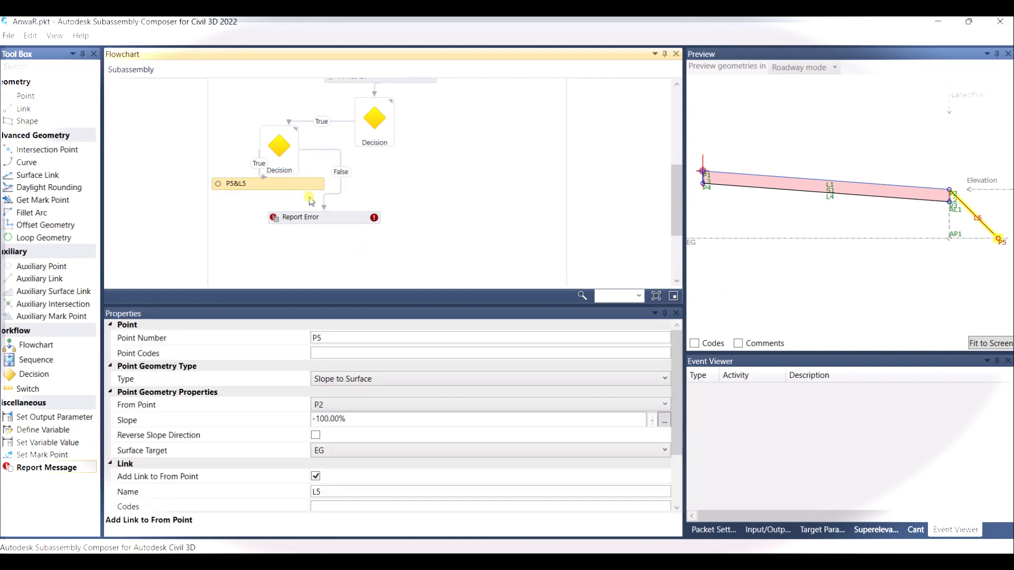
key("Down")
key("Down")
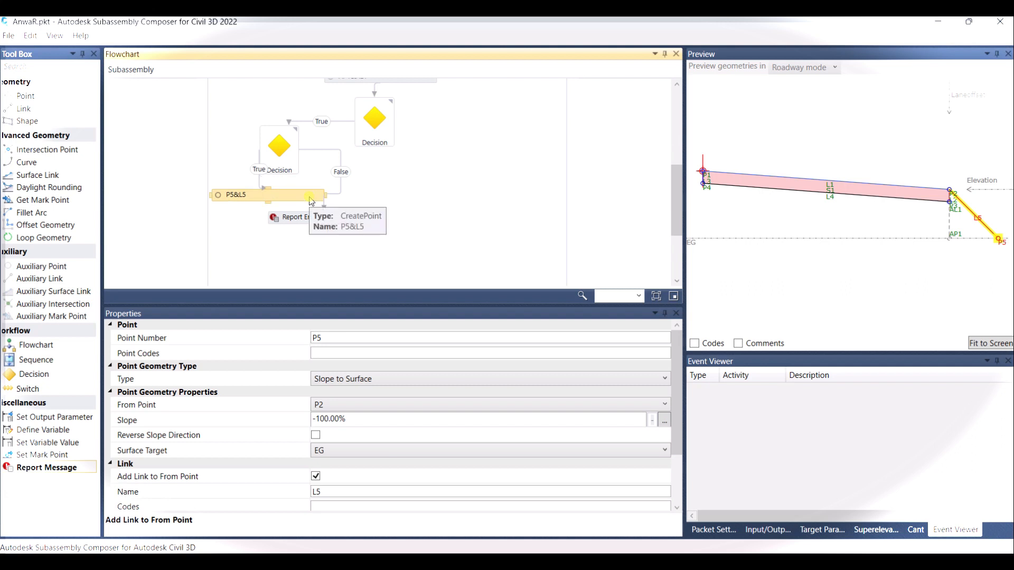
left_click(340, 224)
key("Right")
key("Right")
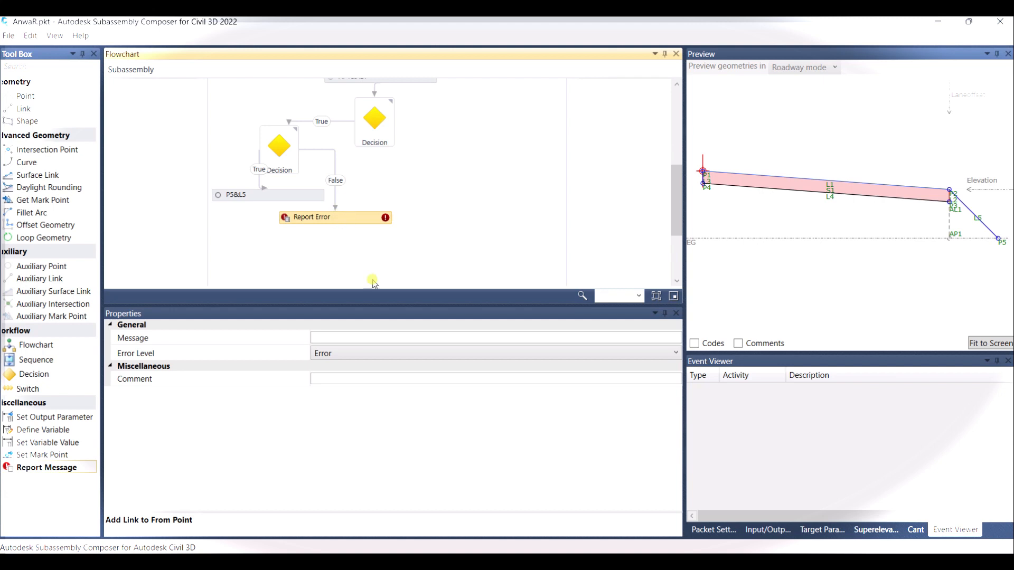
Set the report message's error level to Warning and its message text to "H rxceeded 5m"
left_click(396, 353)
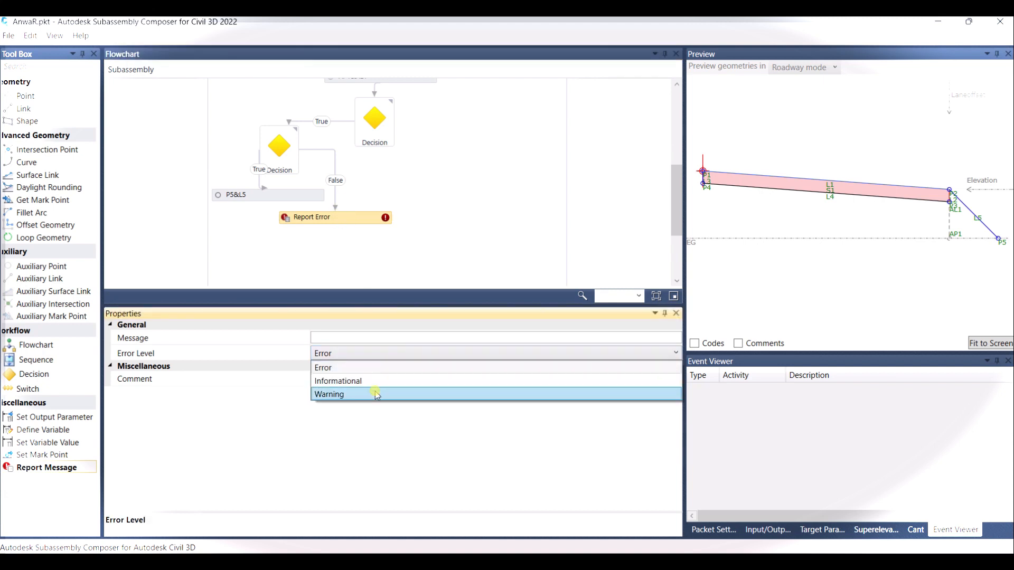
left_click(373, 394)
left_click(351, 336)
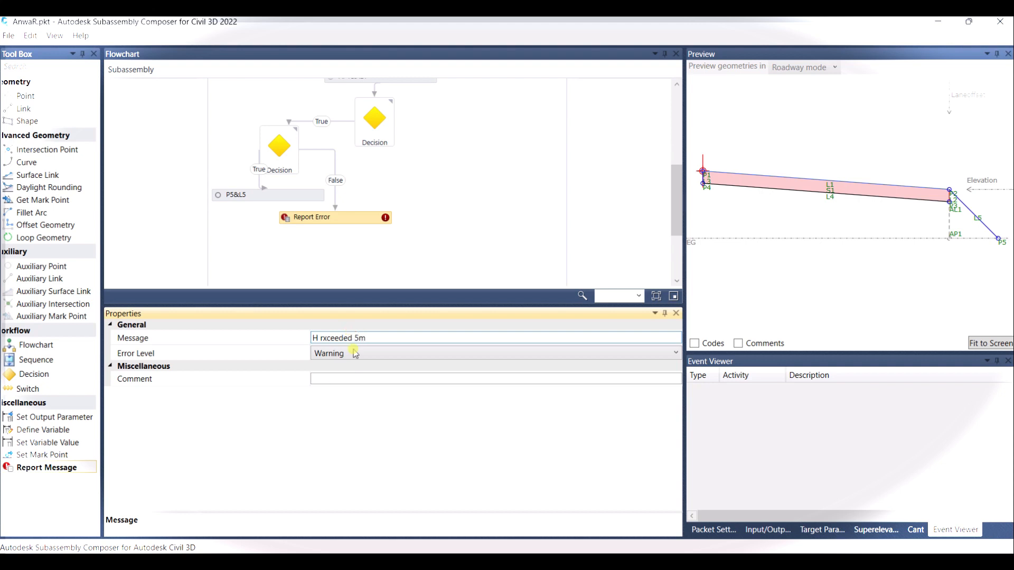
left_click(469, 252)
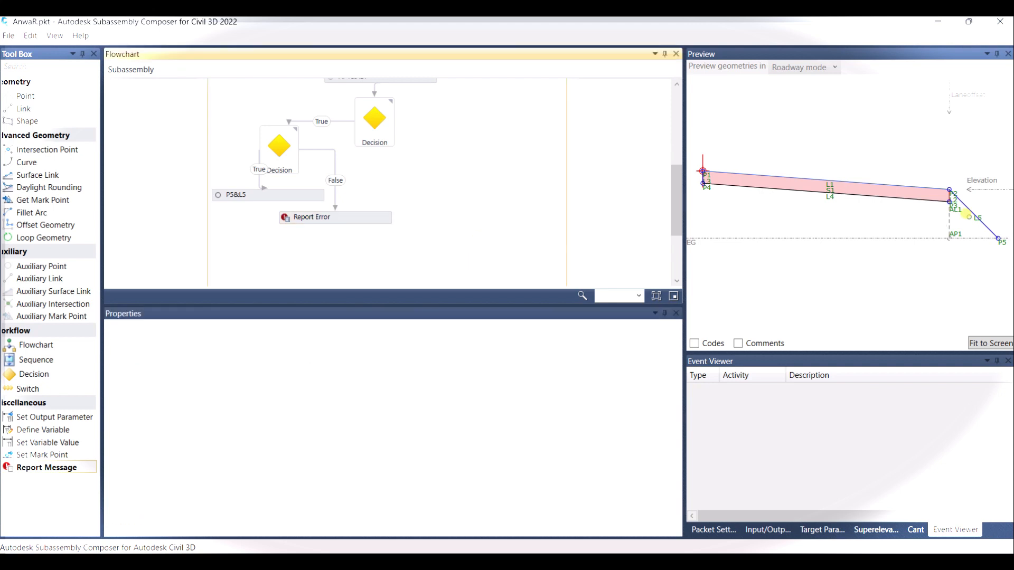
Lower the EG target line in the preview to check how the fill slope daylights to it
left_click(923, 233)
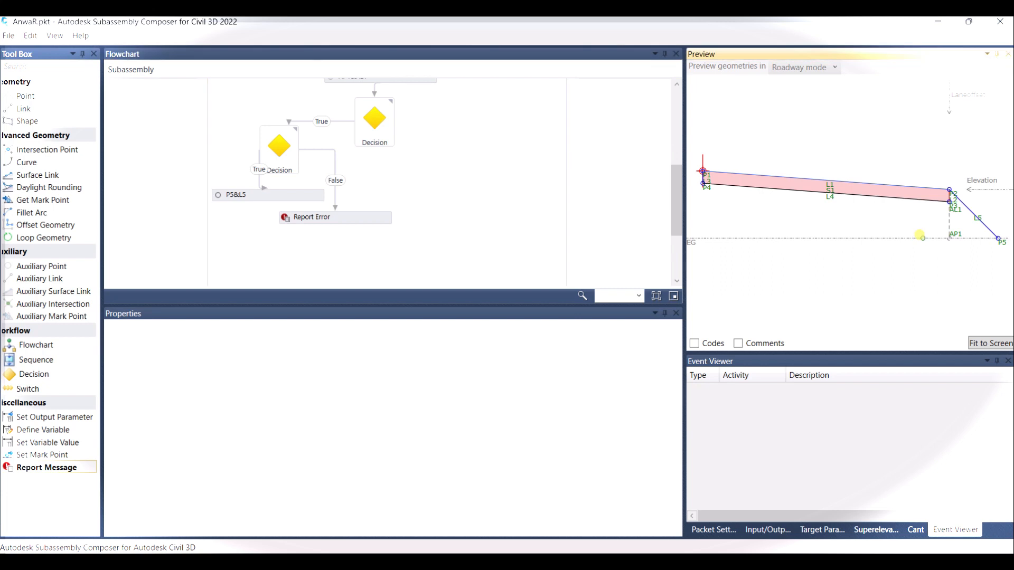
scroll(898, 237, "down", 1)
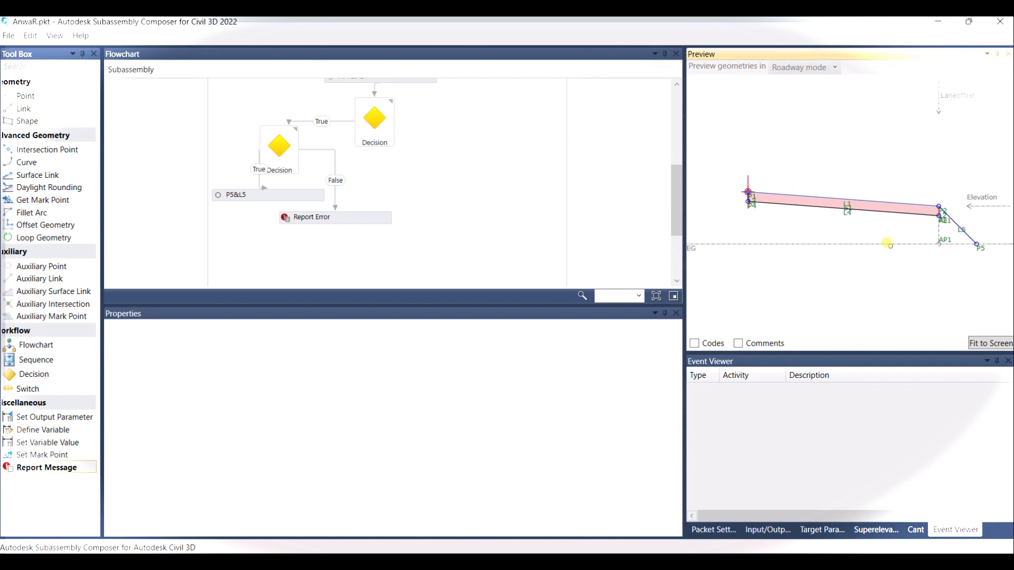
left_click(891, 242)
left_click(891, 240)
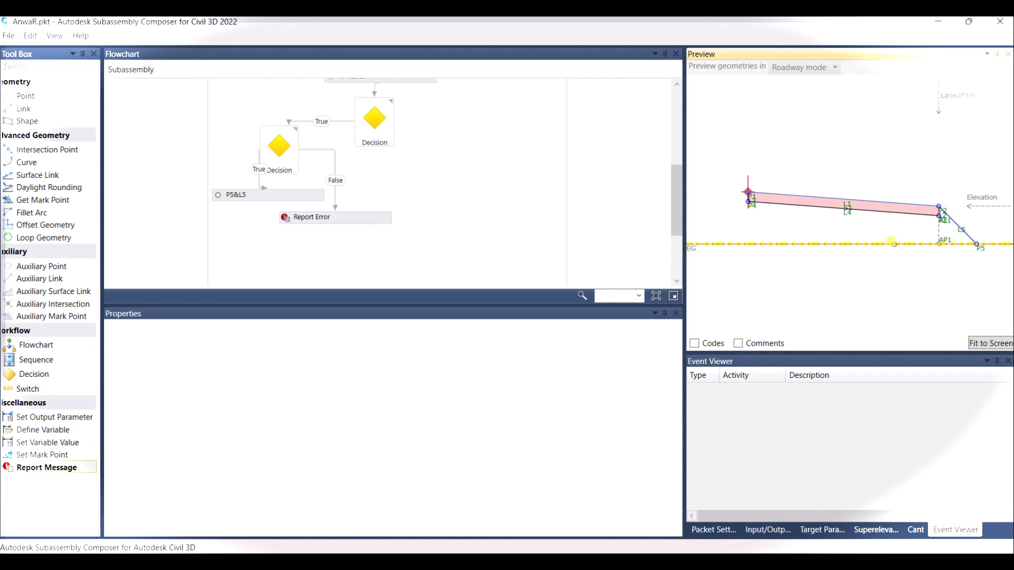
left_click_drag(891, 242, 889, 294)
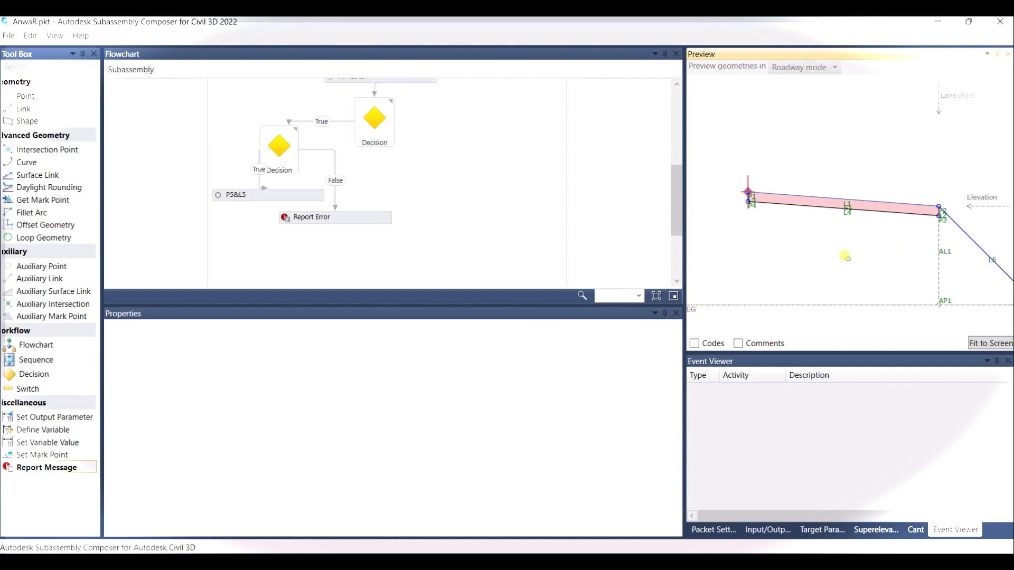
scroll(845, 255, "down", 1)
middle_click_drag(864, 273, 781, 177)
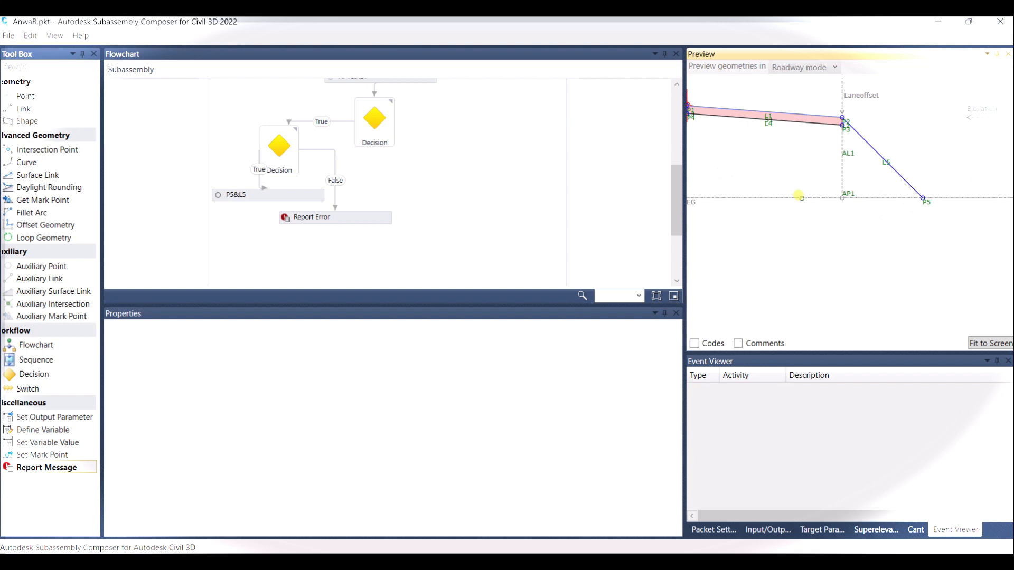
Lower EG further in the preview, beyond the 5 m height limit, to test the report message
left_click(799, 197)
left_click(804, 258)
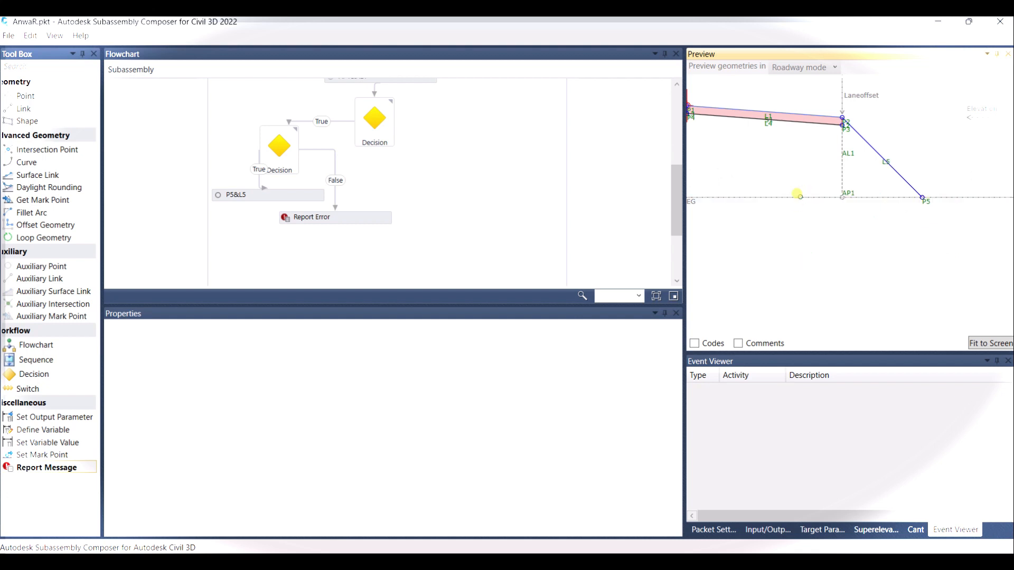
left_click(804, 194)
left_click(808, 194)
left_click(813, 193)
scroll(826, 271, "down", 3)
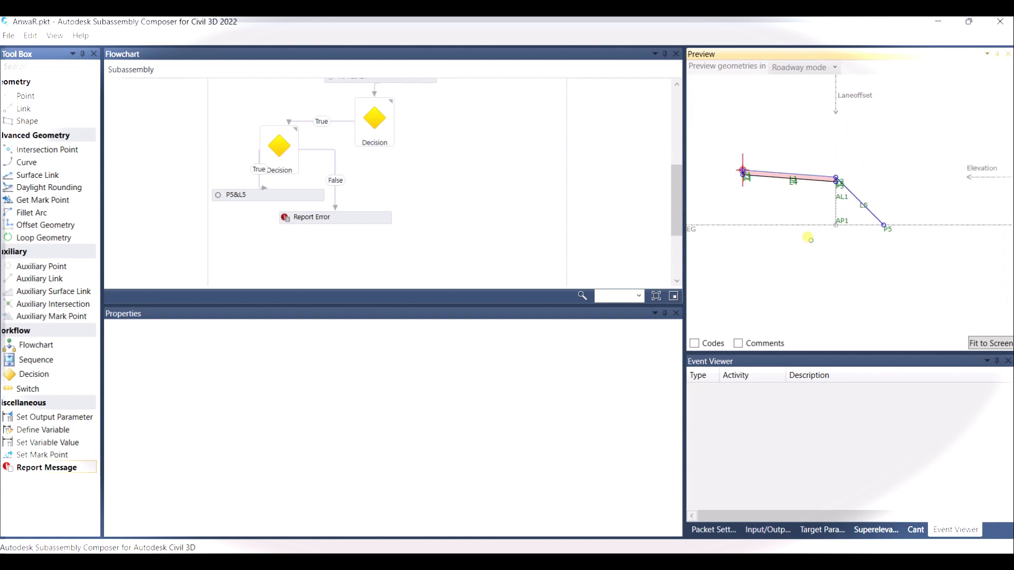
mouse_move(806, 224)
left_mouse_down()
mouse_move(818, 254)
mouse_move(802, 287)
mouse_move(809, 283)
mouse_move(814, 310)
mouse_move(814, 283)
left_mouse_up()
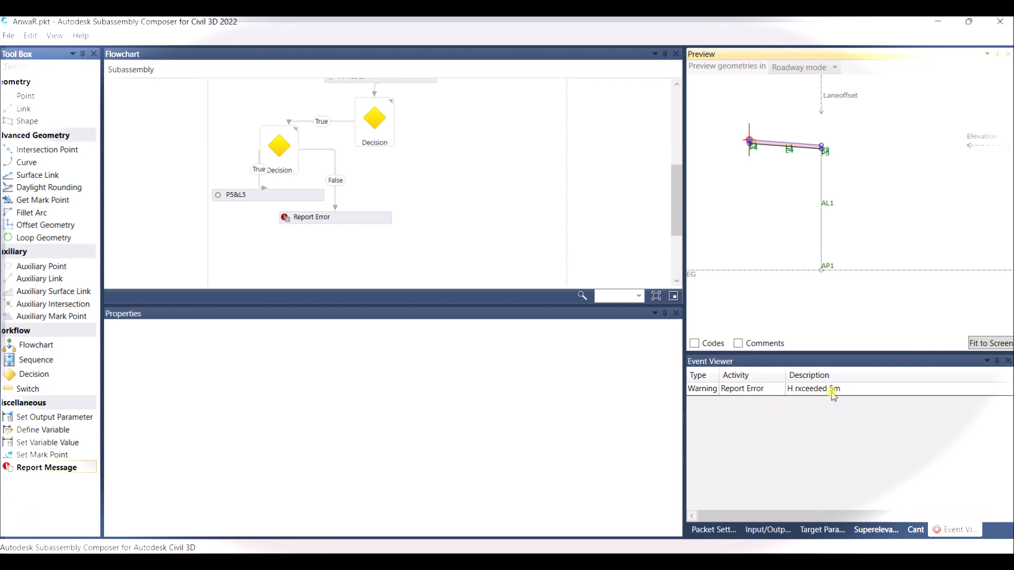
Correct the report message's text to "H exceeded 5m"
left_click(348, 218)
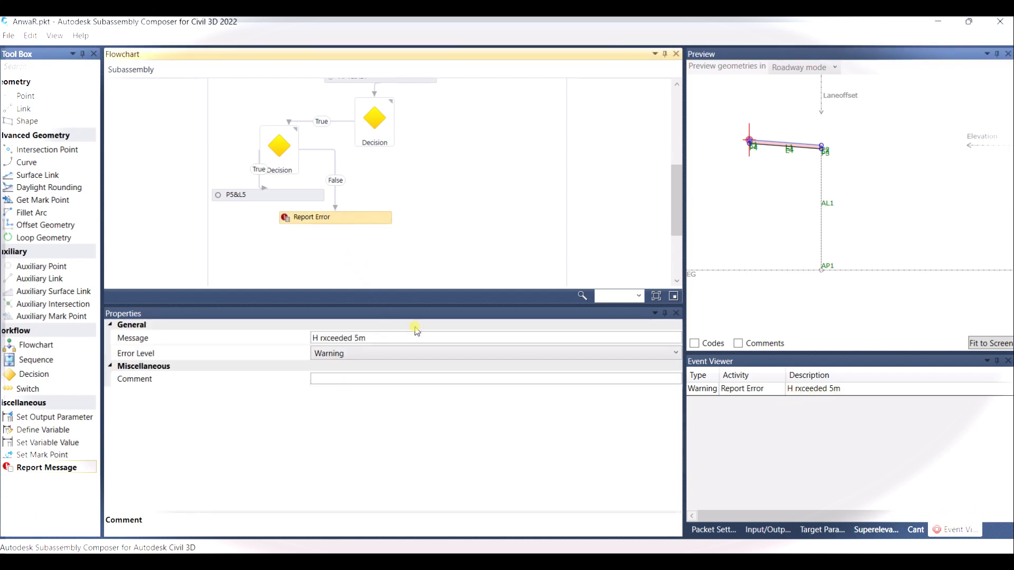
left_click(328, 339)
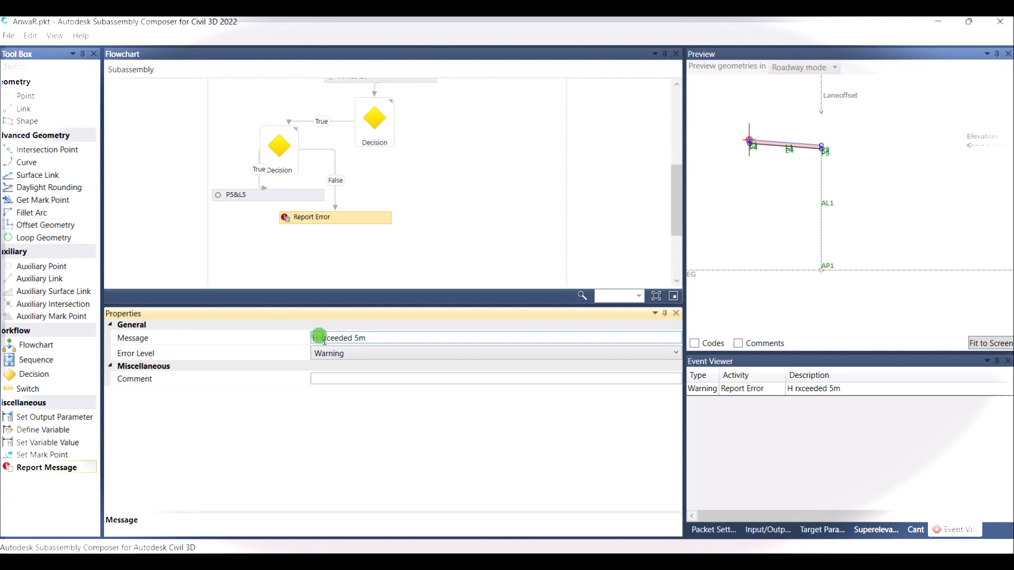
key("BackSpace")
type("e")
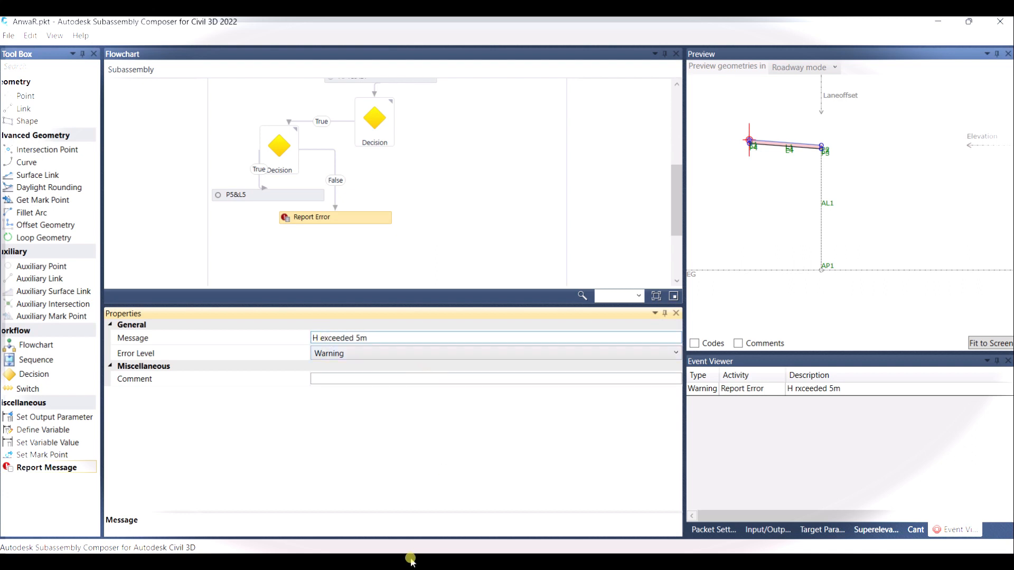
left_click(455, 183)
Raise the EG target line above the lane in the preview to simulate the cut condition
scroll(459, 188, "up", 2)
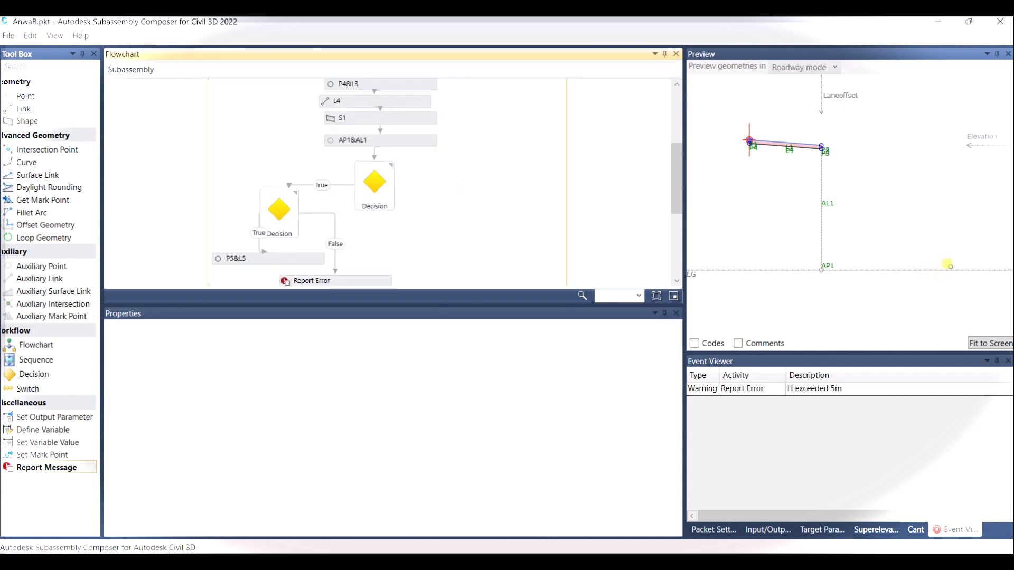
left_click(957, 266)
left_click(959, 267)
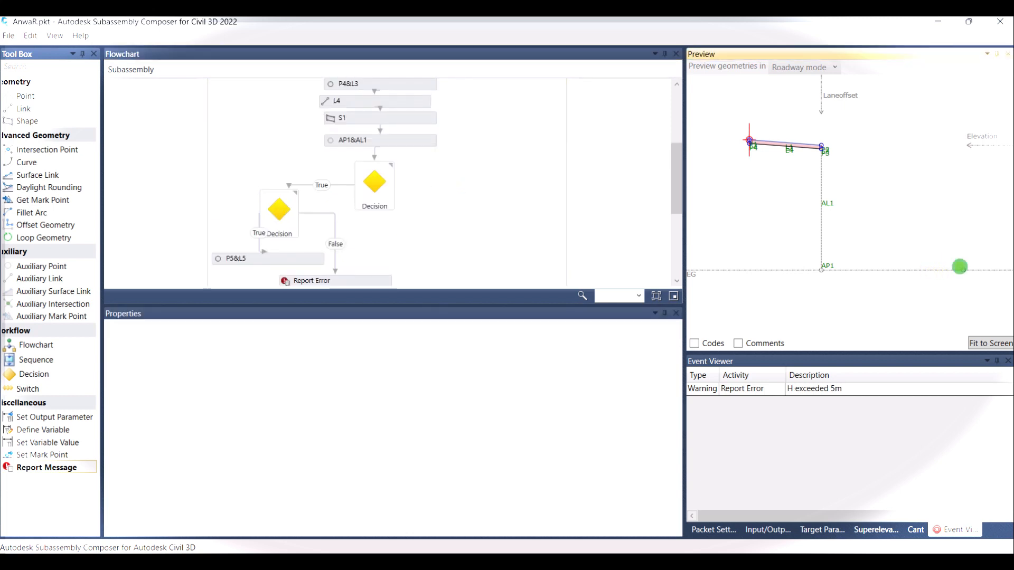
left_click(964, 268)
left_click_drag(964, 267, 941, 83)
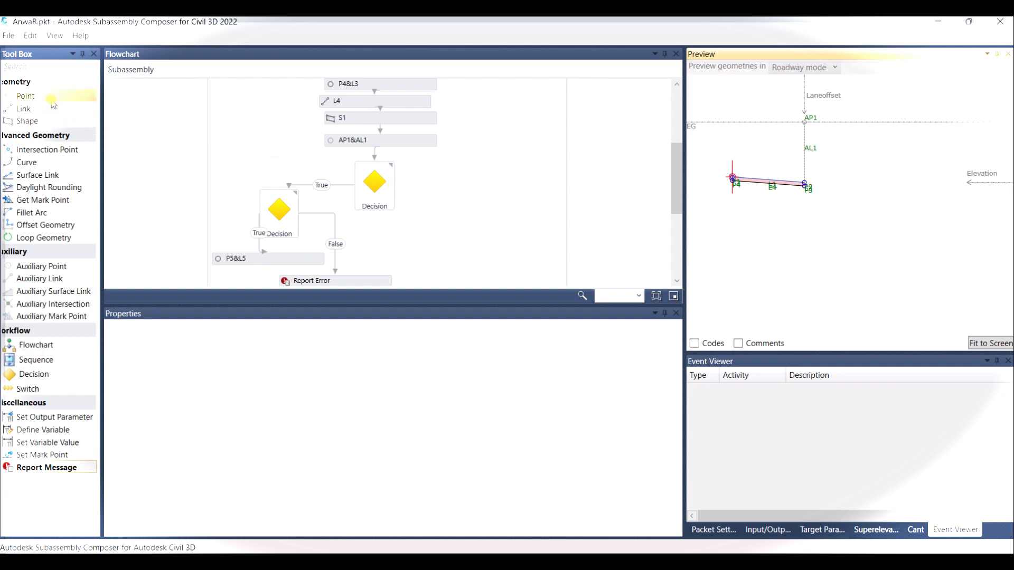
Add a point on the first decision's False branch and delete the stray connector from the report message to it
left_click_drag(49, 99, 444, 193)
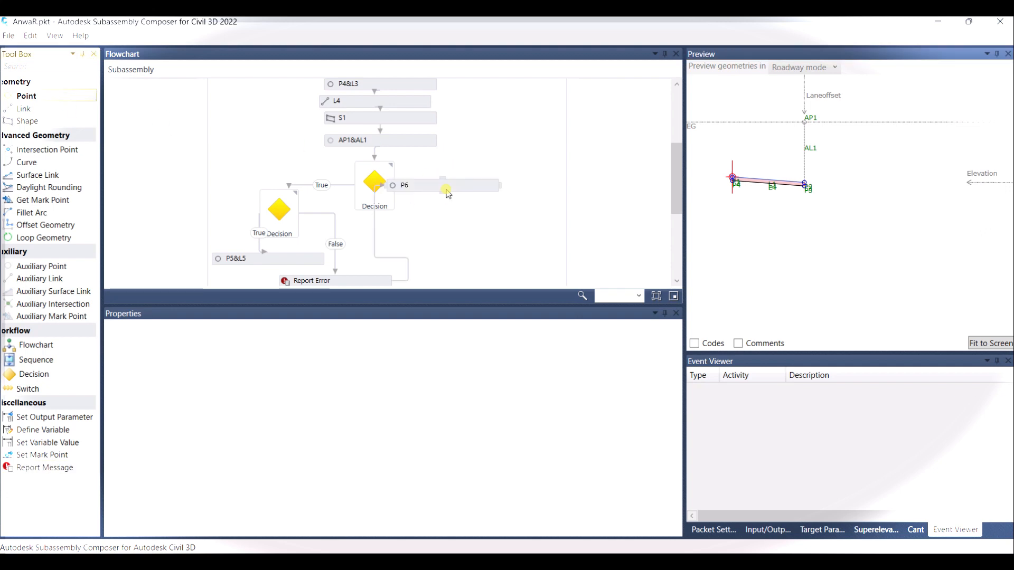
left_click(408, 276)
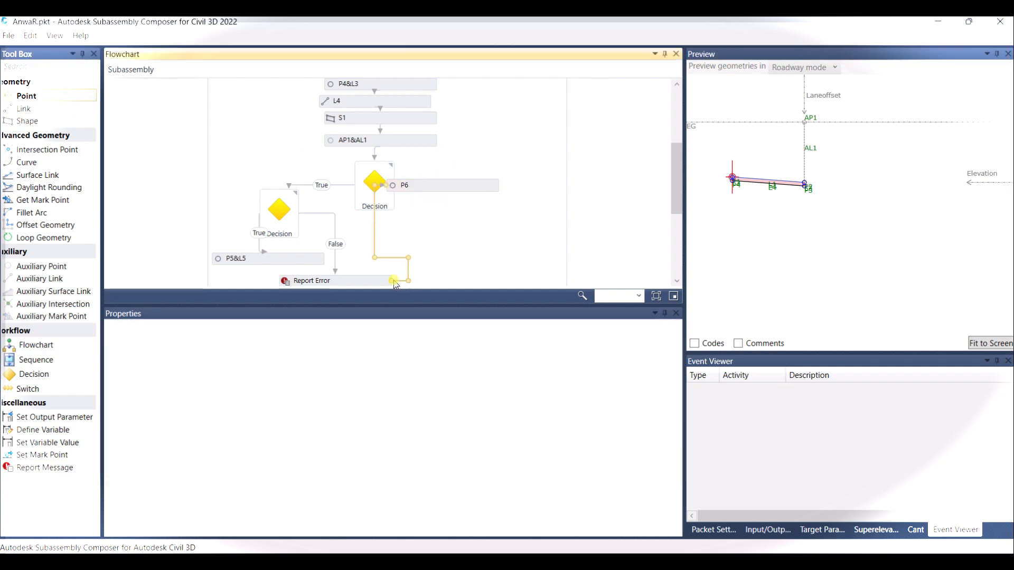
left_click_drag(394, 280, 397, 173)
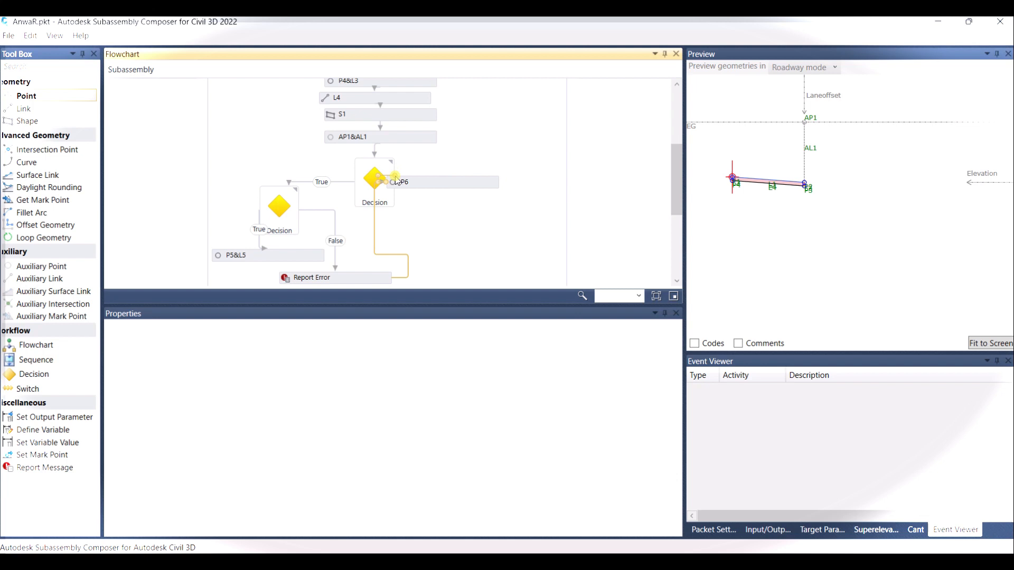
left_click(425, 182)
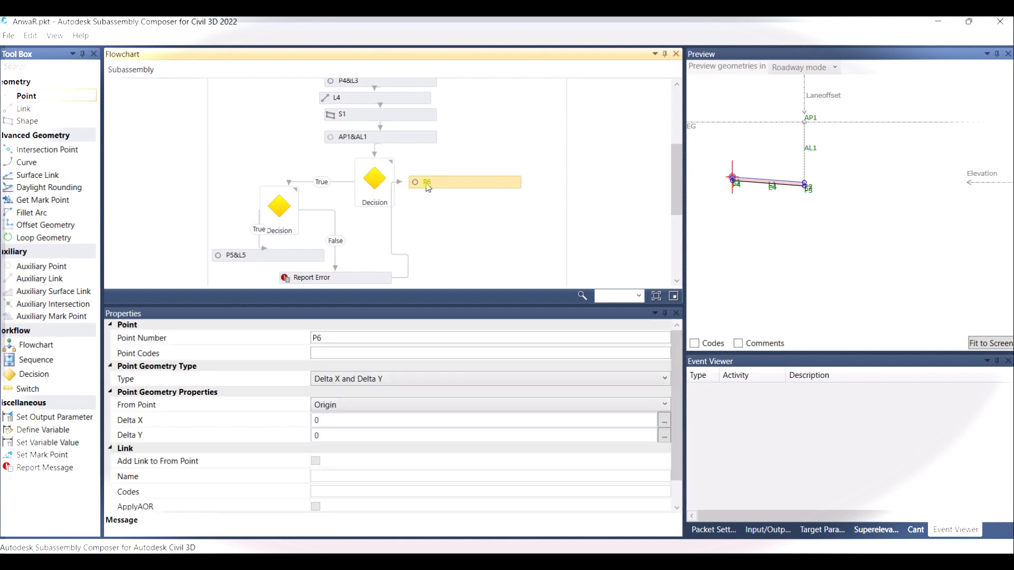
left_click(407, 264)
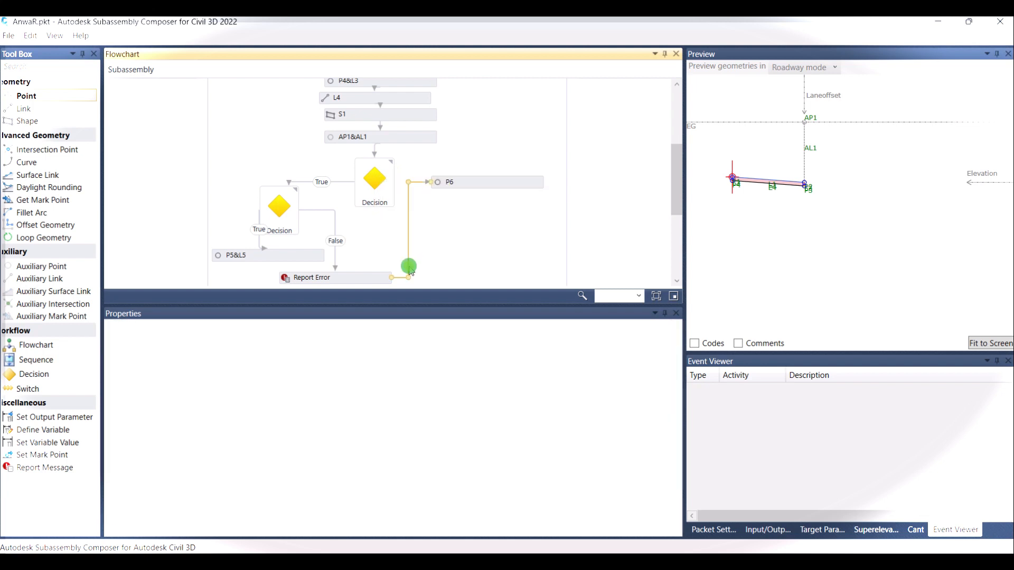
key("Delete")
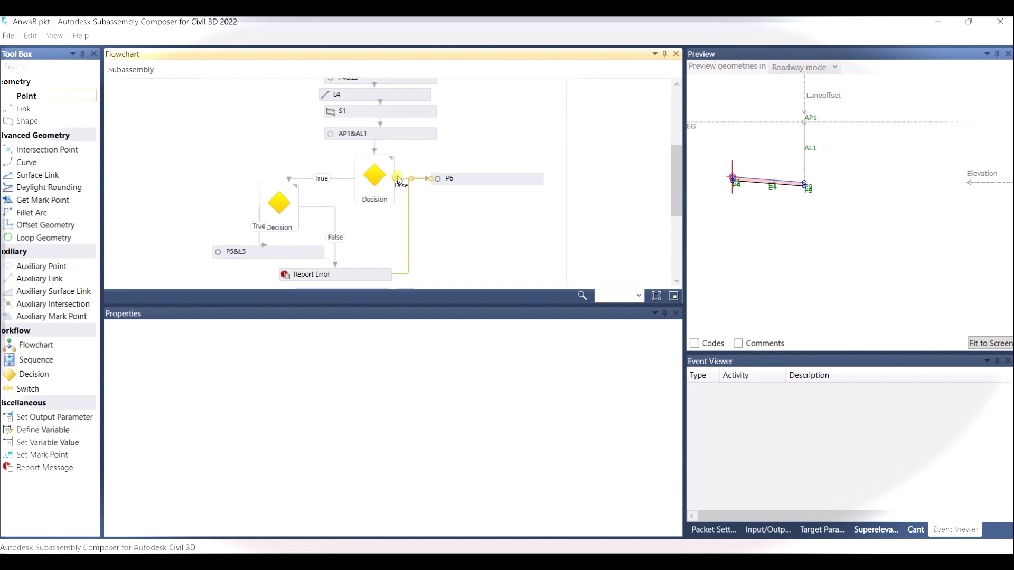
Set P6's from point to P2 with the Delta X and Delta Y geometry type
left_click(471, 178)
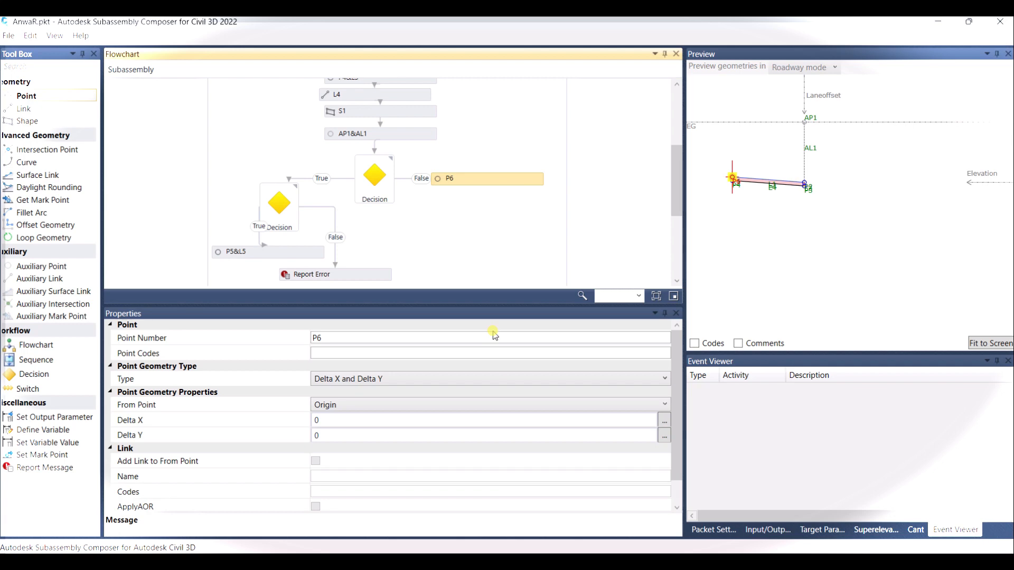
left_click(414, 404)
left_click(362, 456)
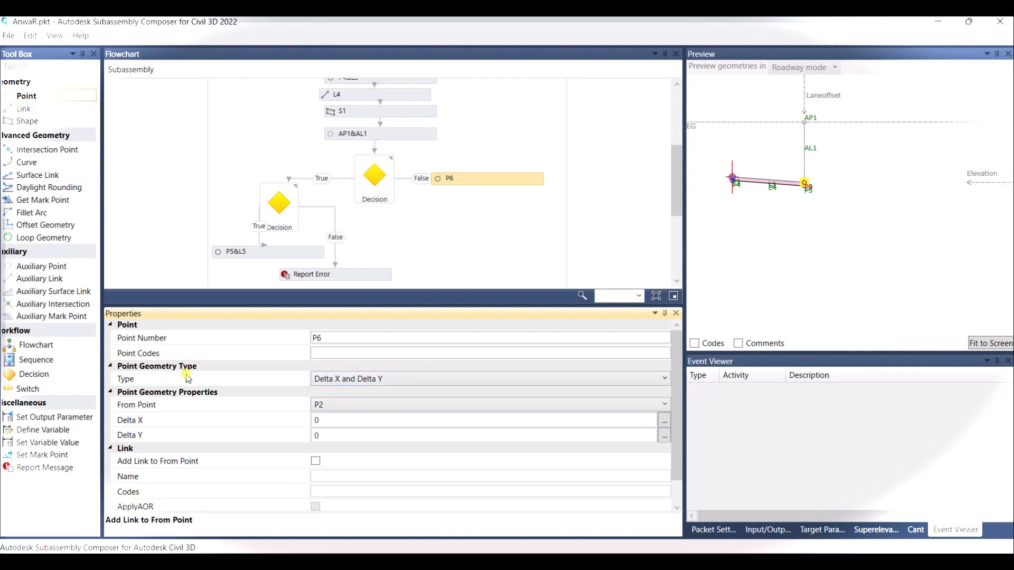
left_click(418, 379)
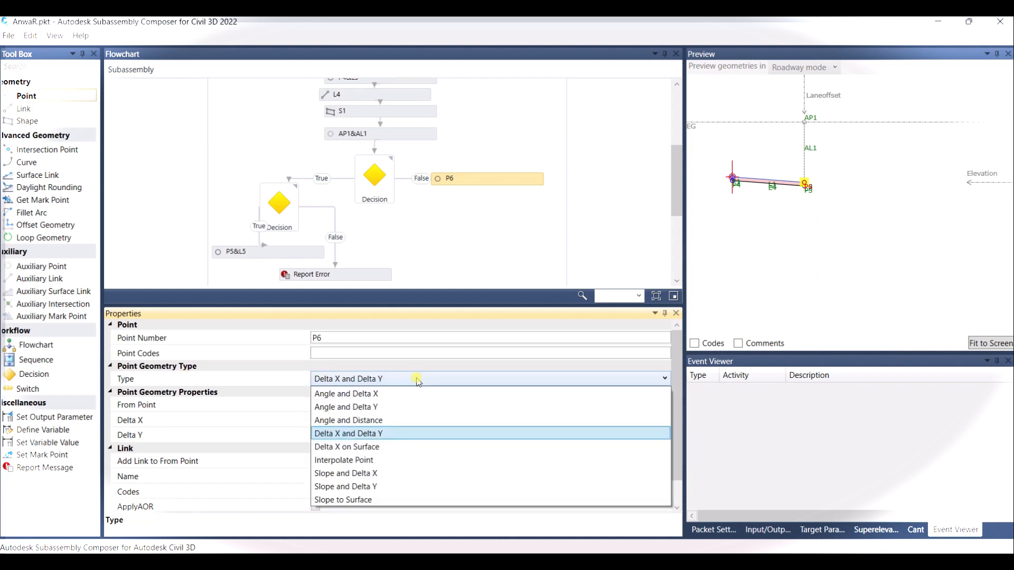
left_click(409, 434)
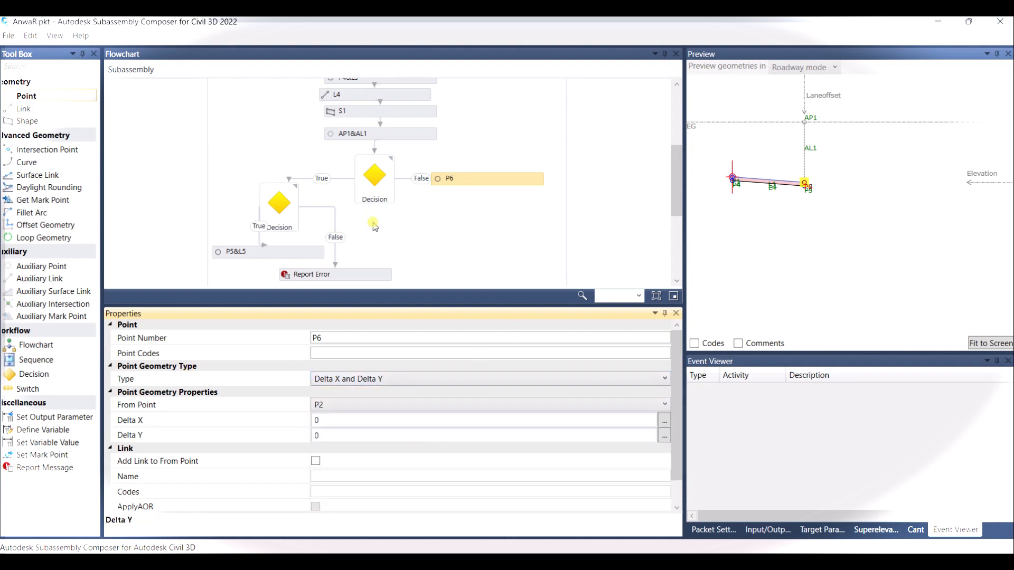
Set P6's Delta X to 0.5 and Delta Y to -0.5
left_click(391, 419)
double_click(388, 418)
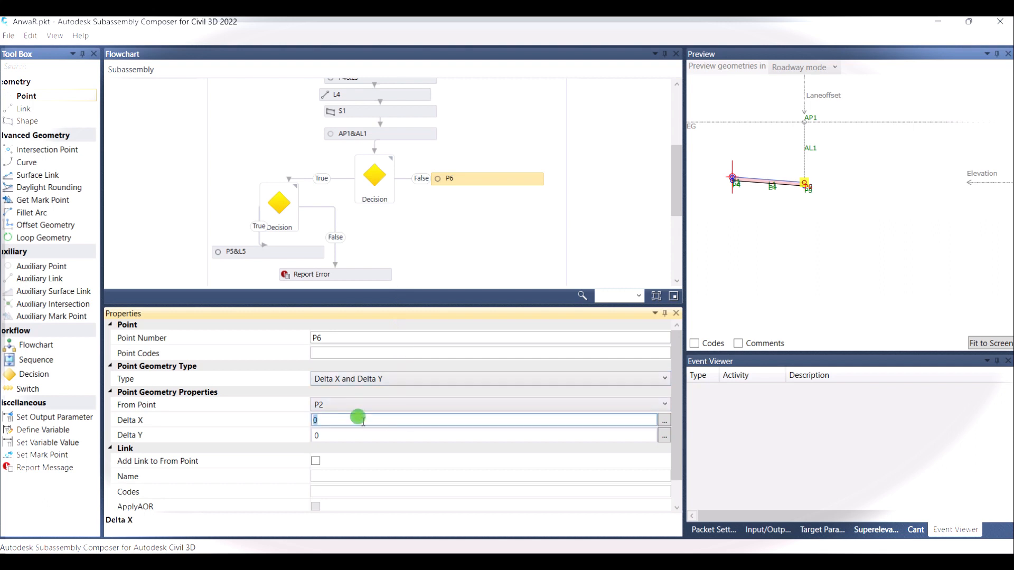
type("0.5")
left_click(333, 434)
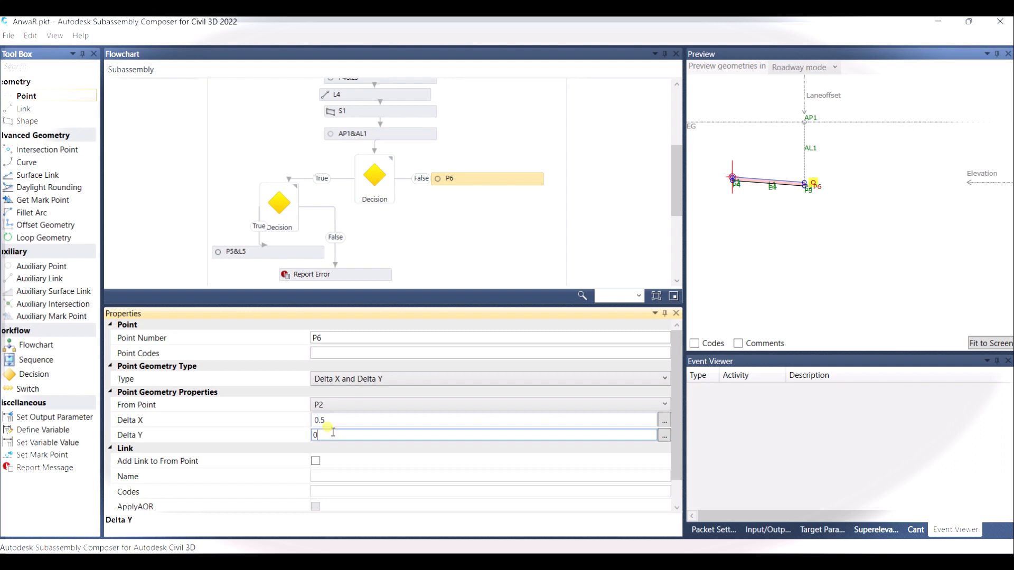
double_click(319, 435)
left_click(418, 423)
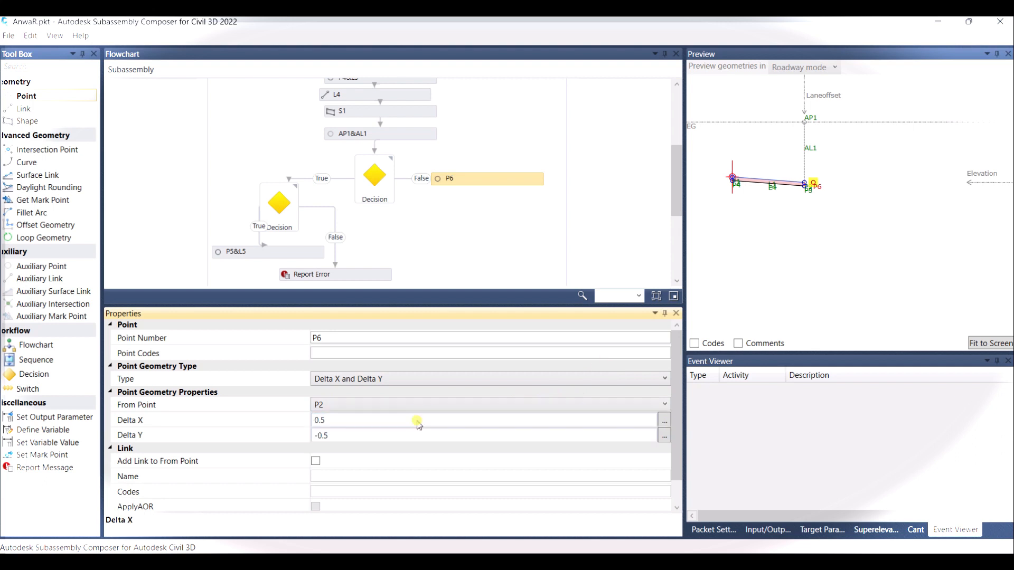
Add a link from P6 to its from point and check the new ditch slope in the preview
left_click(987, 344)
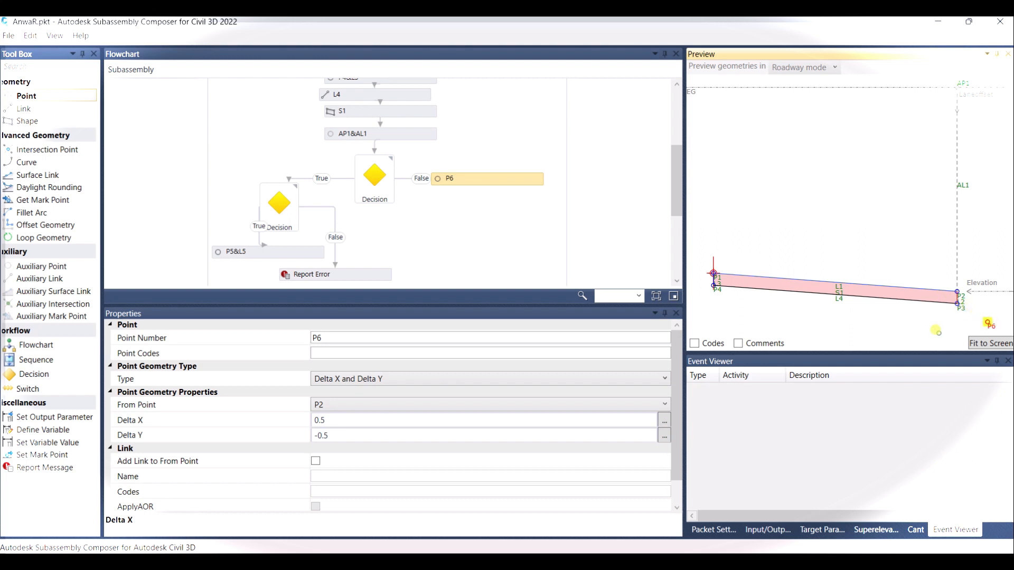
left_click(315, 461)
scroll(708, 220, "down", 2)
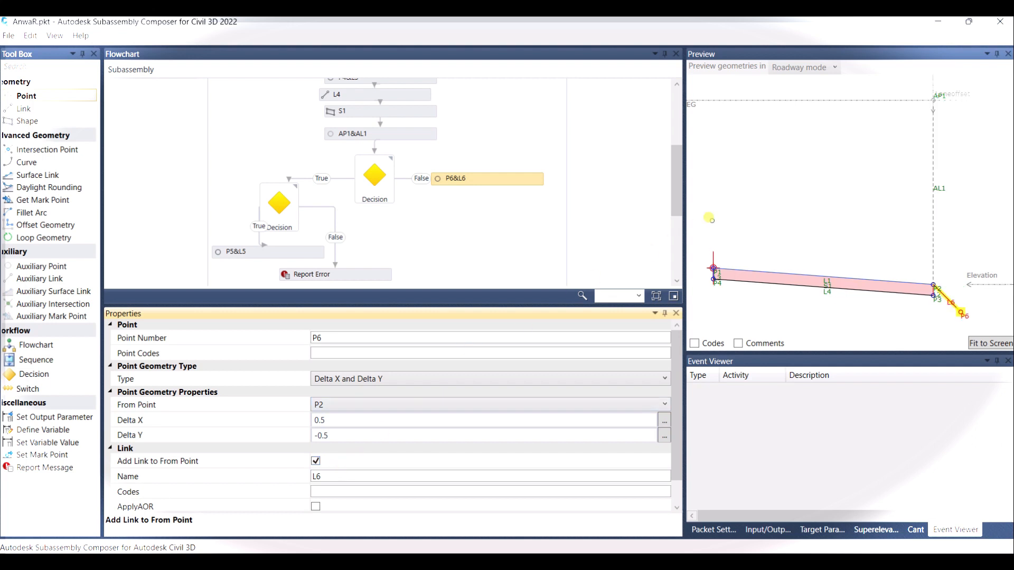
middle_click_drag(792, 274, 728, 195)
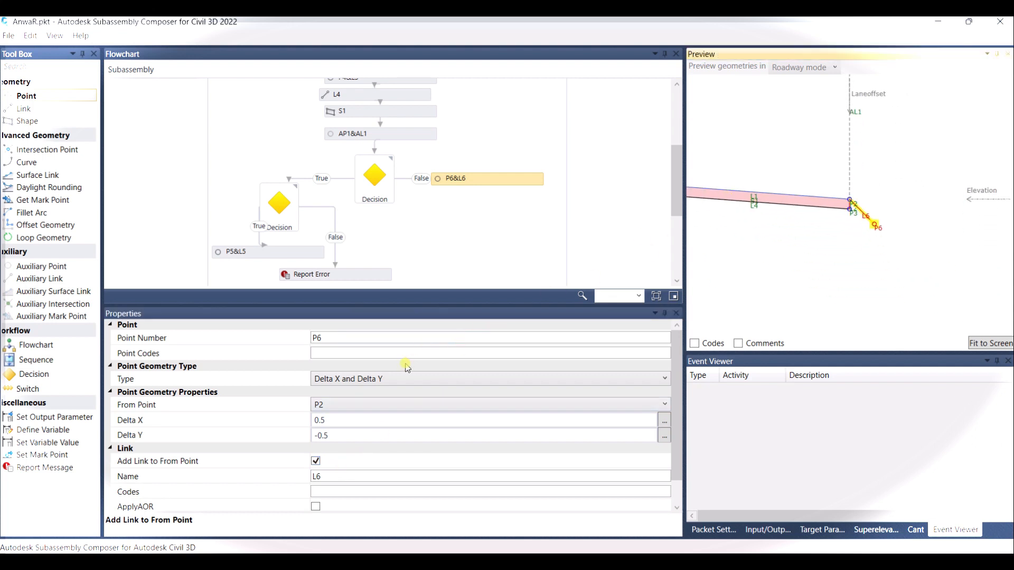
Add a point below P6&L6, linked from P6, with Delta X set to 1
left_click_drag(26, 100, 500, 232)
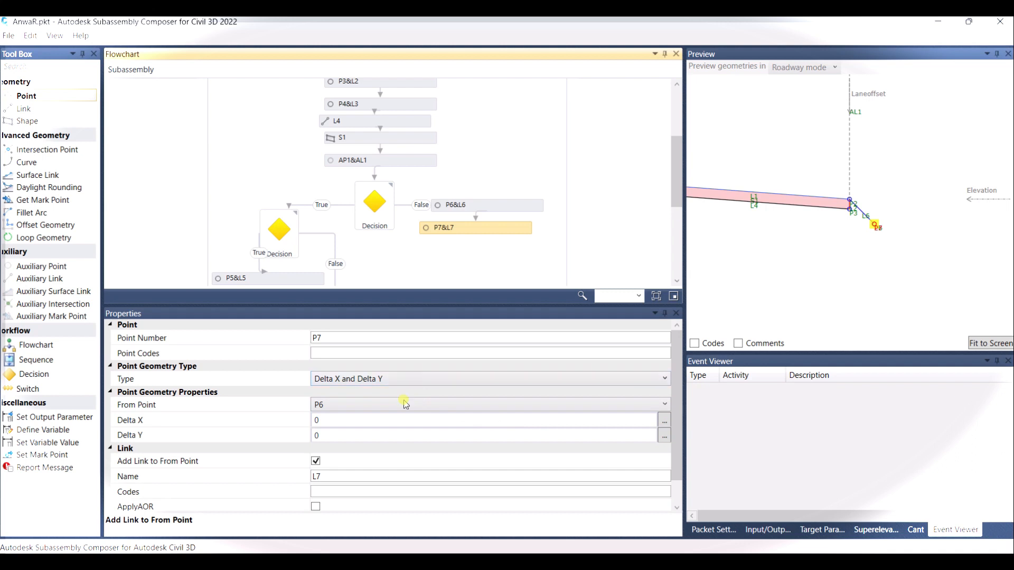
left_click(349, 420)
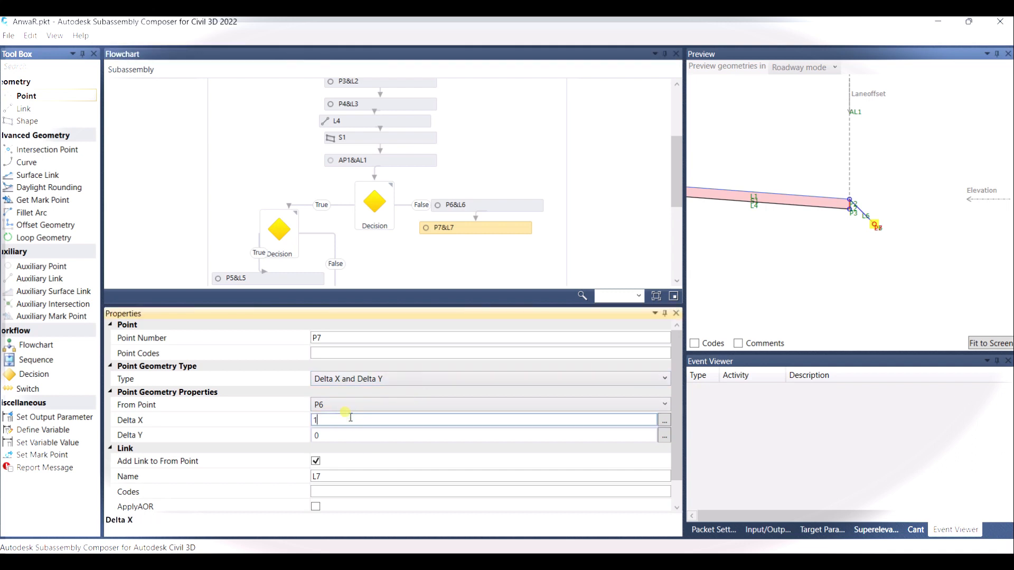
left_click(376, 435)
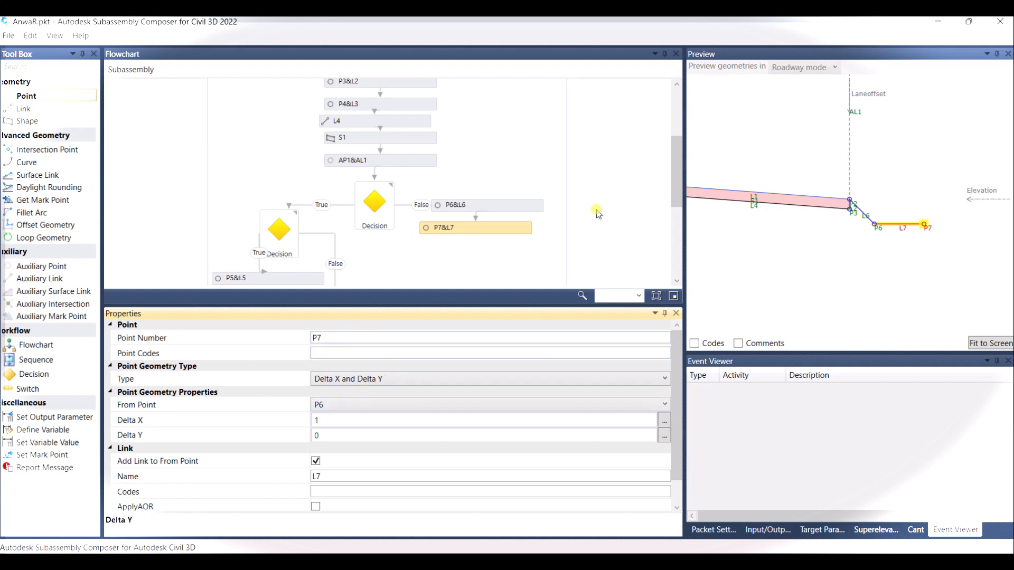
Add a decision below P7&L7 in the flowchart's cut branch
scroll(519, 192, "down", 1)
scroll(519, 192, "down", 2)
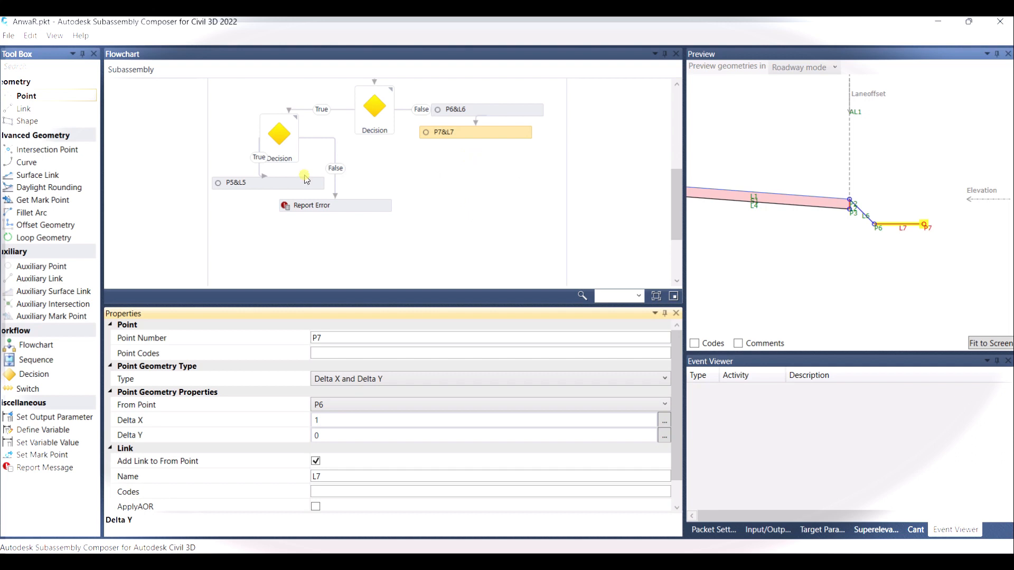
left_click_drag(48, 376, 472, 132)
scroll(537, 222, "down", 2)
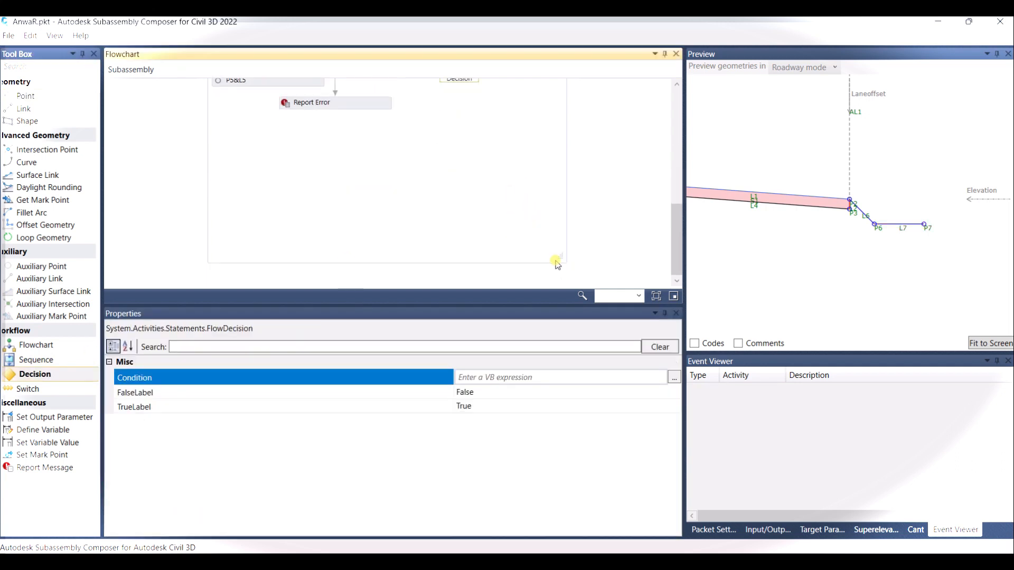
Enlarge the flowchart canvas and reposition the unfinished decision below P7&L7
left_click_drag(564, 261, 666, 250)
scroll(464, 231, "up", 5)
left_click_drag(387, 192, 432, 220)
scroll(432, 220, "down", 1)
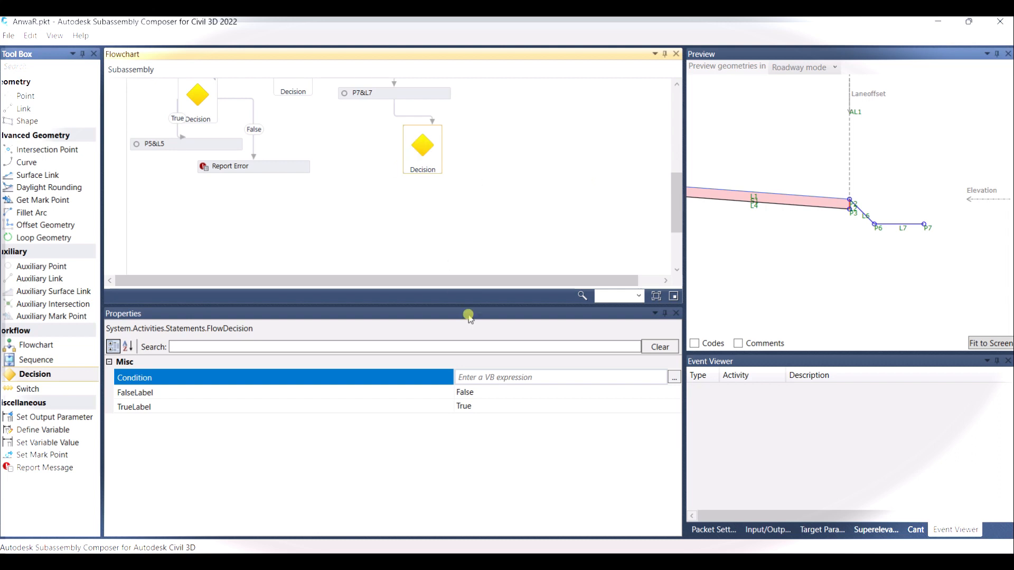
left_click(562, 376)
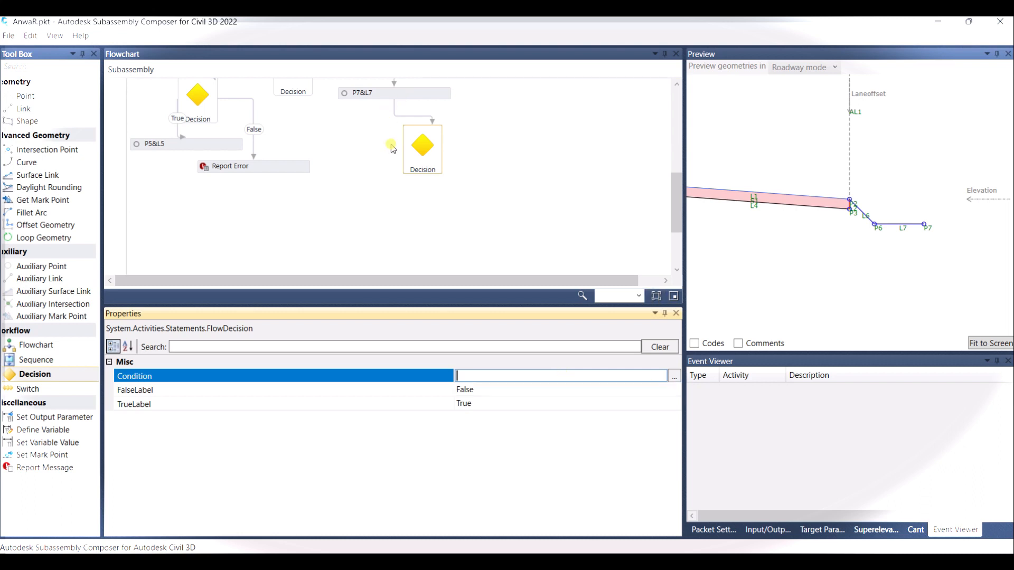
left_click(415, 153)
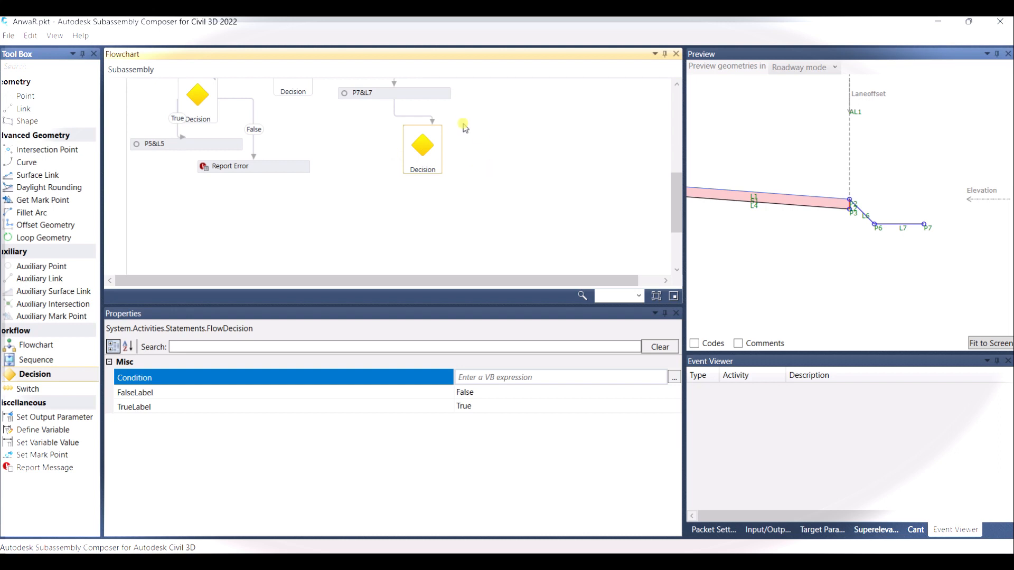
Delete the connector between P7&L7 and the decision below it, and move that decision further down
left_click(426, 116)
key("Delete")
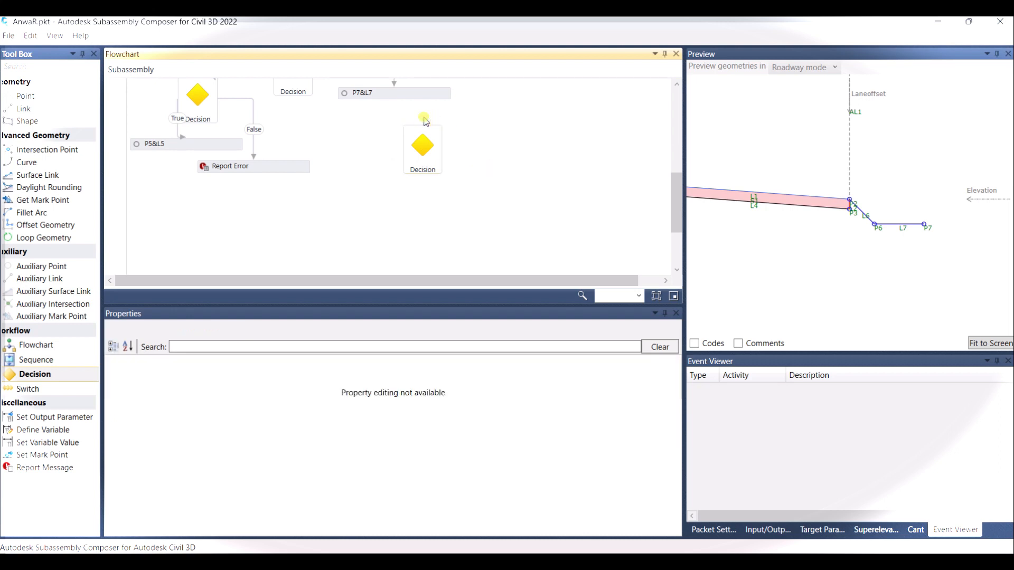
left_click(424, 158)
left_click_drag(426, 161, 404, 211)
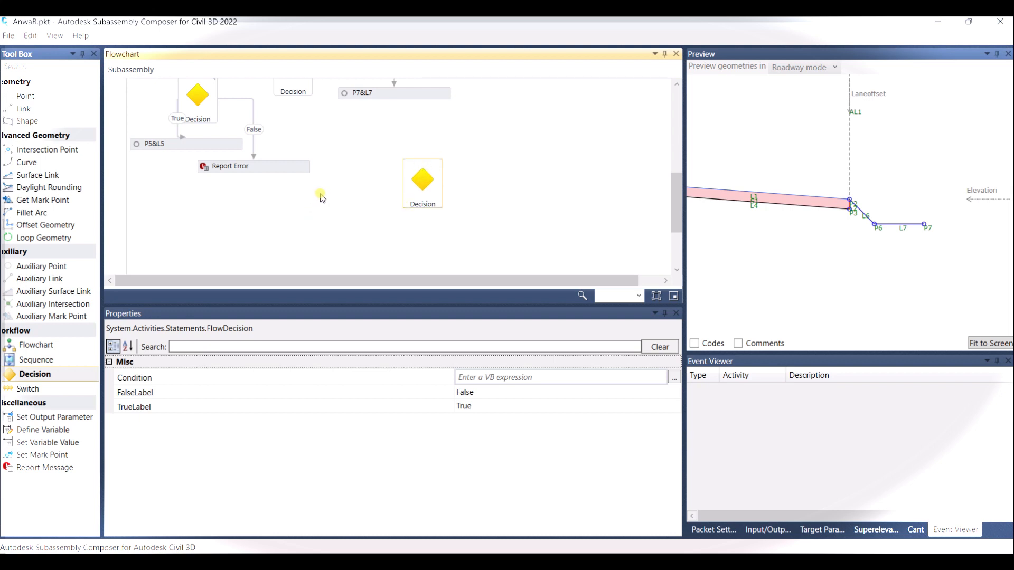
left_click(322, 198)
scroll(383, 162, "up", 4)
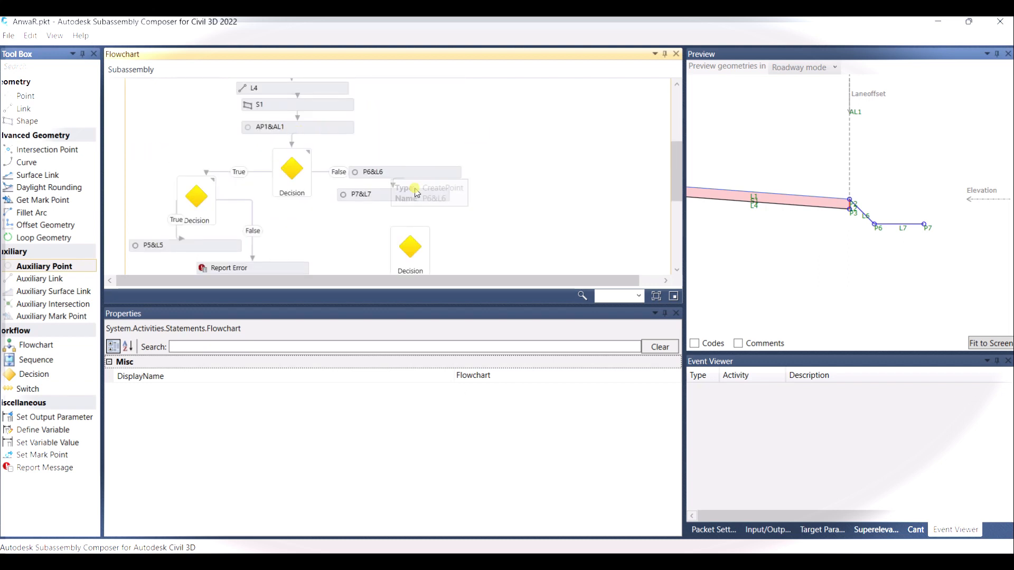
scroll(378, 182, "down", 3)
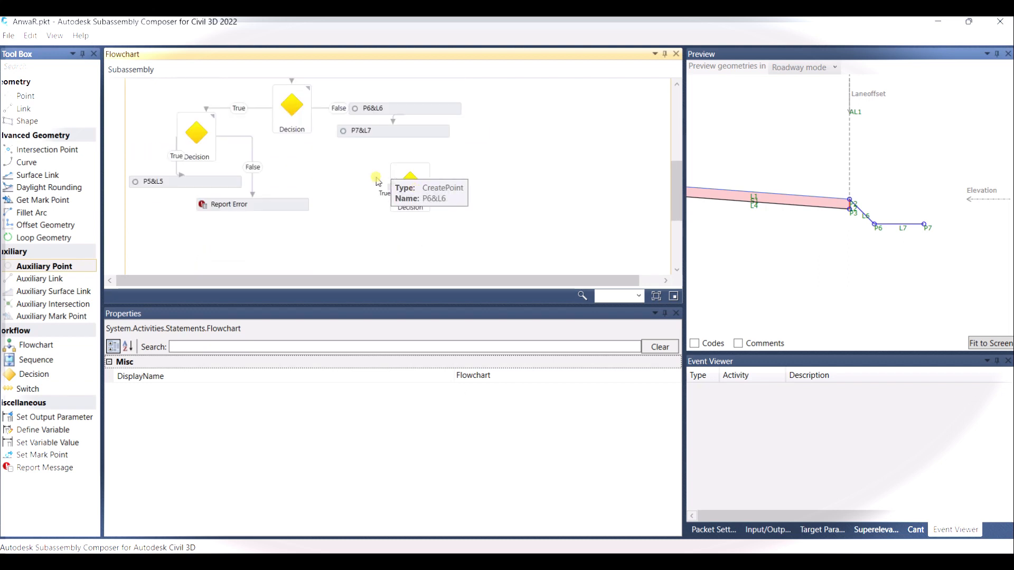
Reconnect P7&L7 to the decision beneath it
left_click(397, 138)
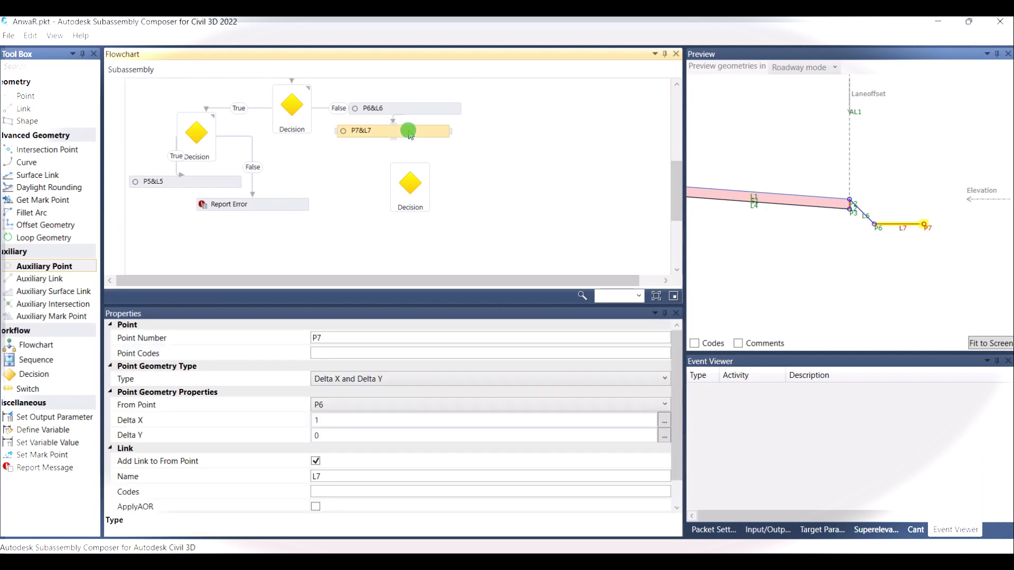
left_click(393, 139)
left_click_drag(393, 142, 410, 167)
Set the condition of the decision below P7&L7 to (ap1.y-p7.y)>3
left_click(416, 198)
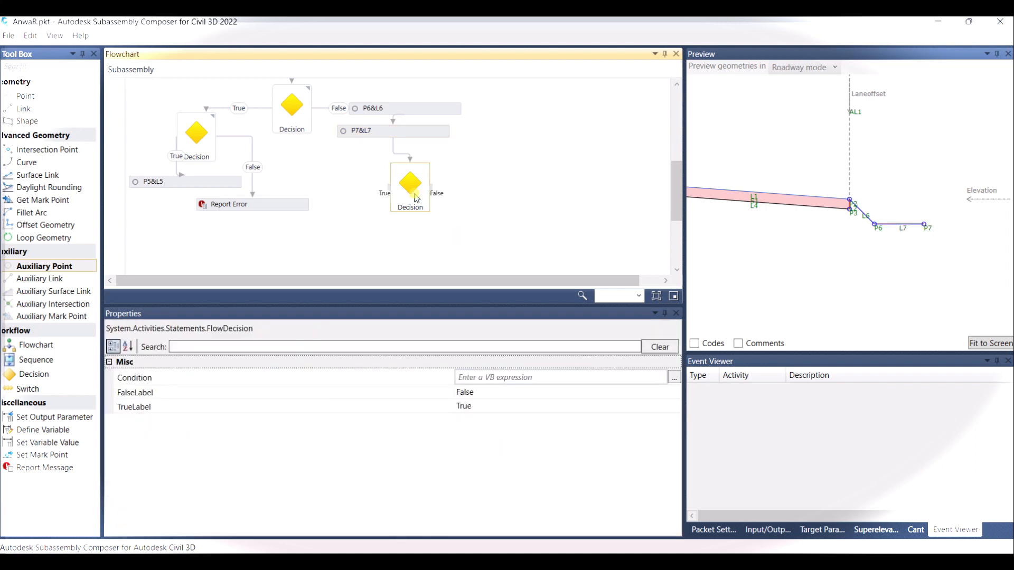
left_click(541, 377)
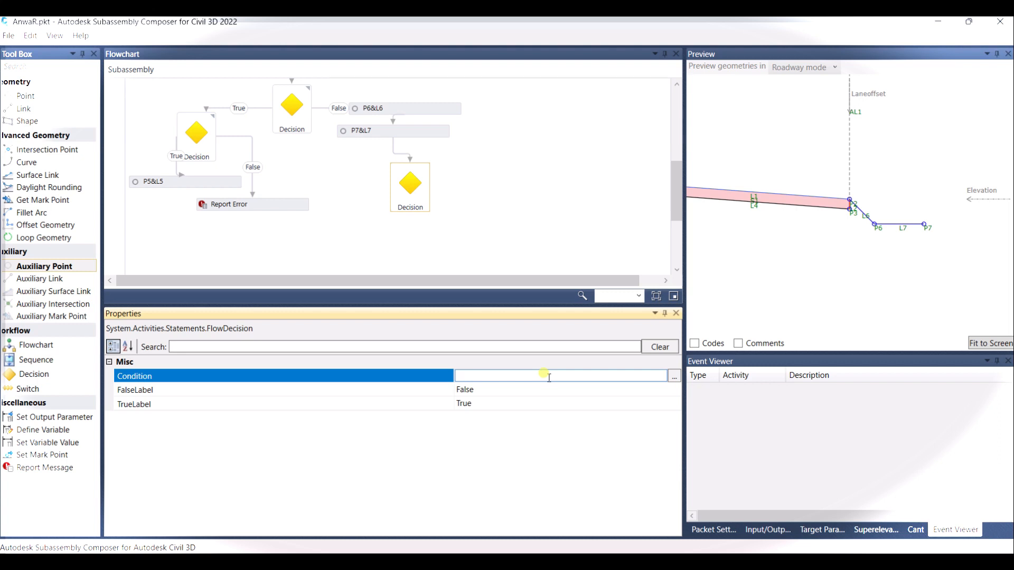
type("p")
key("BackSpace")
type("ap")
key("BackSpace")
key("BackSpace")
type("(")
type("ap1")
type(".y")
type("-p7")
type(".y")
type(")>6")
key("BackSpace")
type("3")
left_click(469, 403)
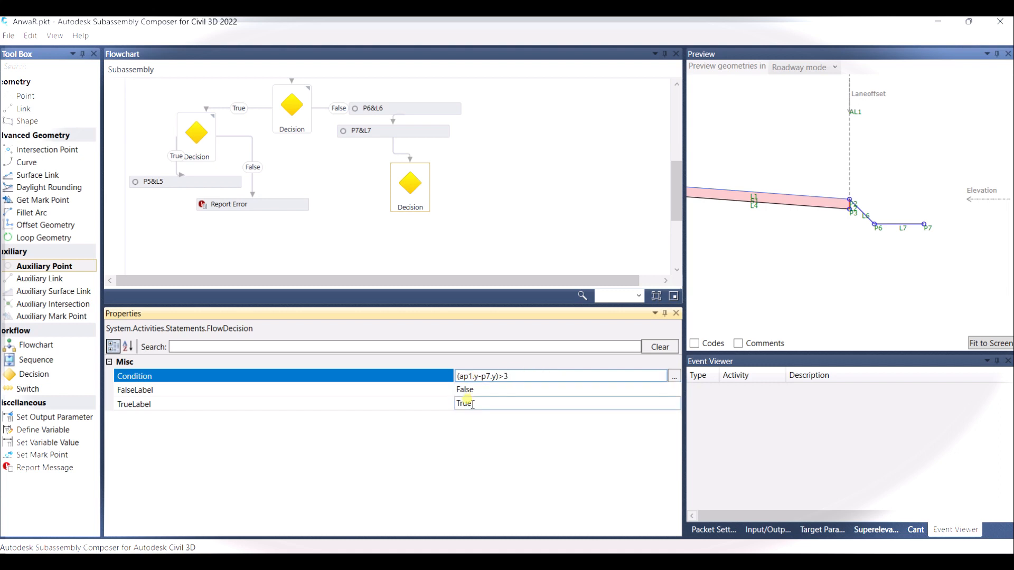
left_click(480, 389)
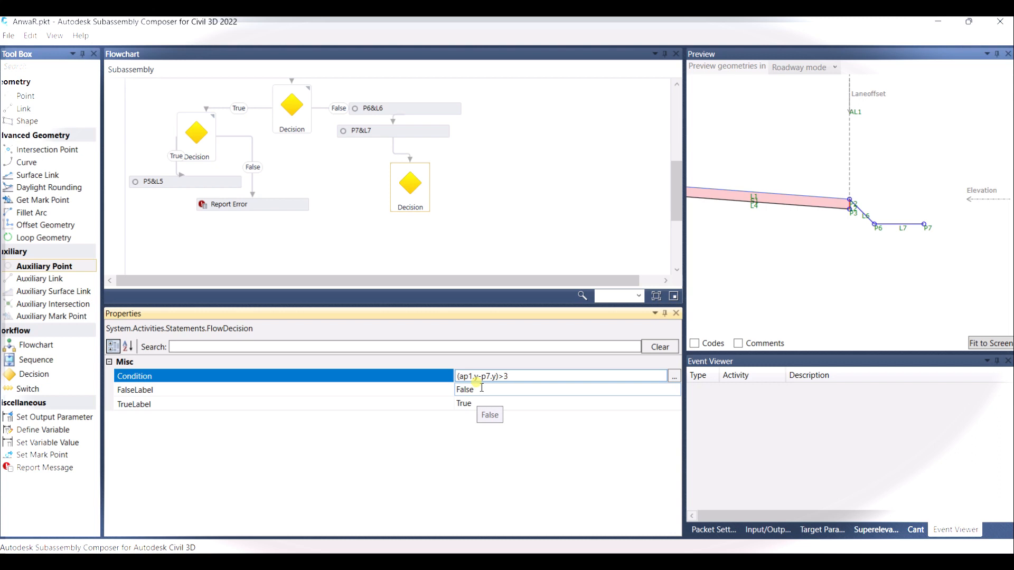
left_click(524, 345)
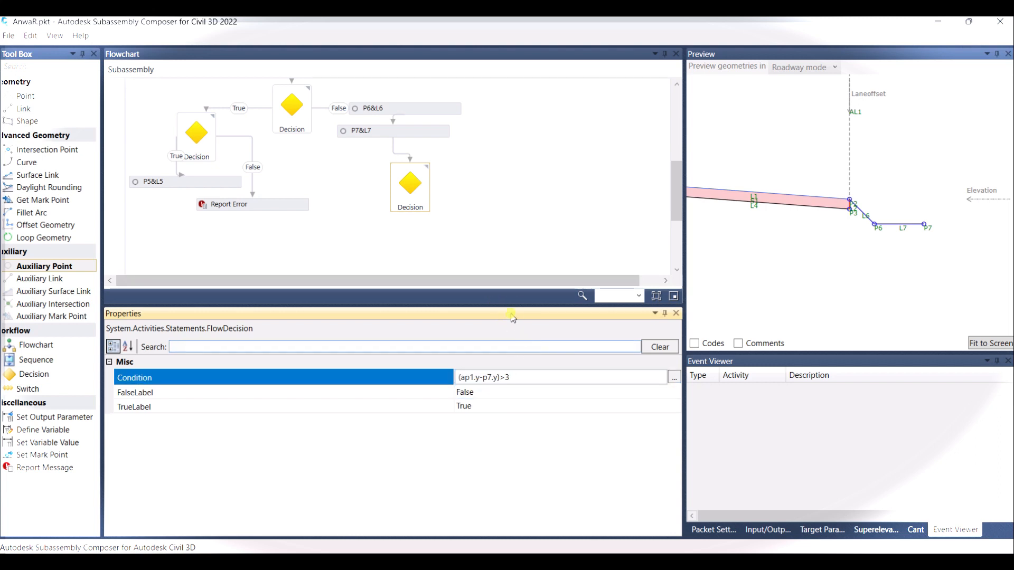
Reverse the comparison in the cut decision's condition so that it reads (ap1.y-p7.y)<3
mouse_move(428, 195)
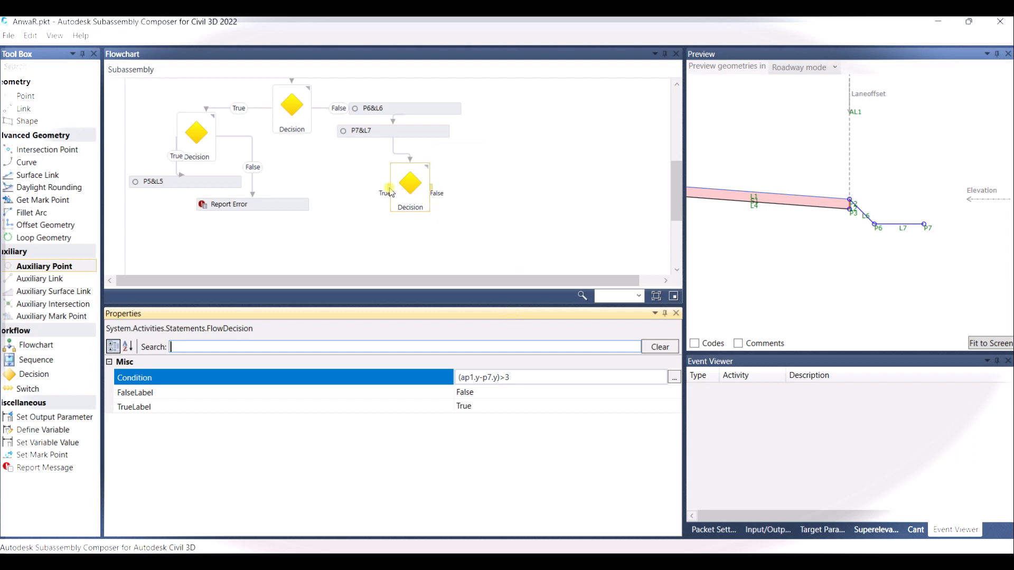
left_click(502, 376)
double_click(491, 375)
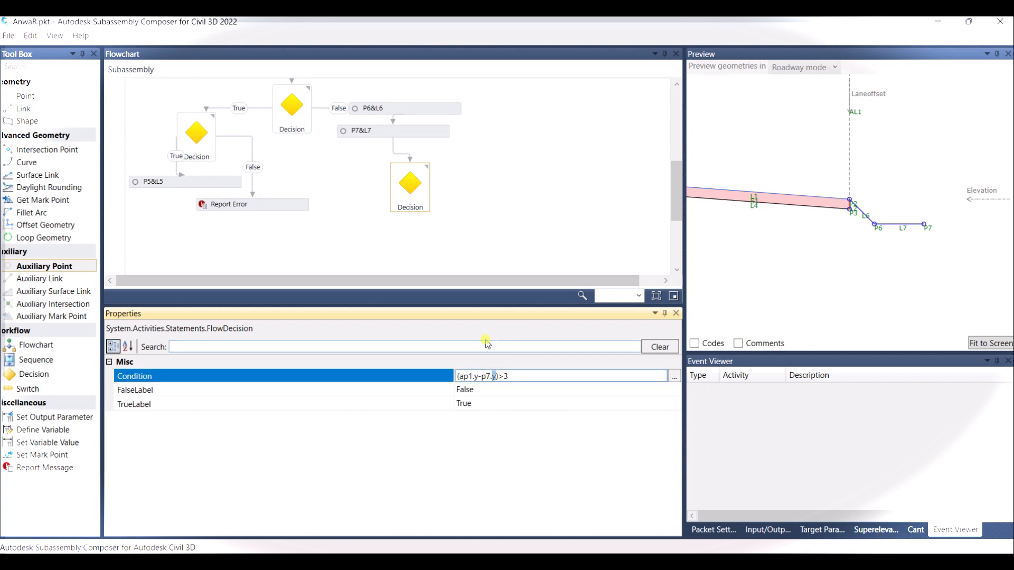
left_click(509, 391)
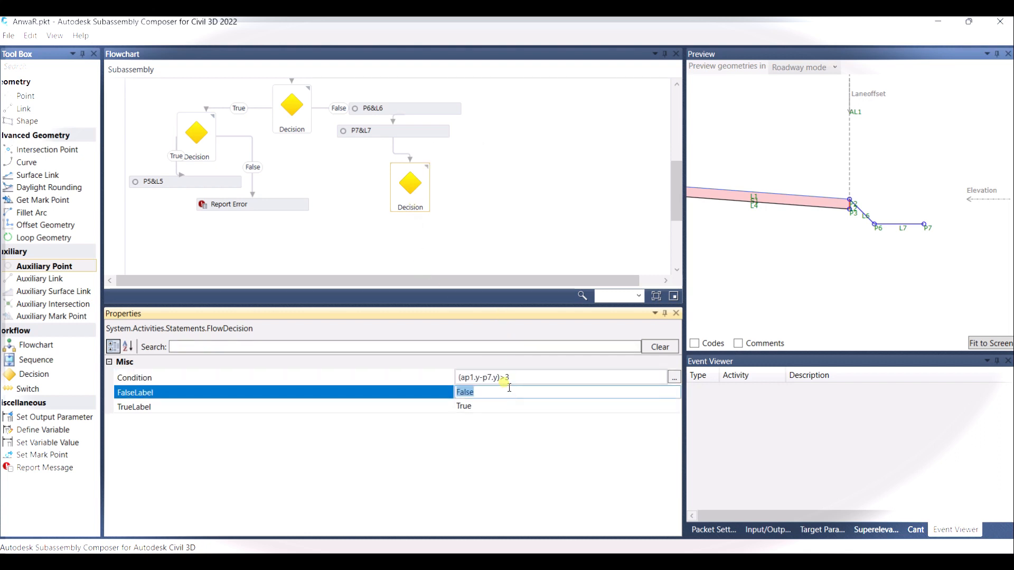
left_click(505, 376)
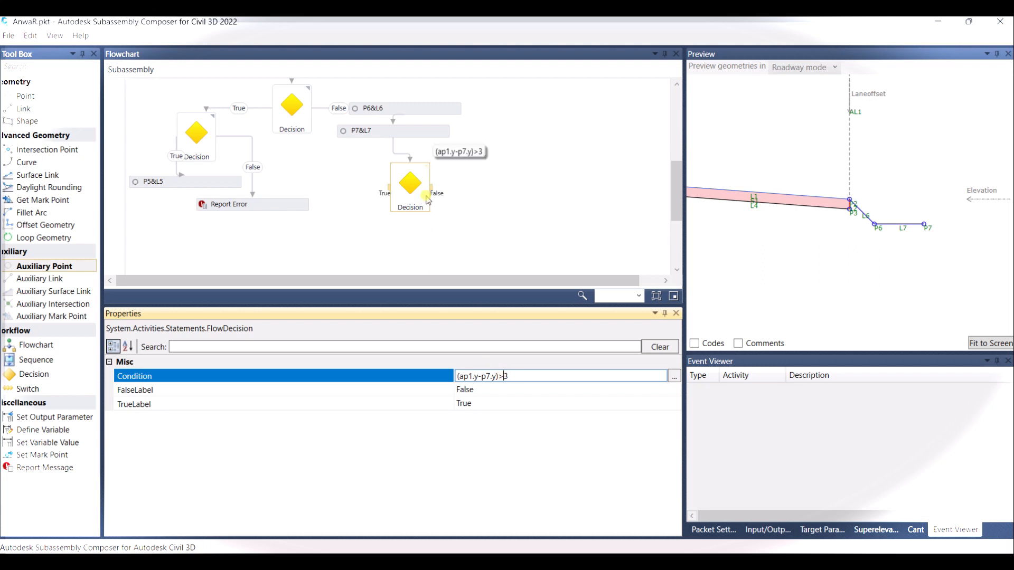
left_click(499, 370)
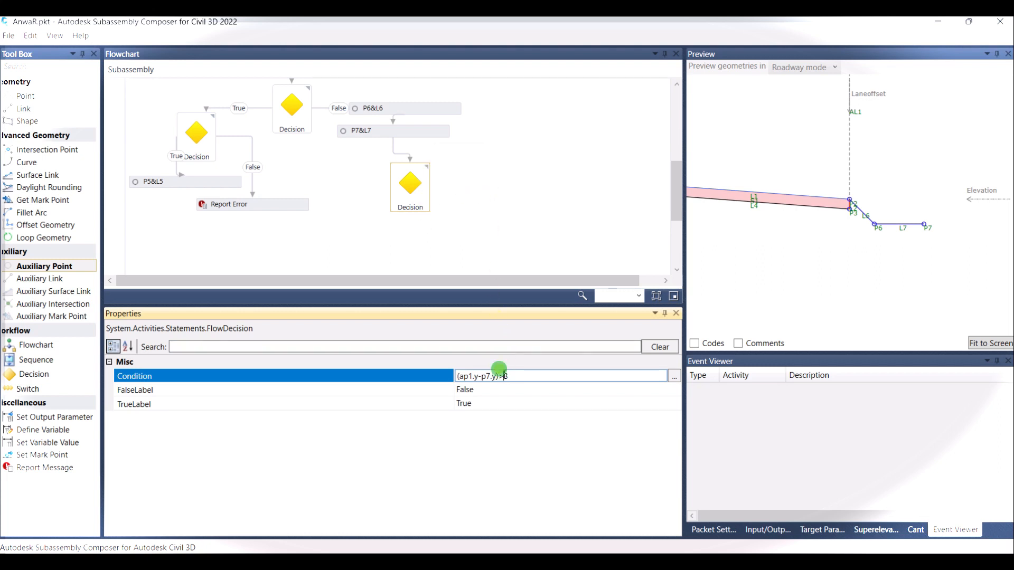
key("BackSpace")
type("<")
left_click_drag(510, 378, 457, 378)
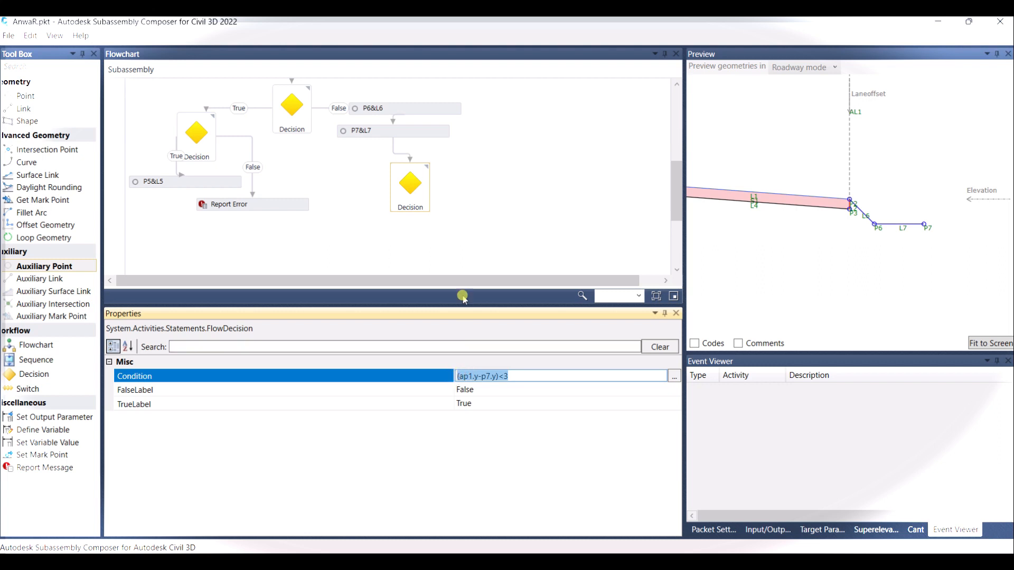
left_click(480, 215)
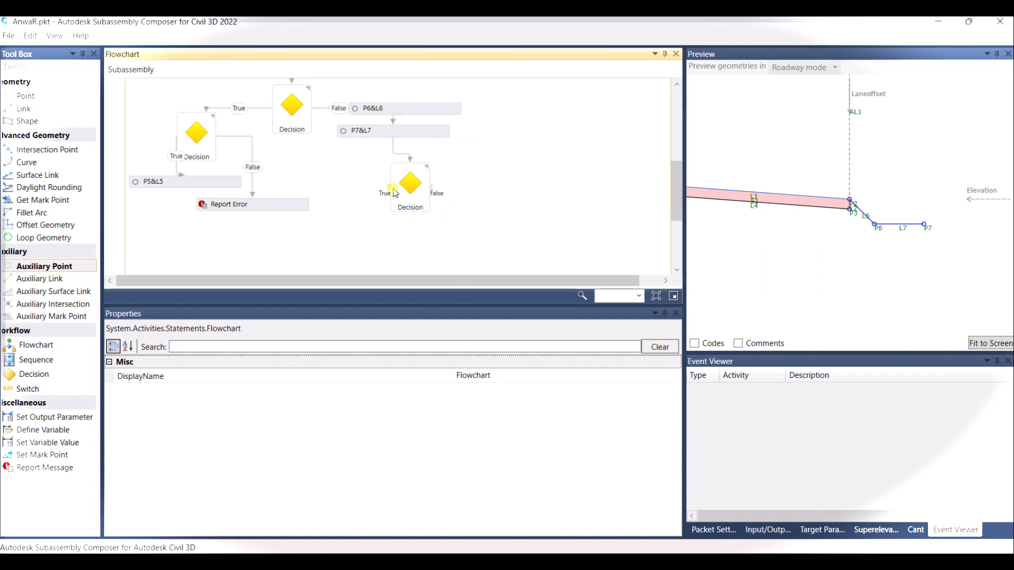
Add a point on the True branch of the decision below P7&L7 and reroute its connector to enter the point from above
mouse_move(400, 193)
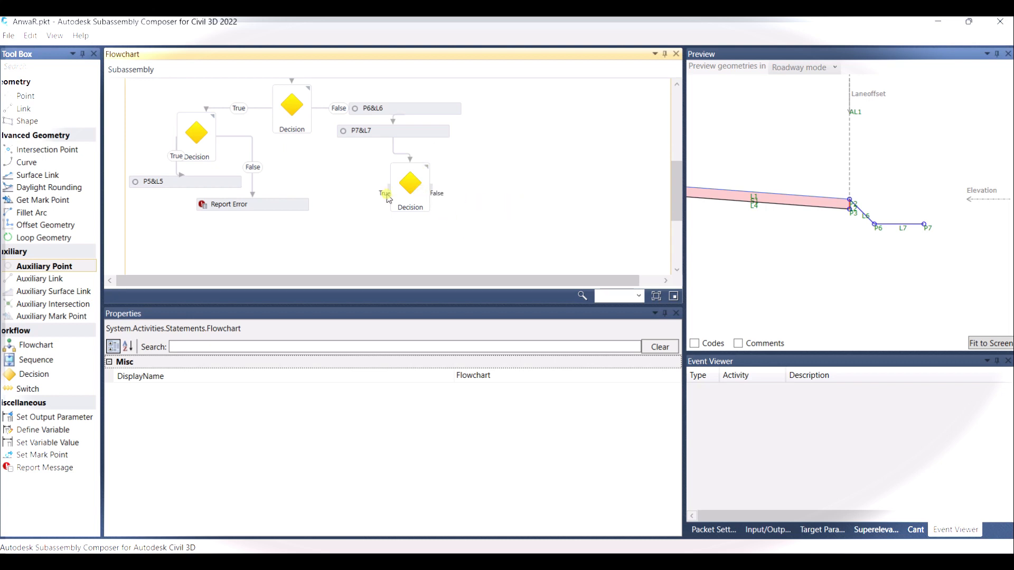
left_click_drag(43, 98, 346, 233)
left_click(366, 232)
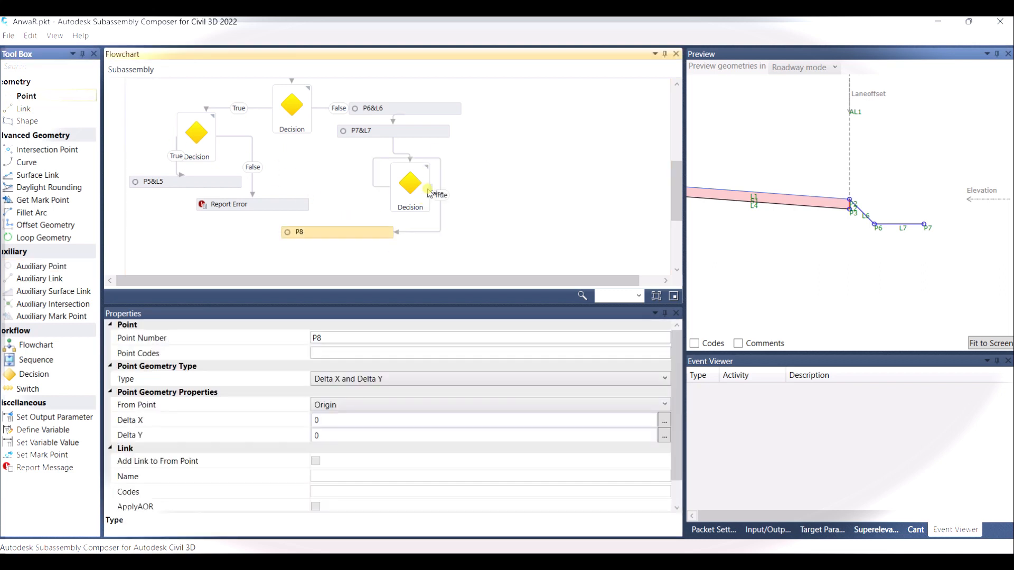
left_click(438, 159)
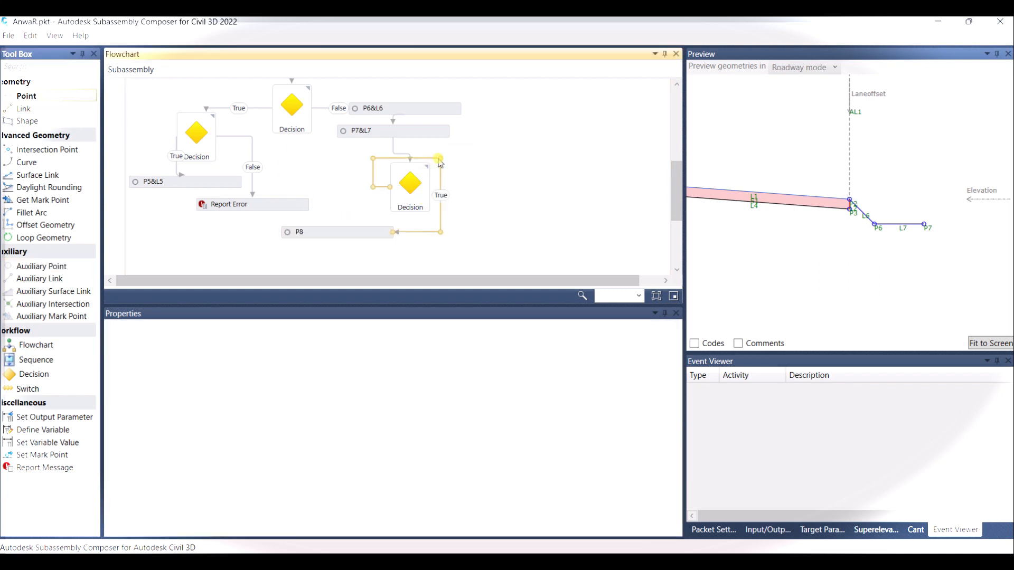
left_click_drag(440, 159, 363, 186)
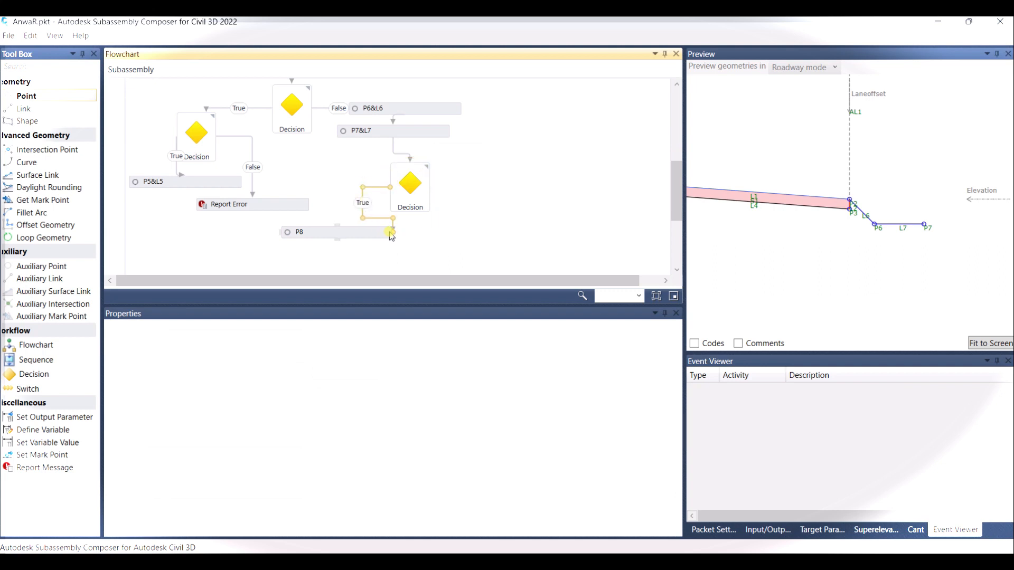
left_click_drag(393, 231, 338, 229)
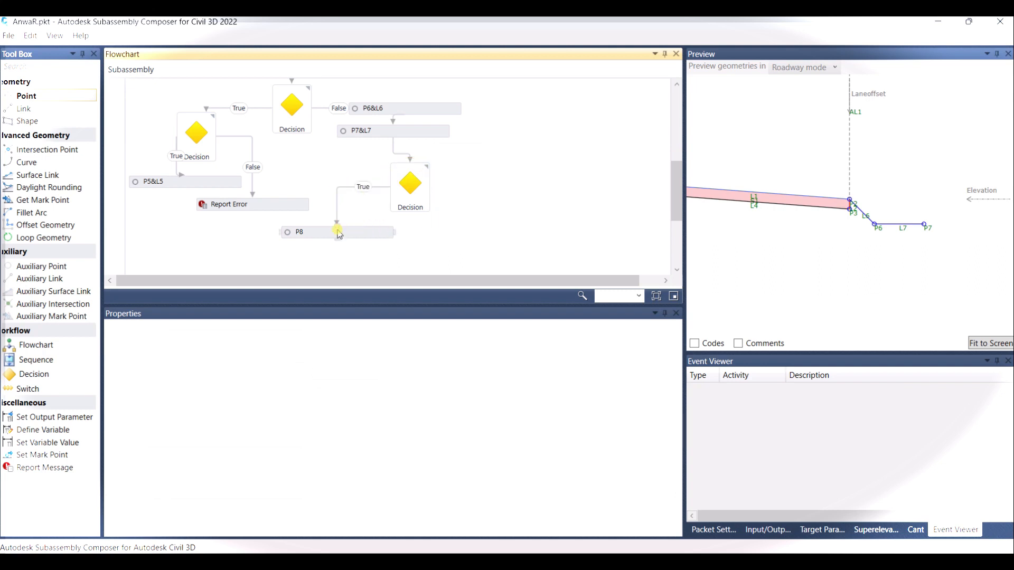
Set P8's from point to P7 and review the condition of the decision feeding it
left_click(364, 234)
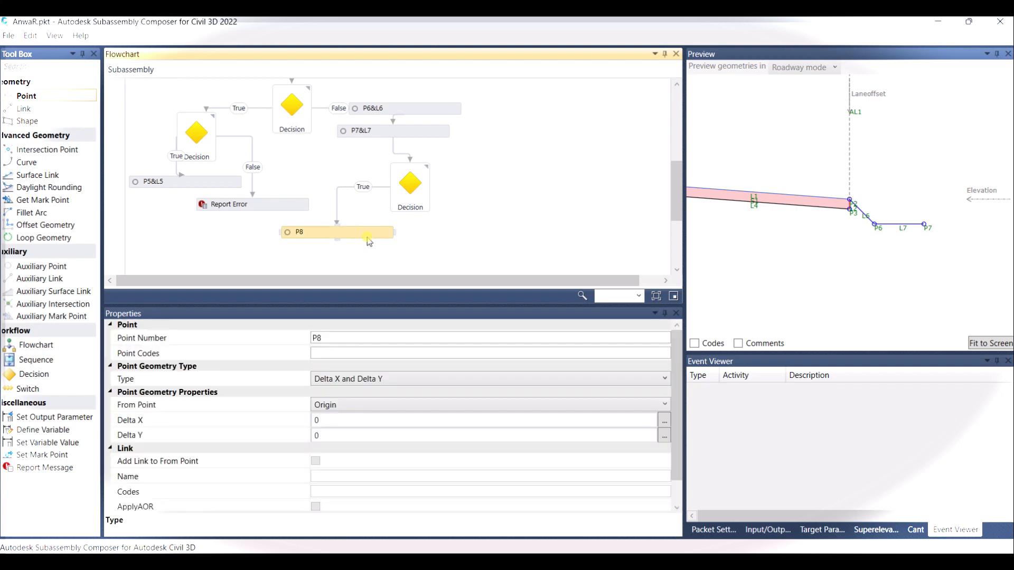
left_click(478, 412)
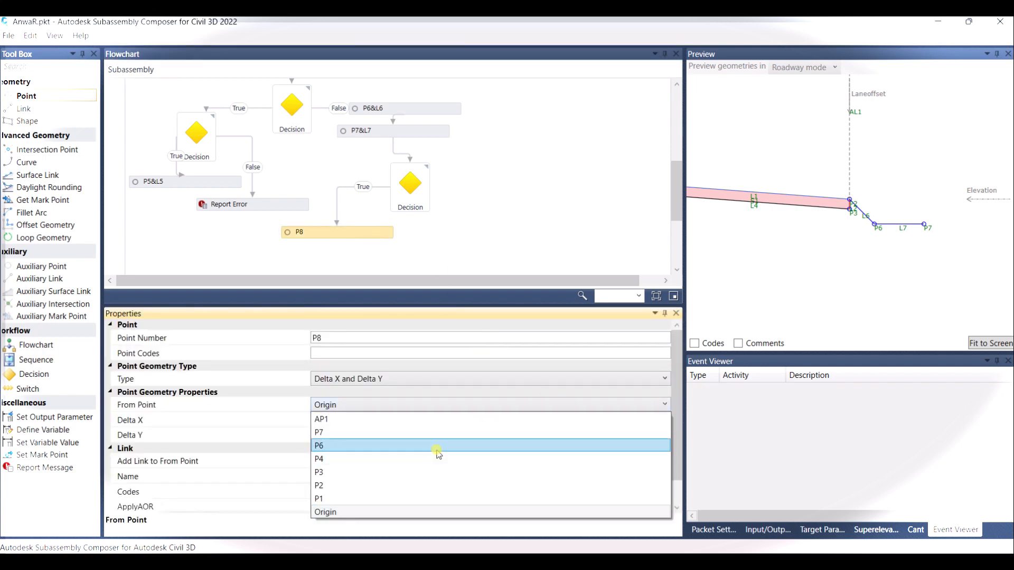
left_click(446, 434)
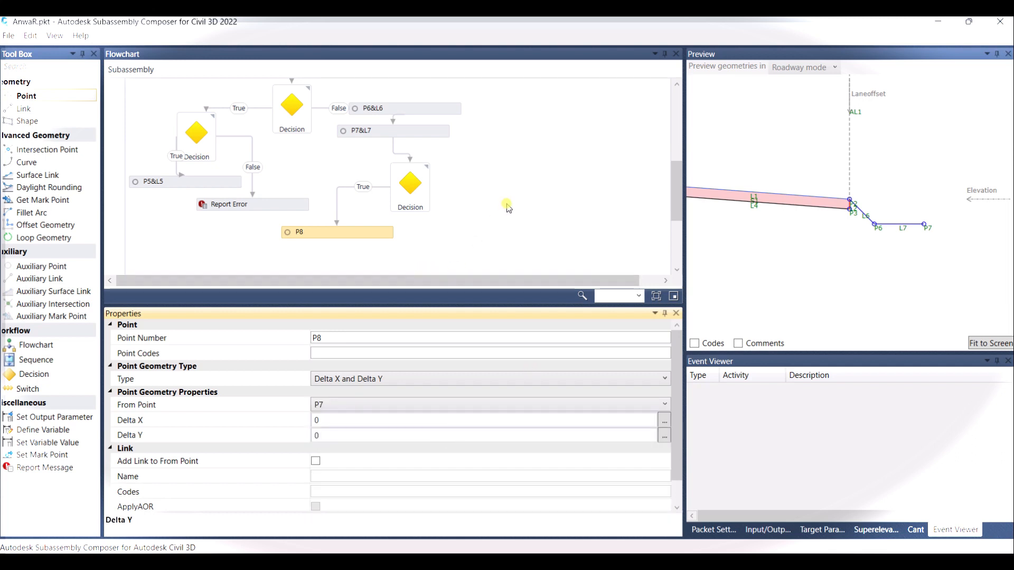
scroll(548, 209, "down", 1)
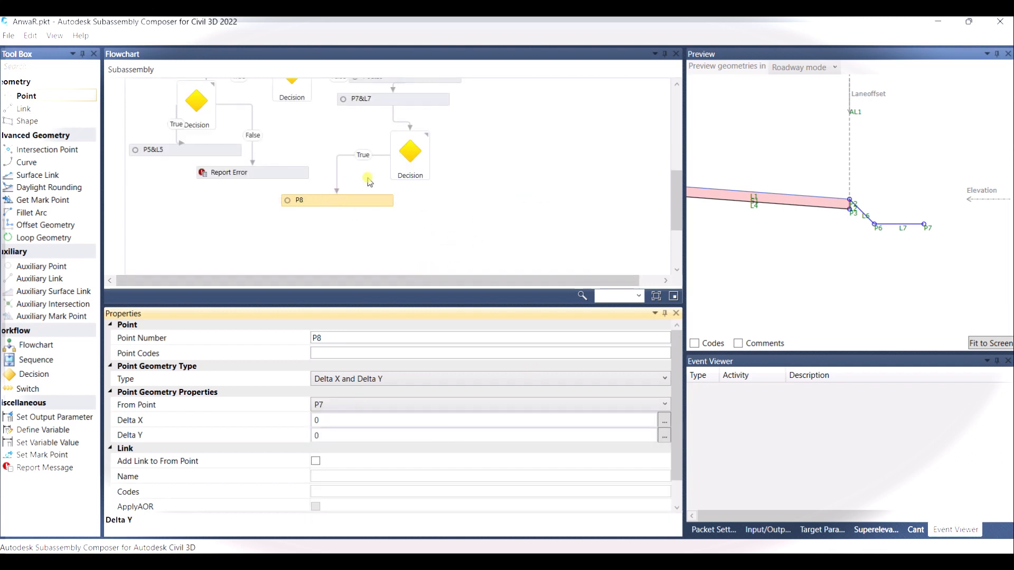
left_click(405, 167)
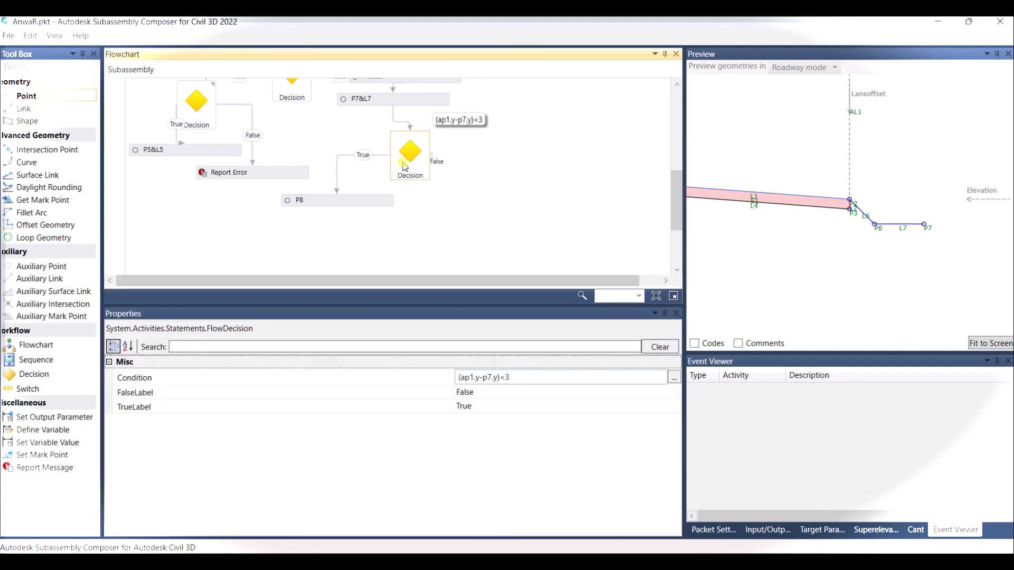
left_click(377, 209)
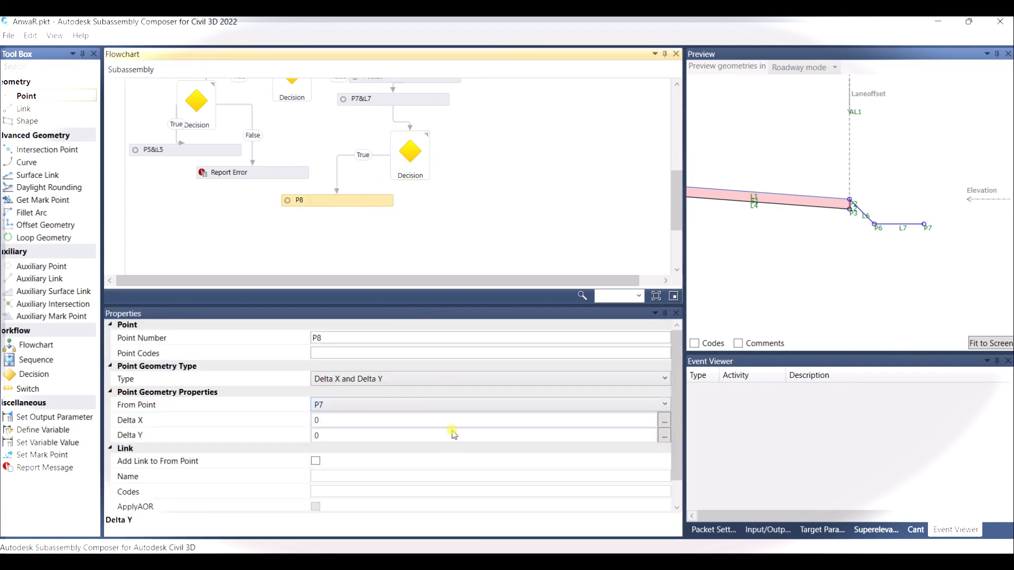
Change P8's geometry type to Slope to Surface with a slope of 100% and EG as the surface target
left_click(588, 377)
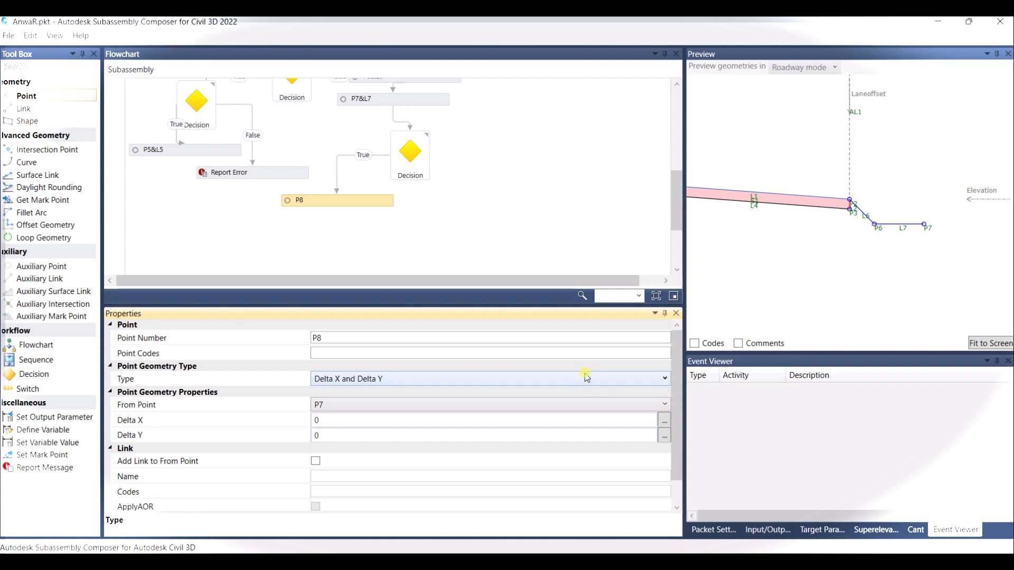
left_click(588, 378)
left_click(438, 500)
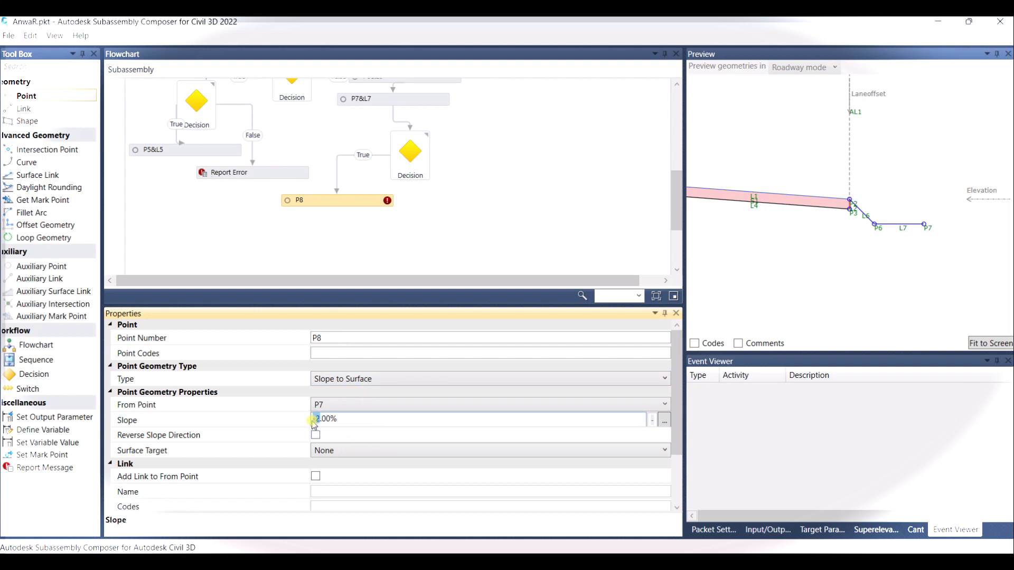
type("100")
left_click(346, 455)
left_click(359, 478)
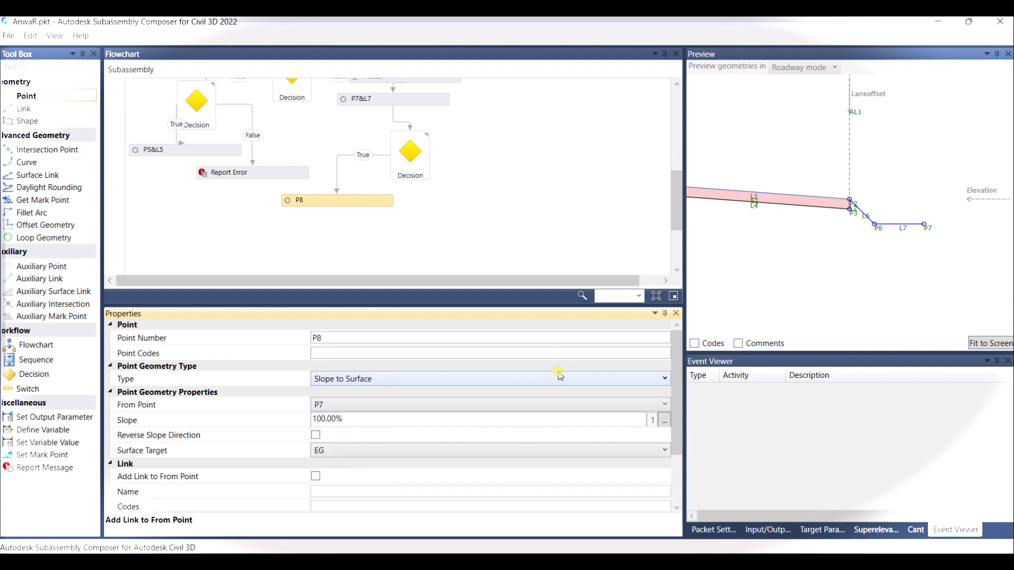
scroll(532, 236, "down", 3)
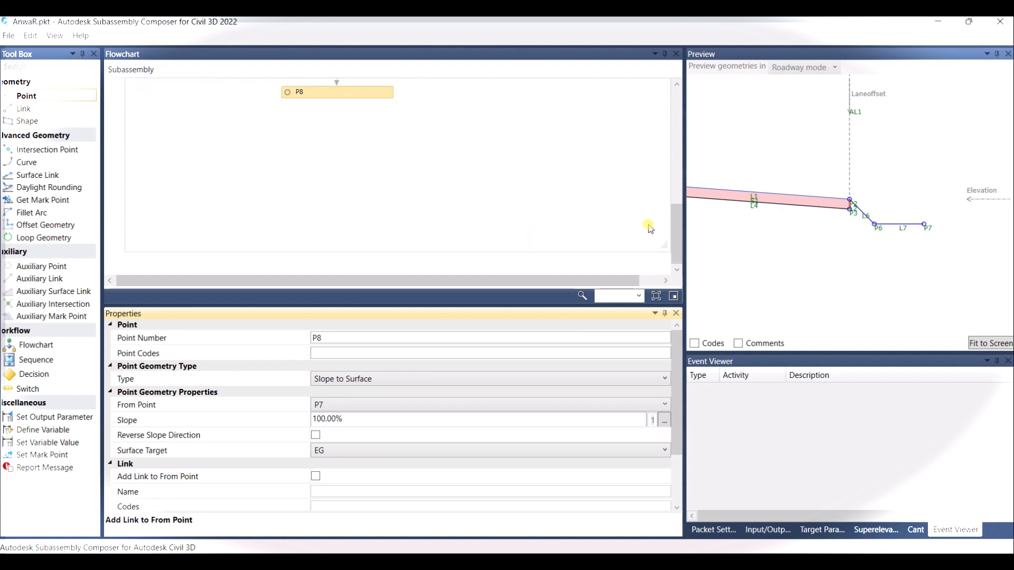
Lower the EG surface in the preview to about 0.065 and display the target parameters
left_click(974, 343)
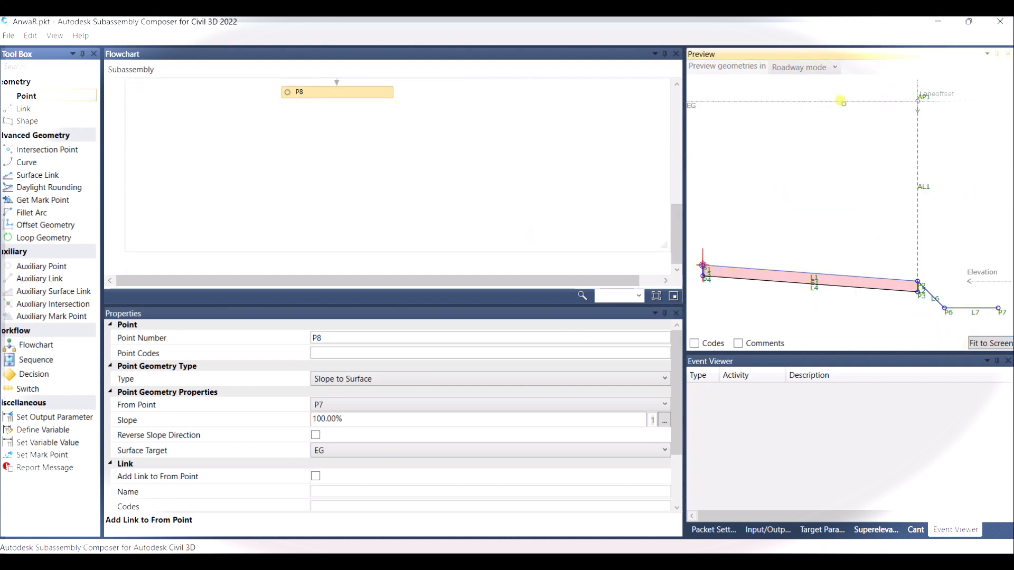
left_click_drag(842, 99, 879, 264)
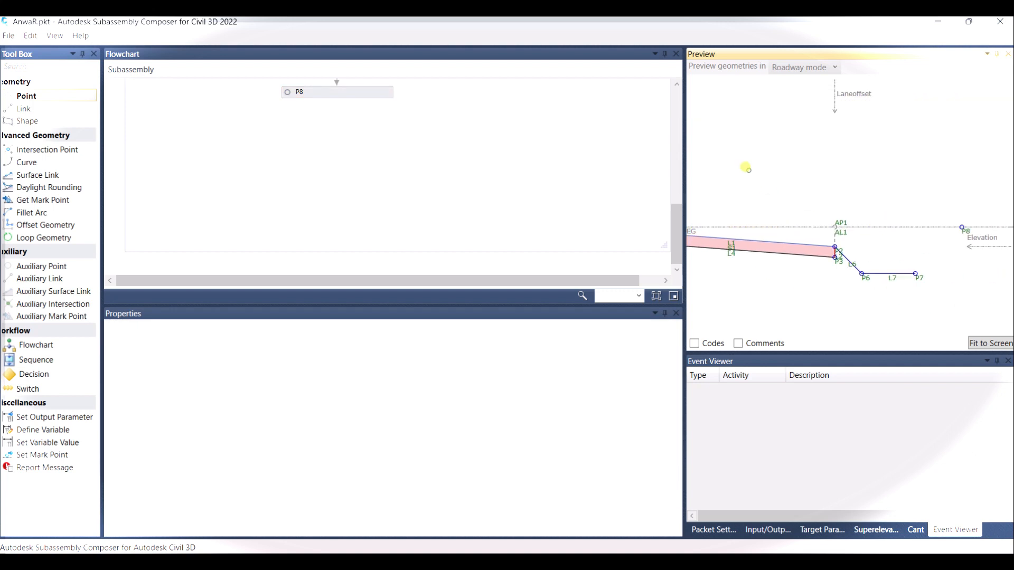
left_click(815, 529)
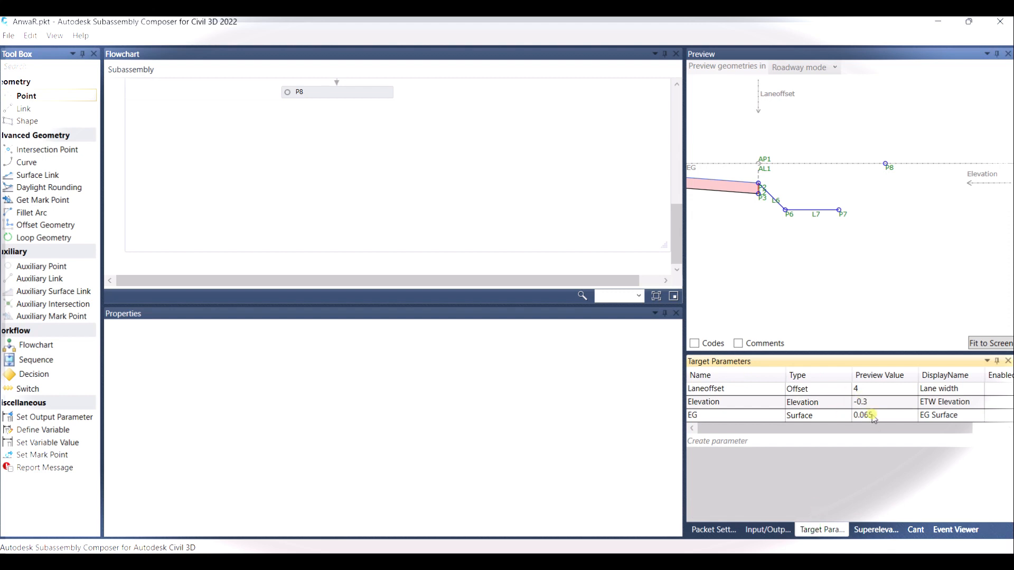
scroll(929, 217, "down", 1)
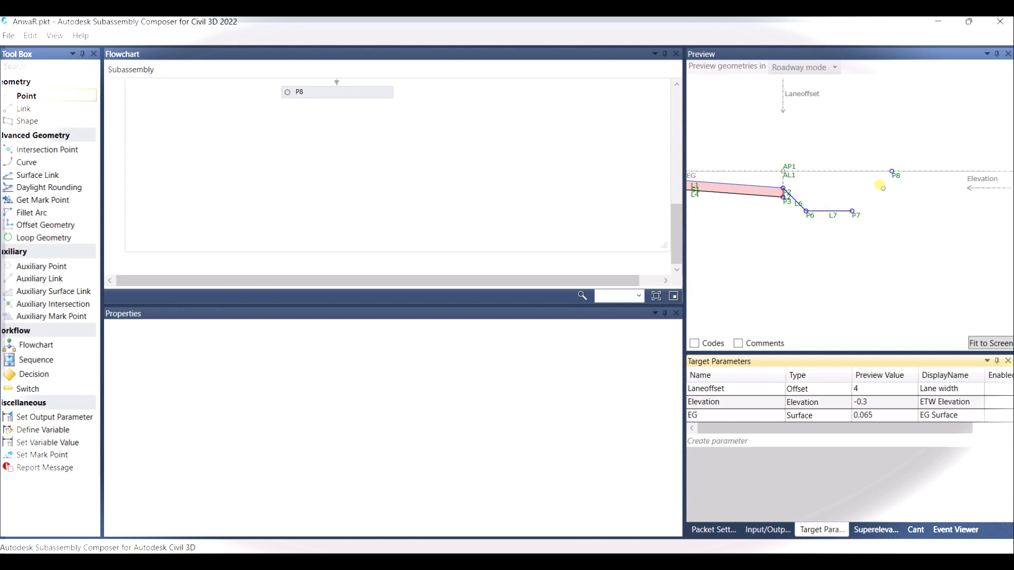
scroll(880, 186, "up", 1)
Widen the preview area and fit the whole subassembly, including P8, in it
left_click(990, 343)
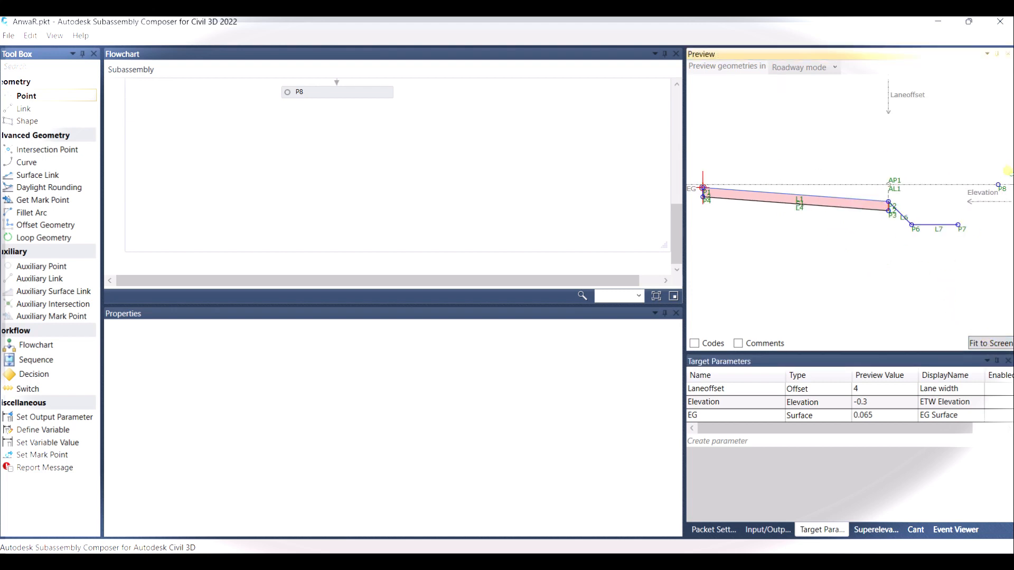
scroll(1006, 171, "up", 1)
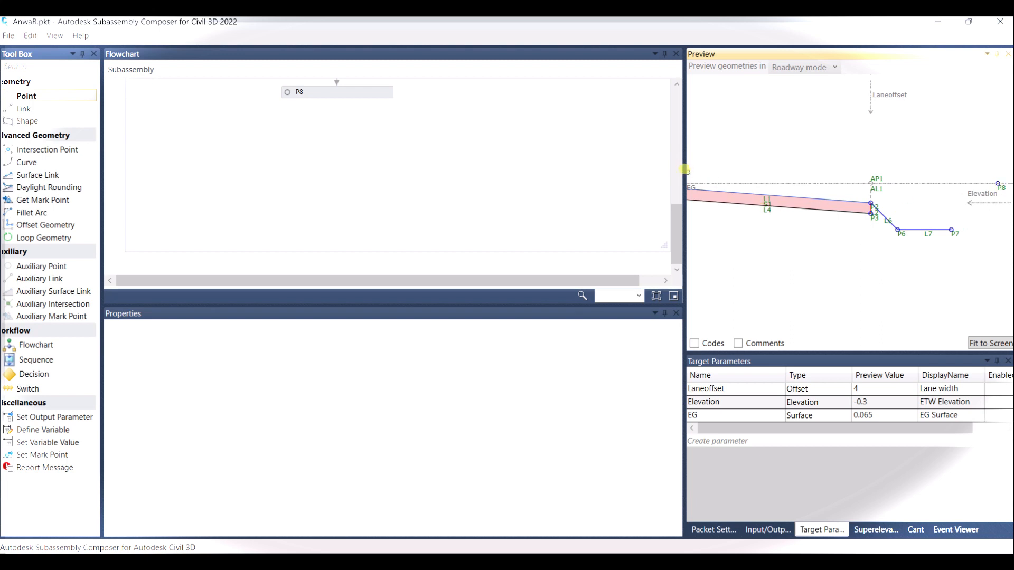
left_click_drag(684, 171, 449, 174)
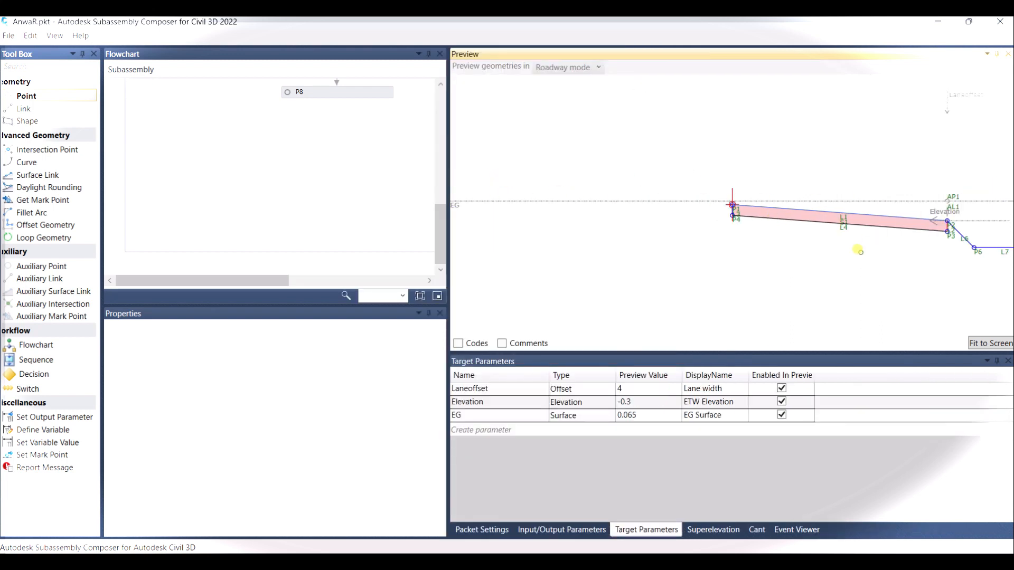
left_click(975, 344)
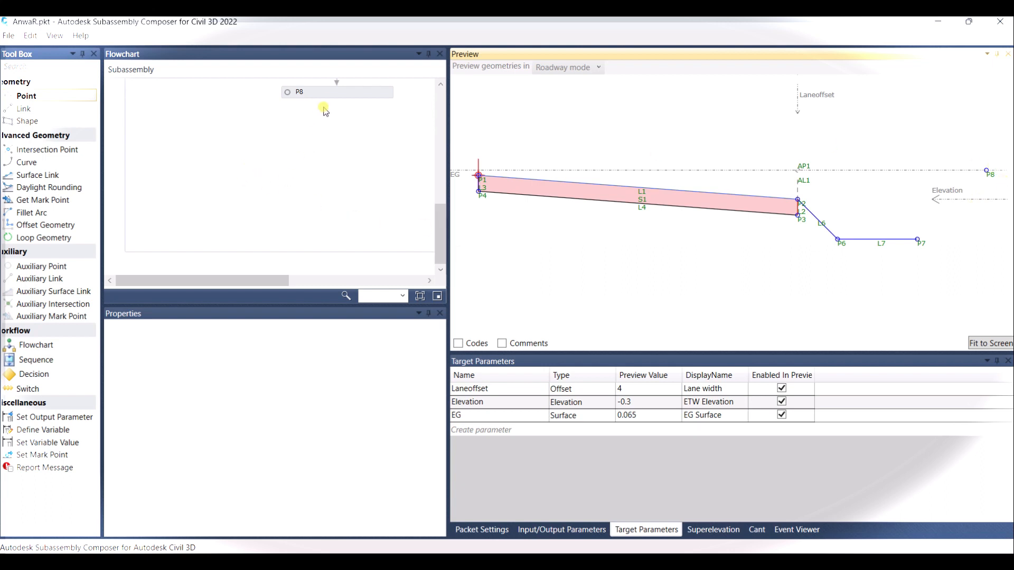
Add a link from P7 to P8, named L8
left_click(331, 93)
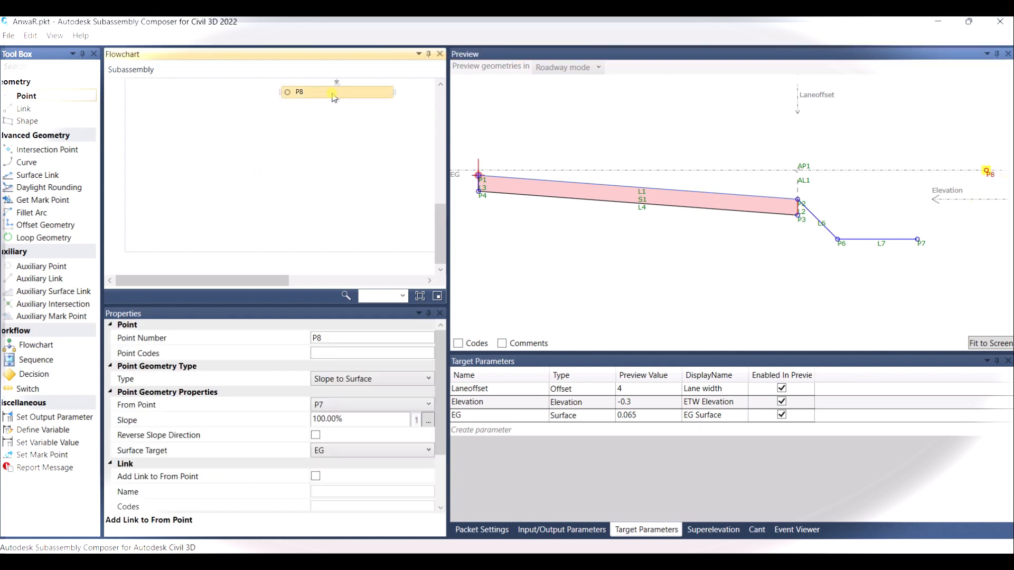
left_click(316, 477)
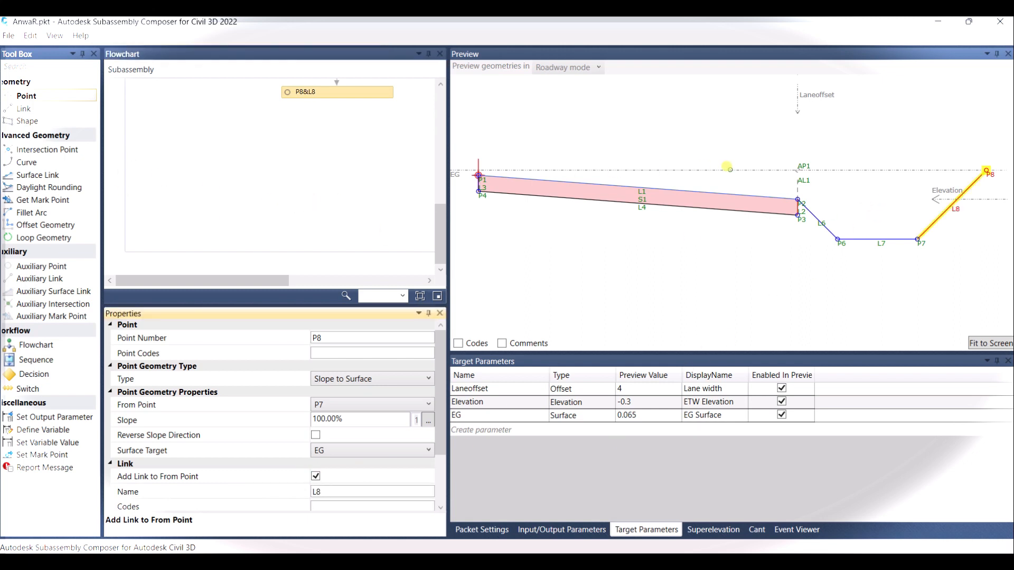
left_click(729, 168)
scroll(729, 168, "up", 1)
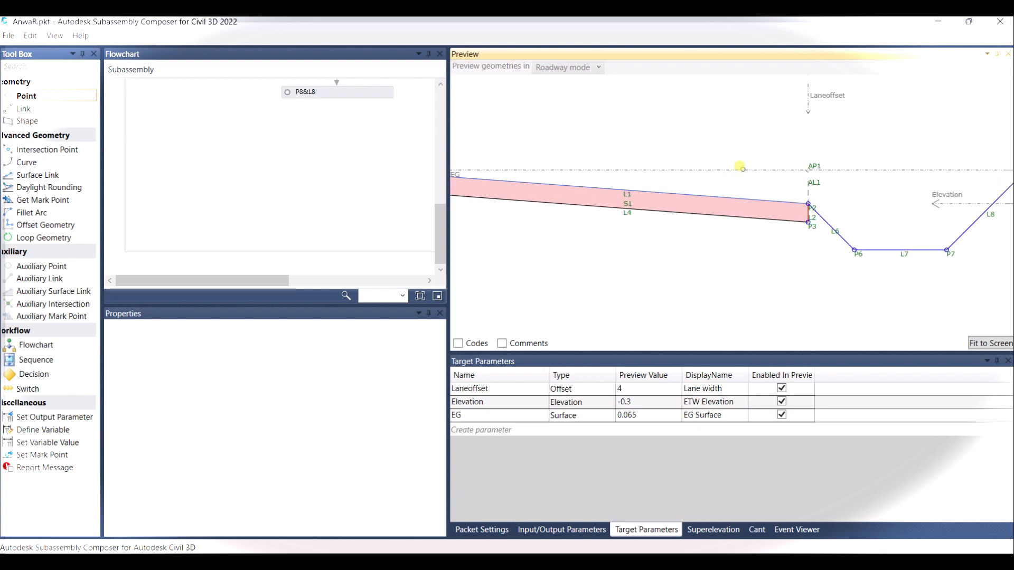
Raise the EG surface in the preview to about 2.415
scroll(740, 189, "down", 4)
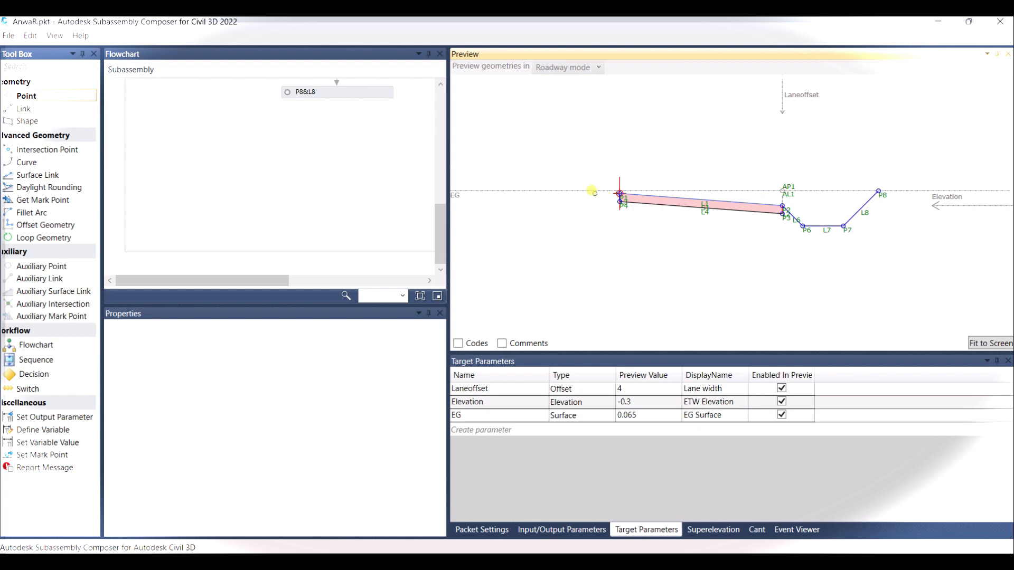
left_click_drag(592, 190, 611, 160)
scroll(617, 178, "down", 3)
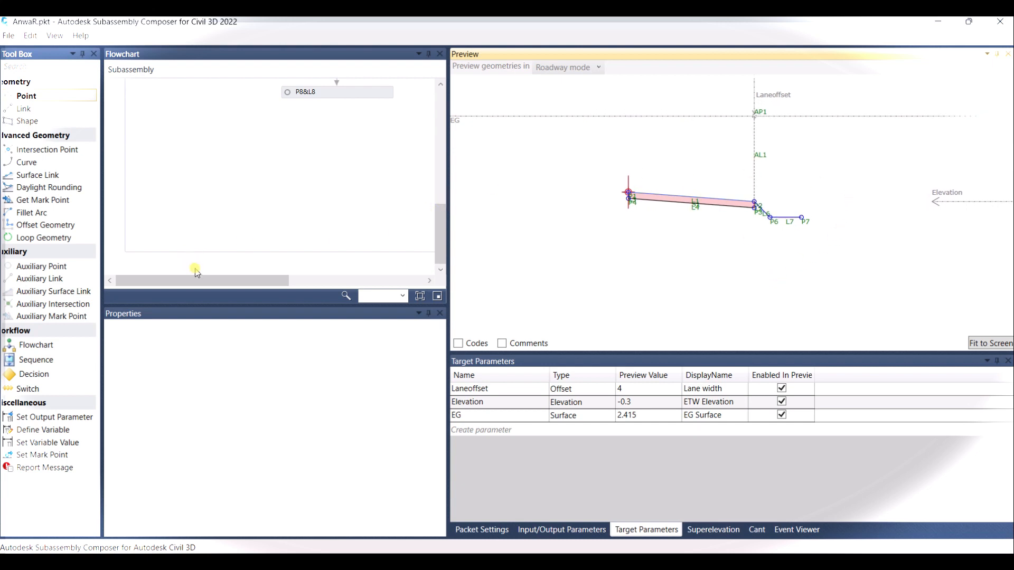
Add a point beside the decision below P7&L7, on its False side
left_click_drag(211, 281, 260, 154)
scroll(260, 153, "up", 4)
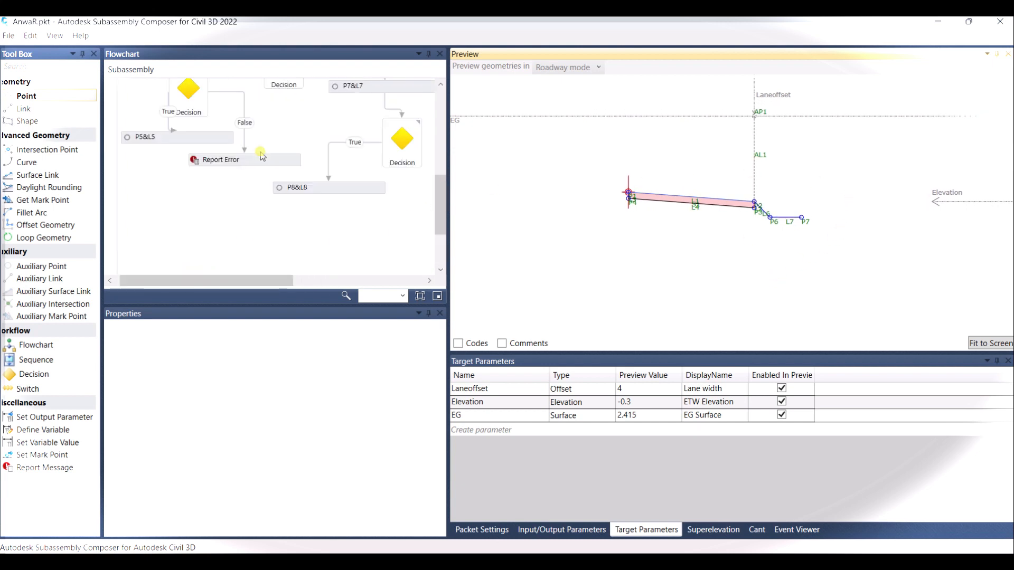
left_click_drag(278, 280, 388, 283)
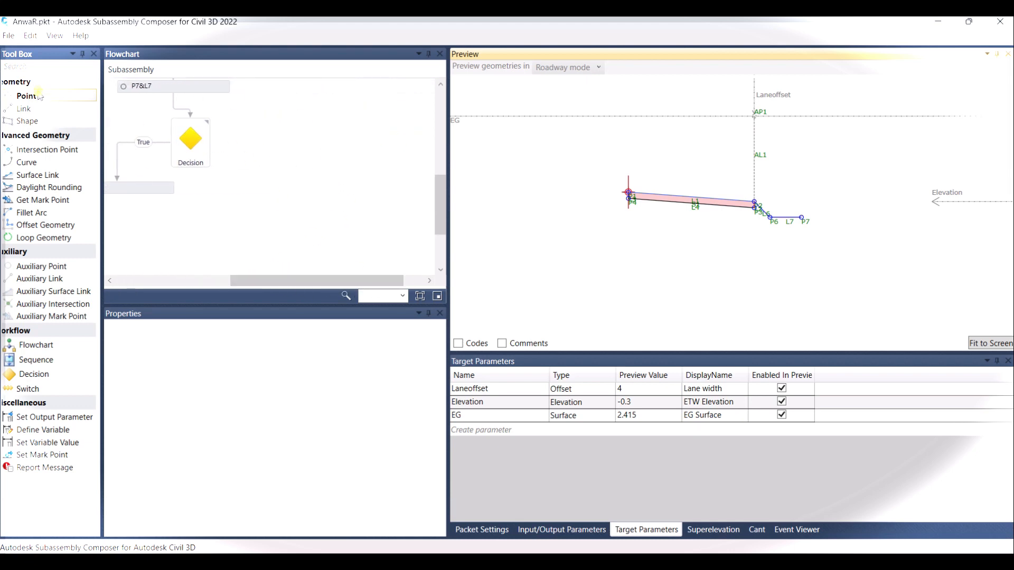
left_click_drag(39, 96, 280, 206)
left_click_drag(185, 235, 219, 194)
left_click(267, 205)
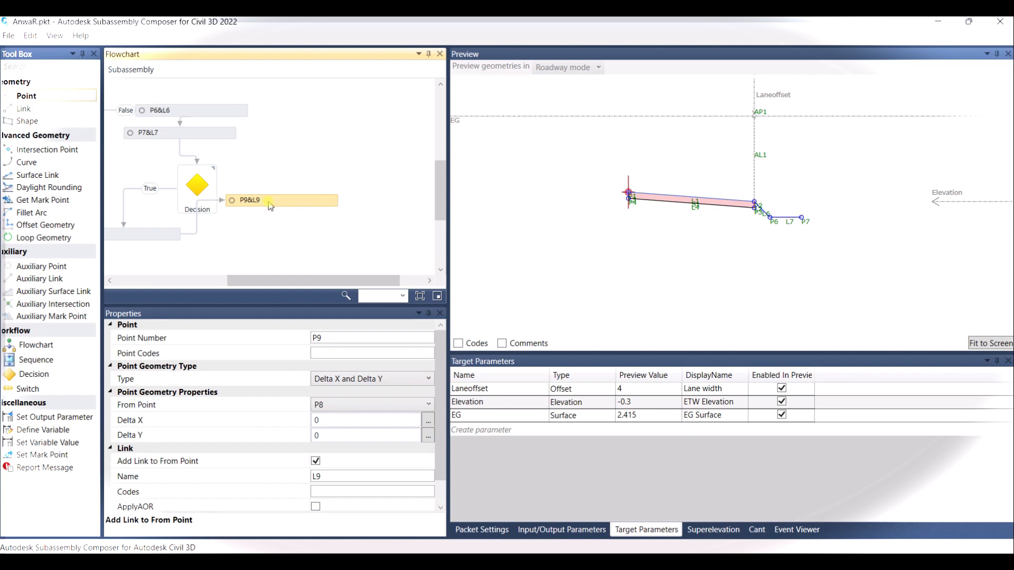
left_click_drag(269, 202, 274, 203)
Remove the connector between P8&L8 and P9&L9, and connect P9&L9 to the decision's False branch instead
left_click(197, 230)
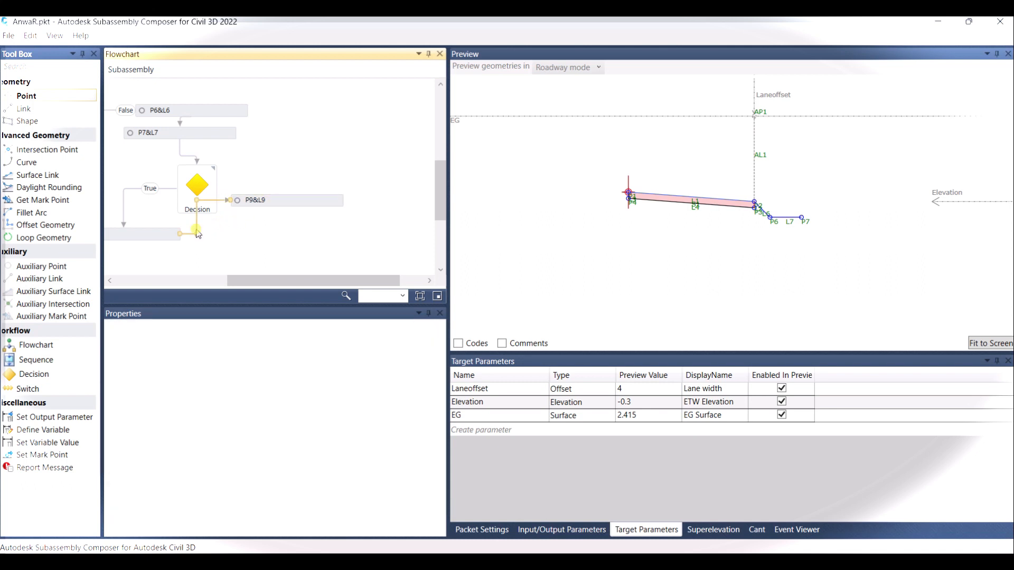
left_click(275, 208)
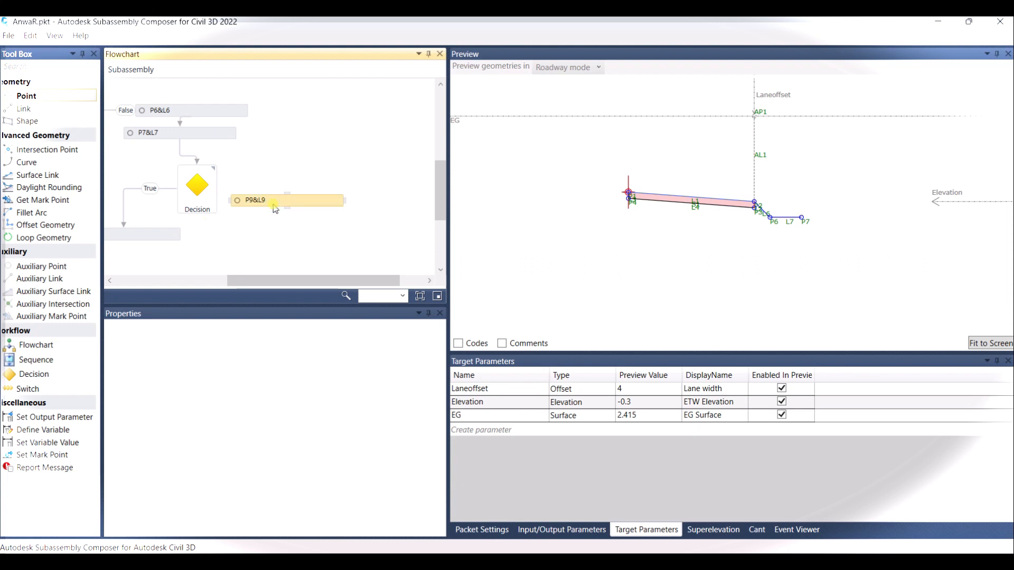
key("Right")
key("Right")
key("Down")
key("Down")
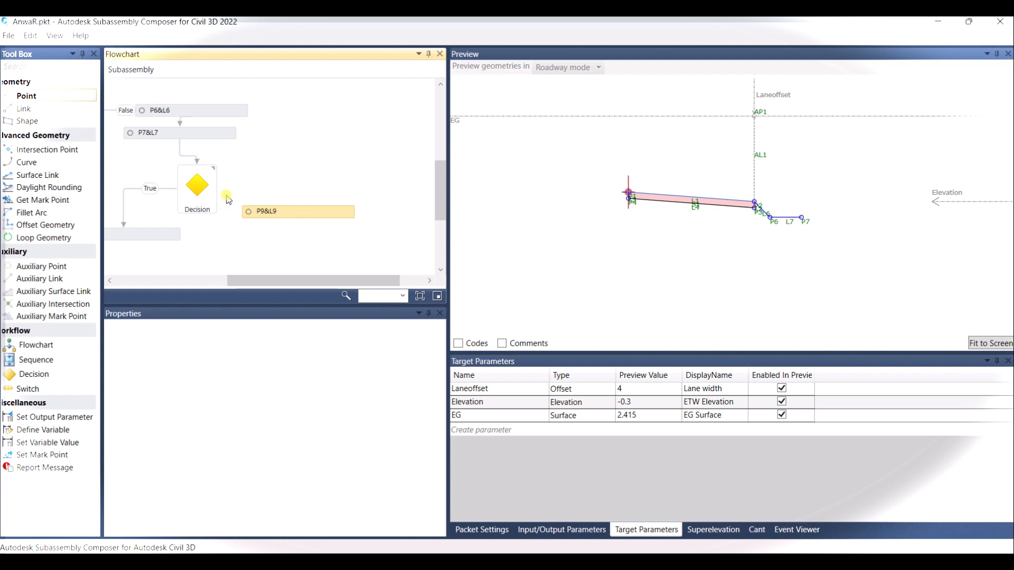
left_click_drag(218, 193, 299, 211)
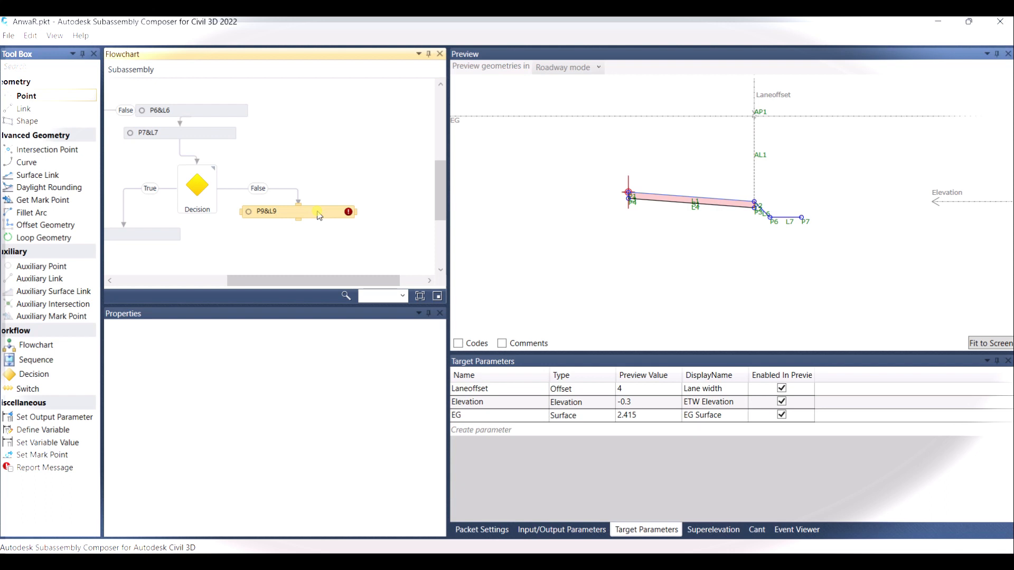
Open the inner flowchart and change P9's geometry type to Slope and Delta Y
double_click(296, 220)
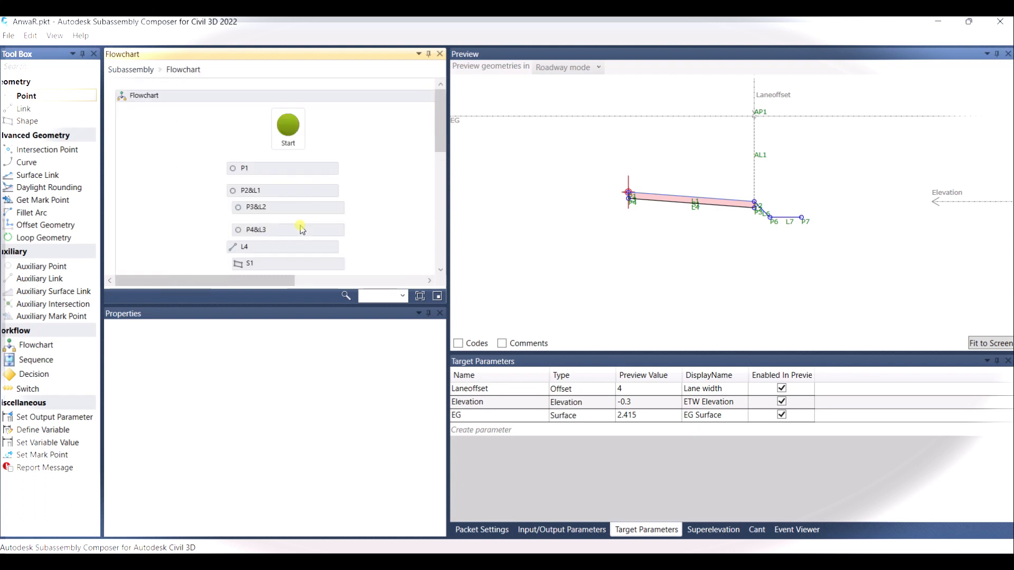
scroll(302, 231, "down", 10)
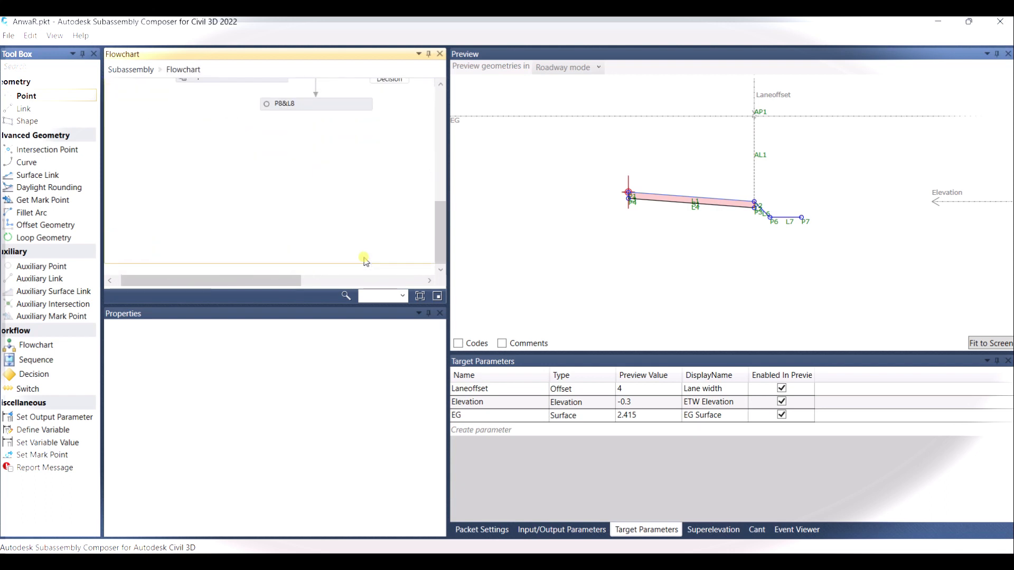
left_click_drag(295, 280, 430, 268)
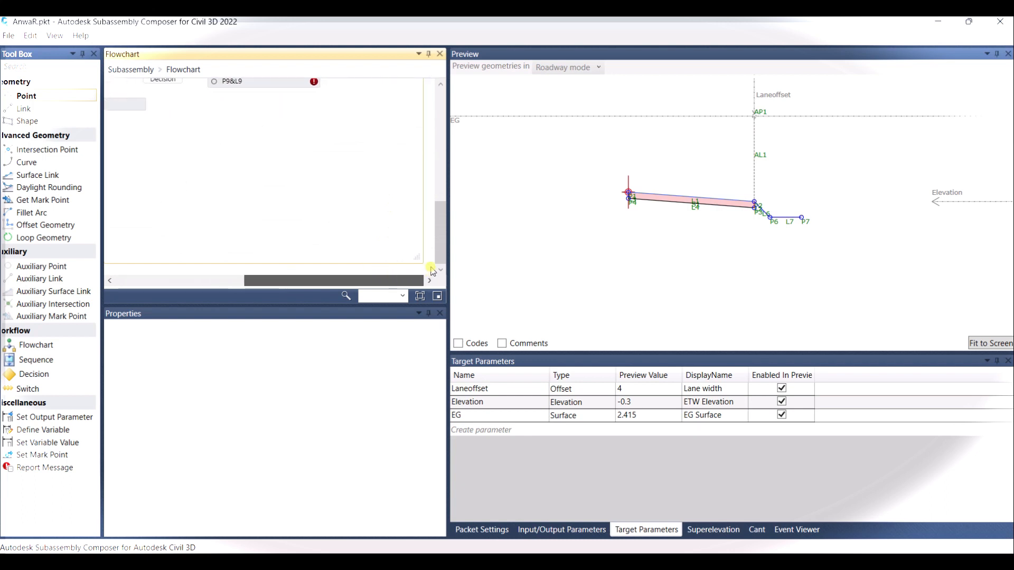
left_click(270, 84)
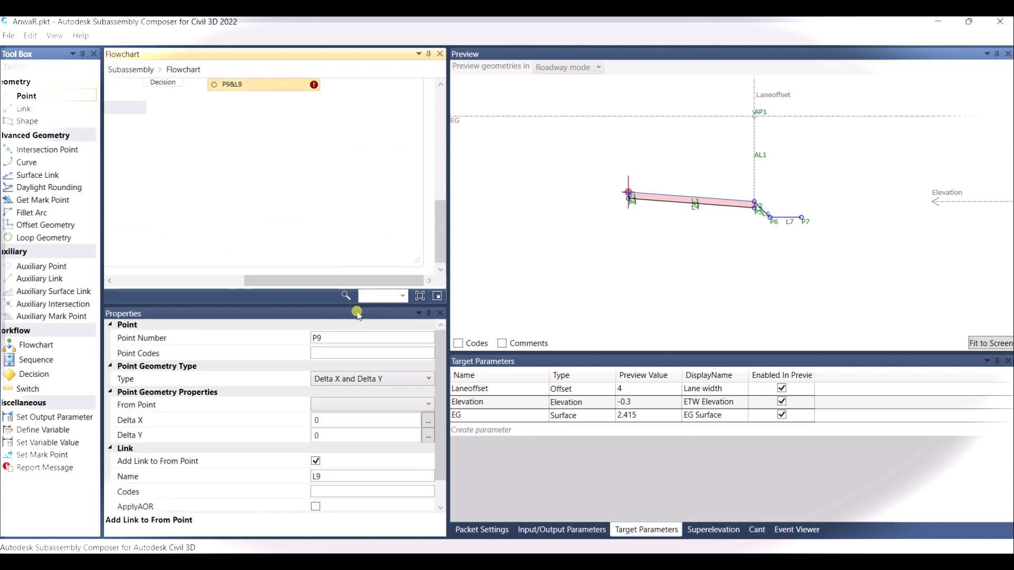
left_click(408, 386)
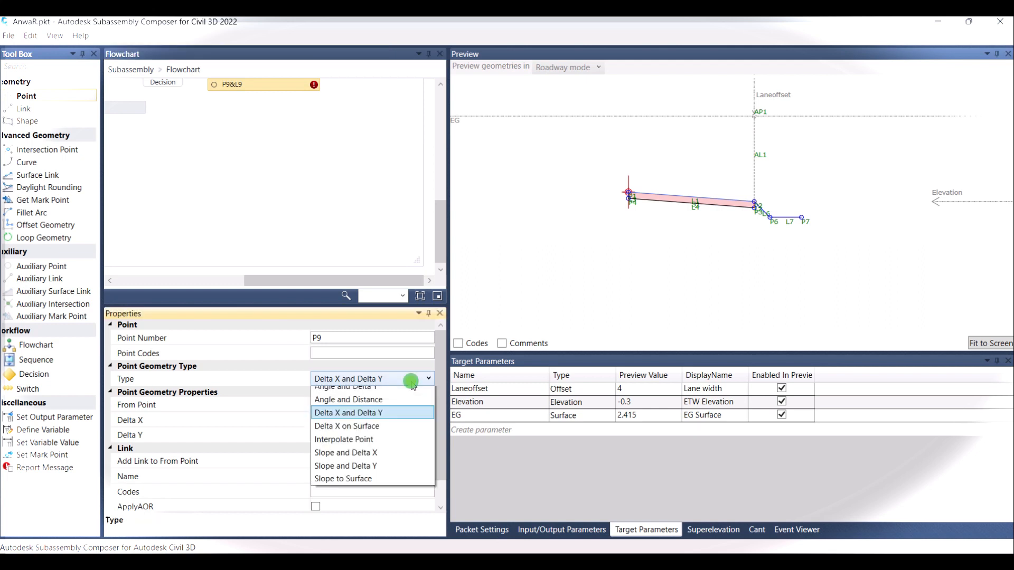
left_click(412, 384)
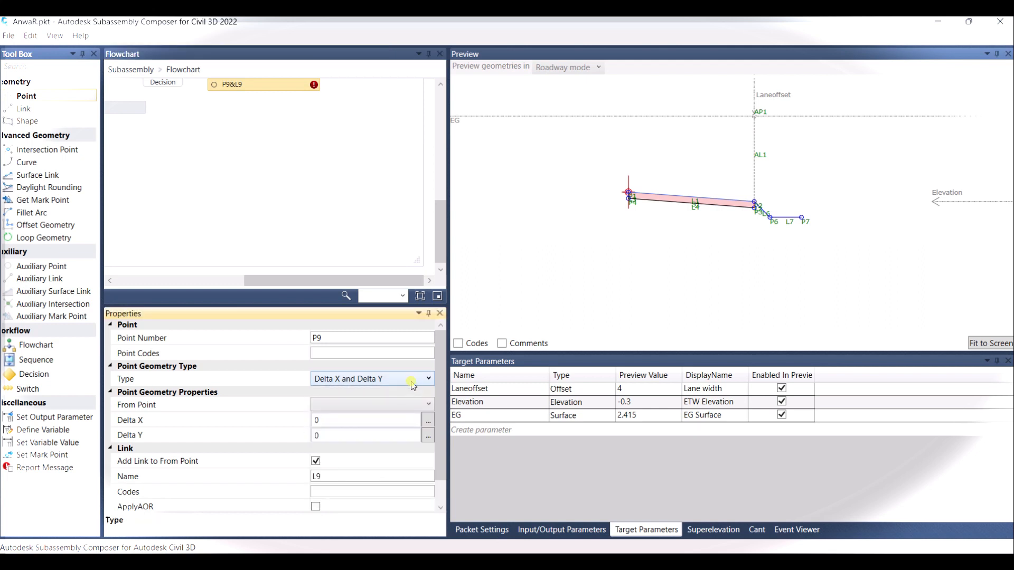
left_click(412, 383)
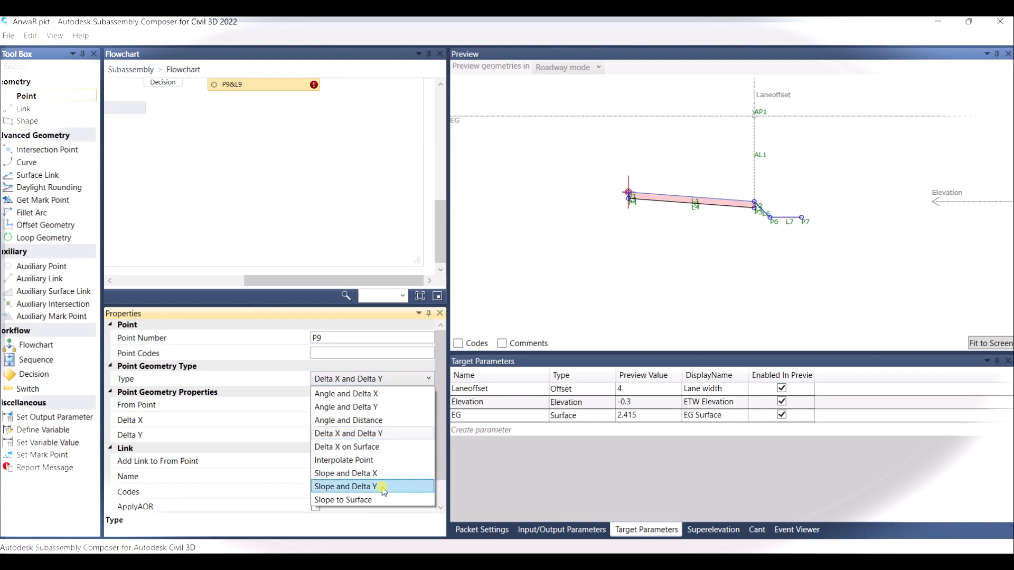
left_click(387, 487)
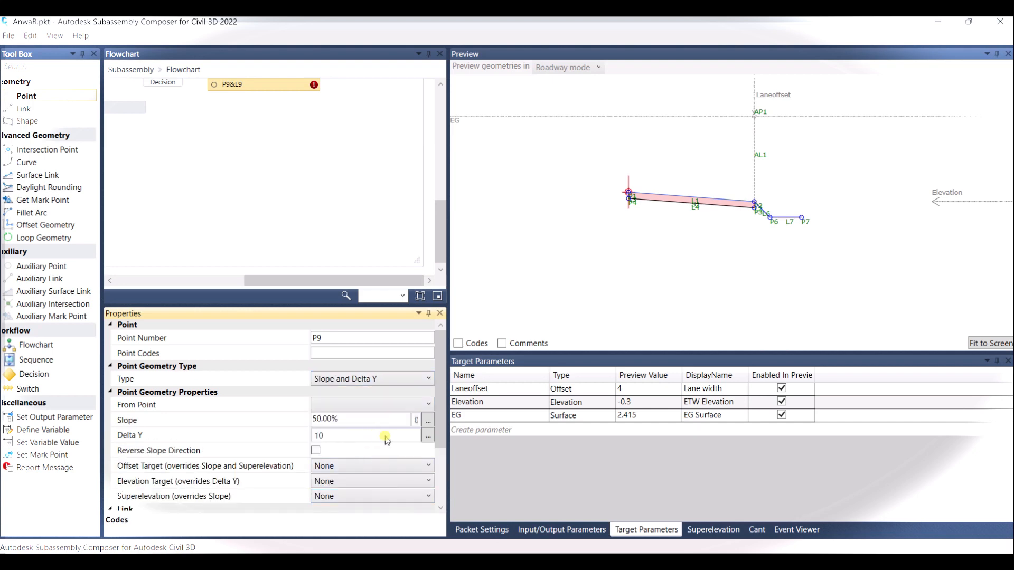
Set P9's slope to 100%, its Delta Y to 3 and its from point to P7
left_click_drag(317, 418, 308, 419)
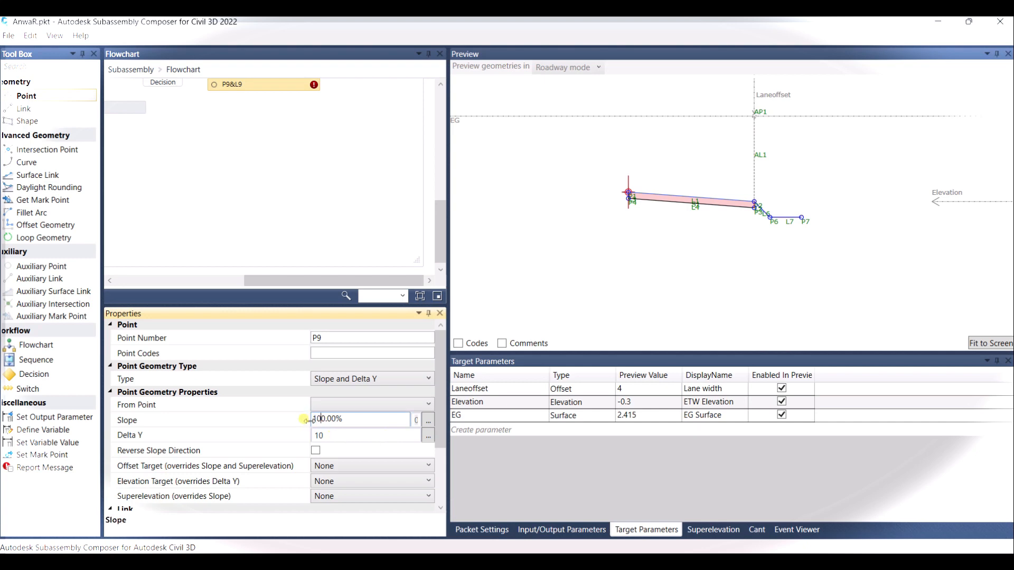
type("10")
left_click(340, 436)
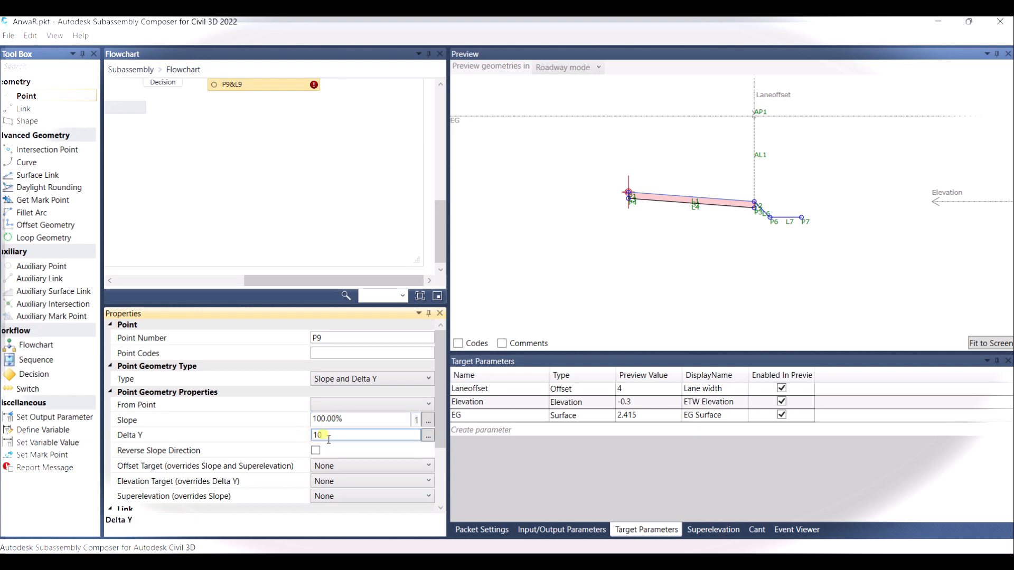
left_click_drag(324, 435, 312, 437)
type("3")
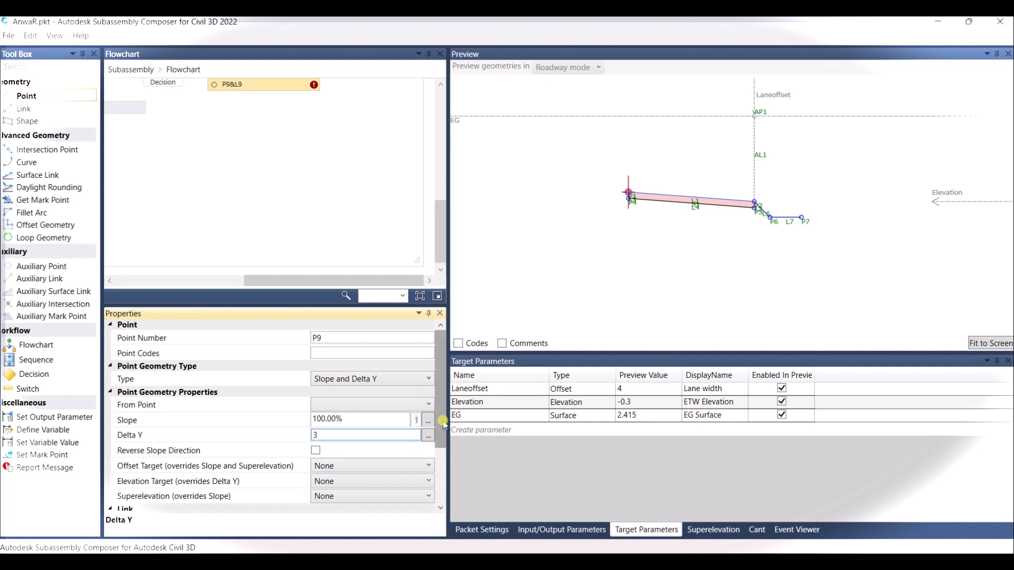
left_click_drag(442, 422, 445, 400)
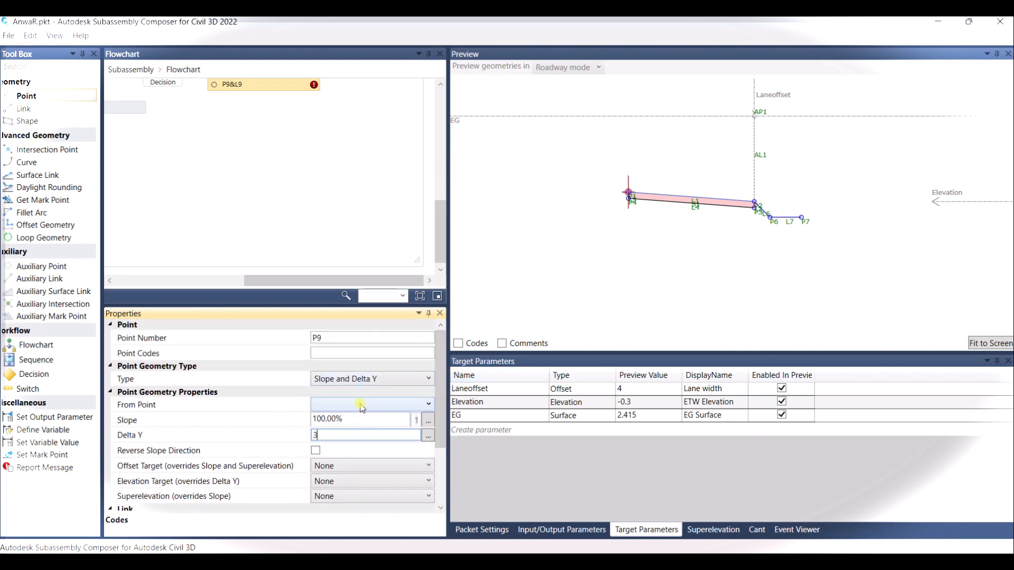
left_click(362, 407)
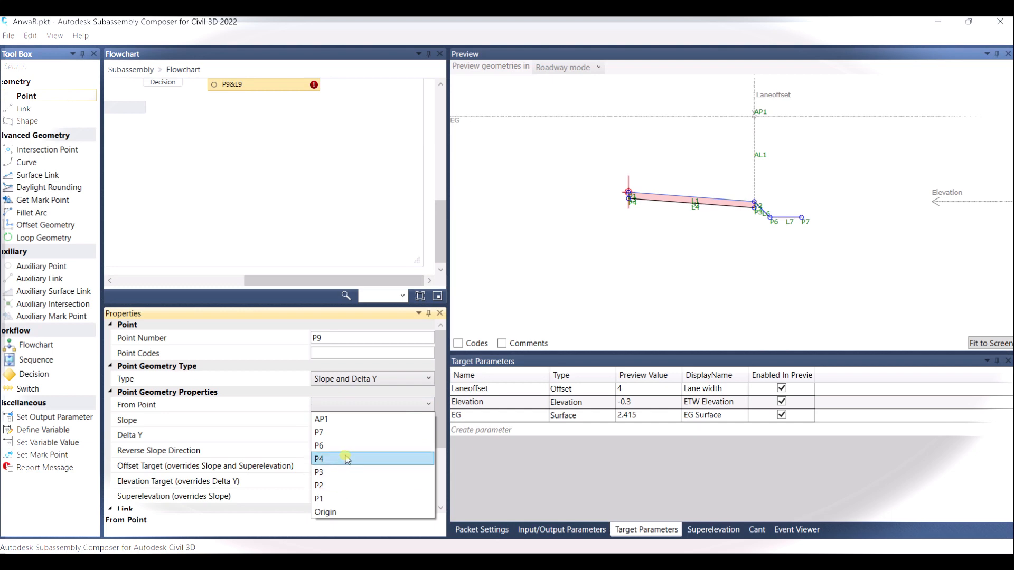
left_click(353, 443)
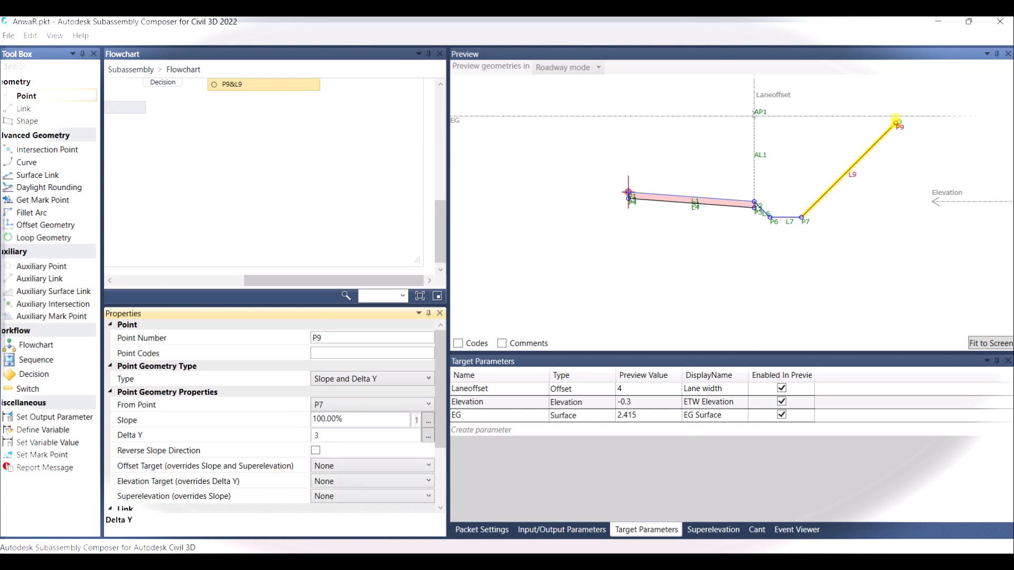
Add a point P10 below P9&L9 in the flowchart and set its Delta X to 2
left_click_drag(34, 96, 308, 226)
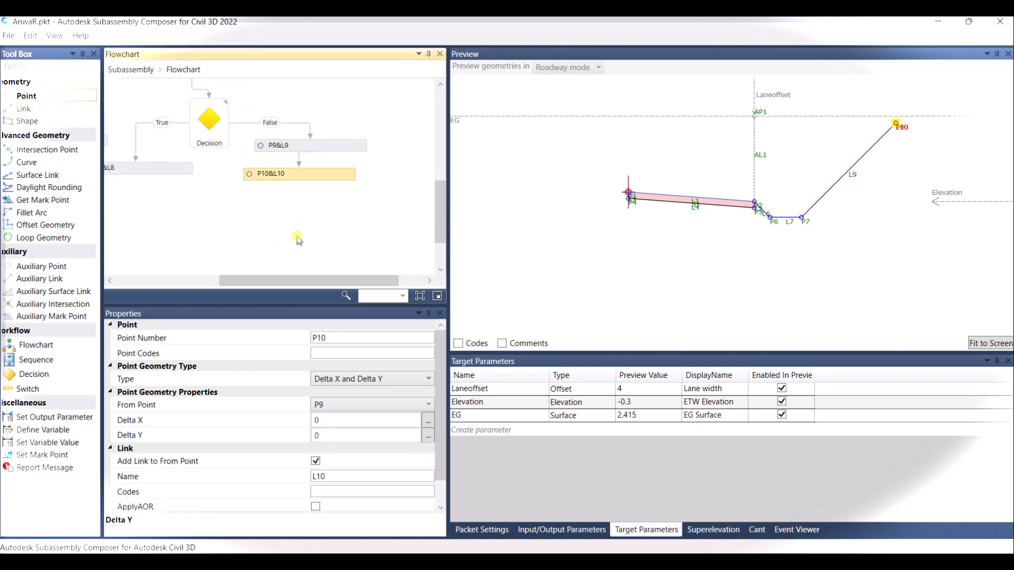
left_click(320, 177)
left_click(333, 425)
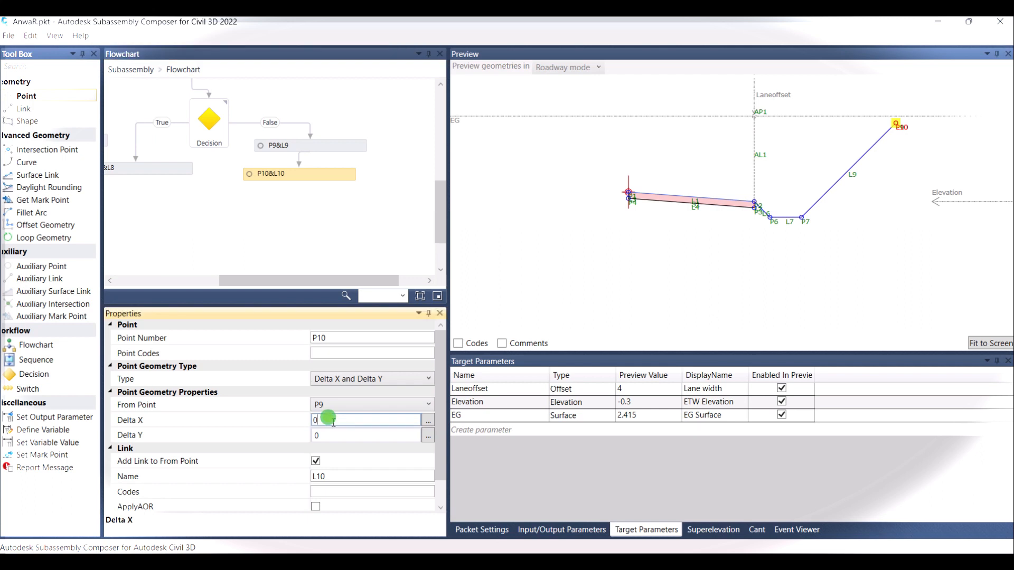
double_click(317, 420)
type("2")
left_click(322, 438)
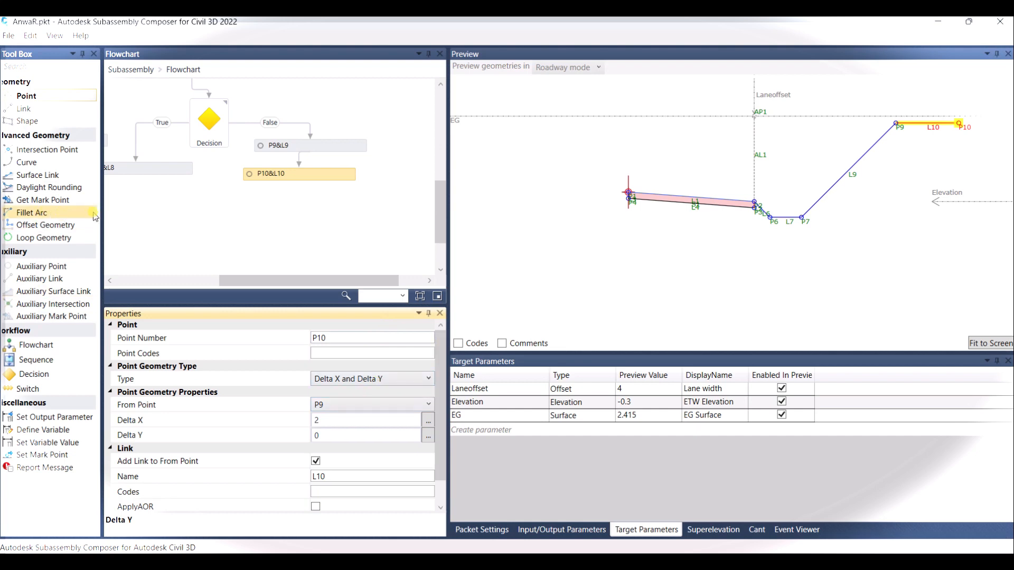
left_click(41, 110)
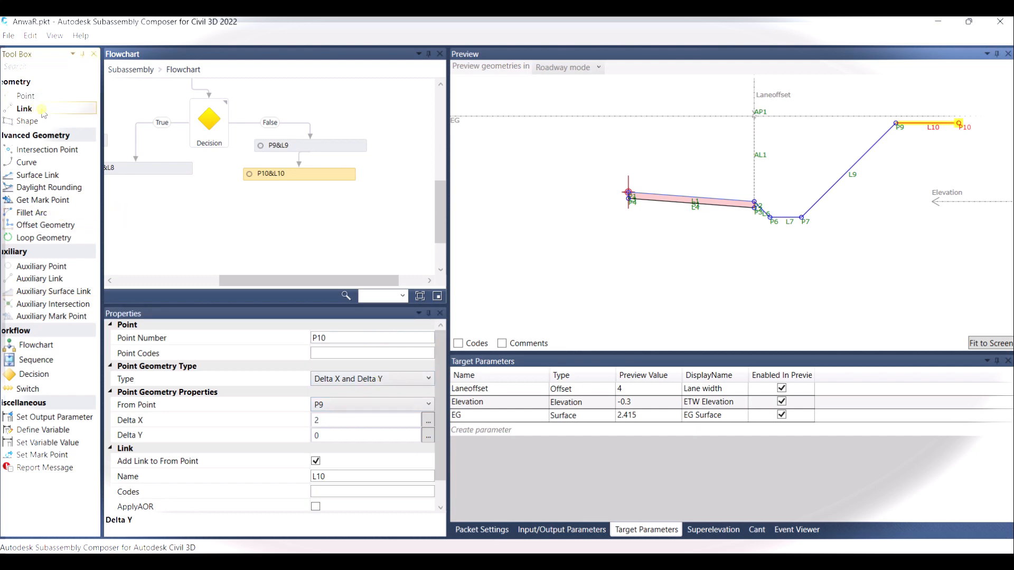
left_click_drag(44, 114, 303, 188)
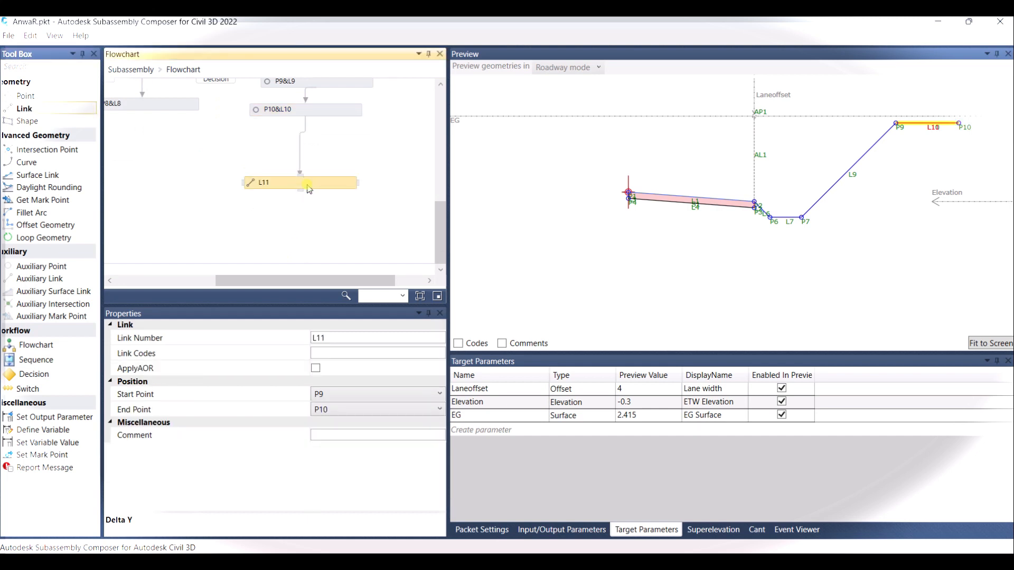
key("Delete")
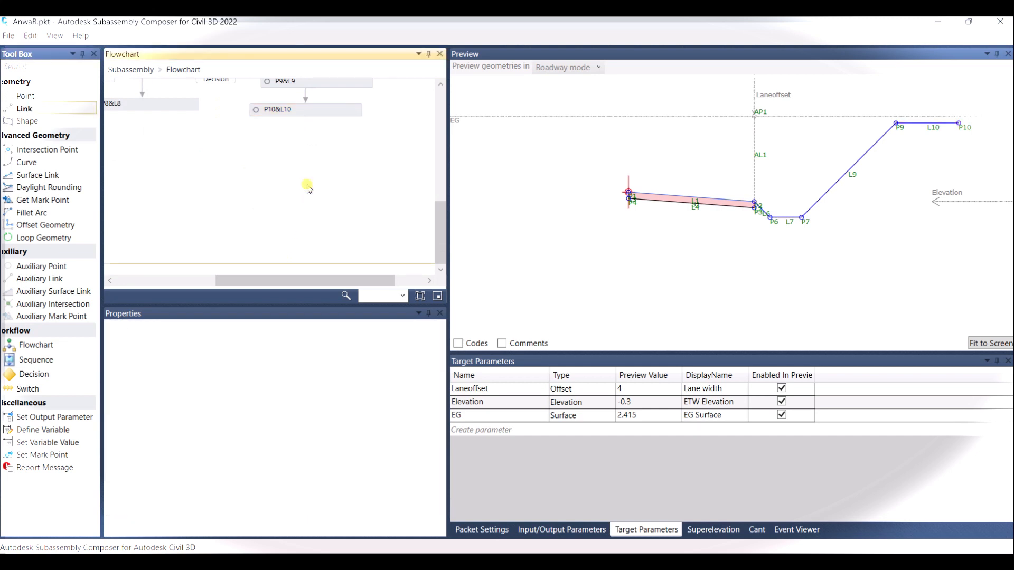
Add a point P11 below P10&L10 and change its geometry type to Slope to Surface
left_click_drag(26, 96, 342, 182)
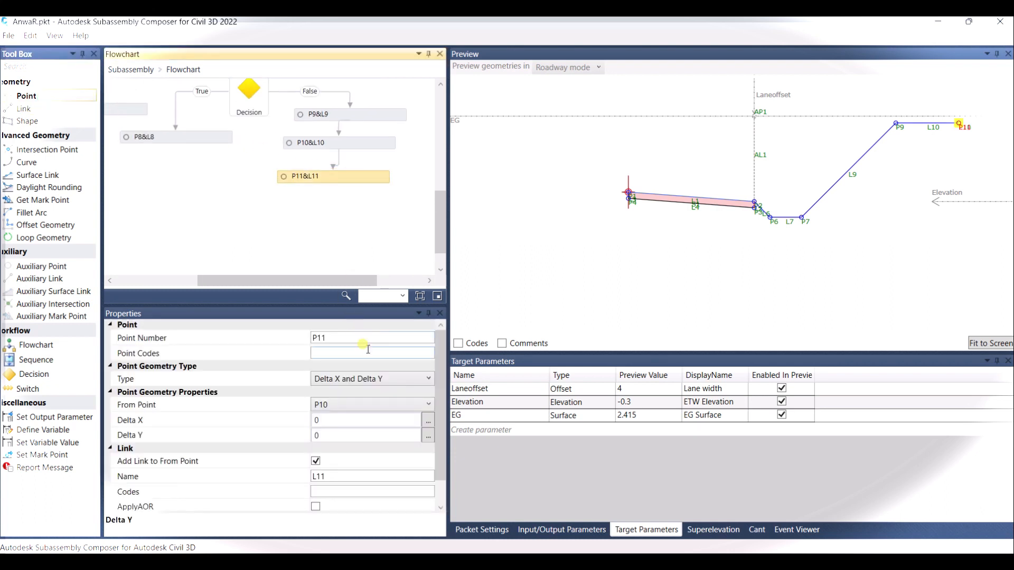
left_click(401, 384)
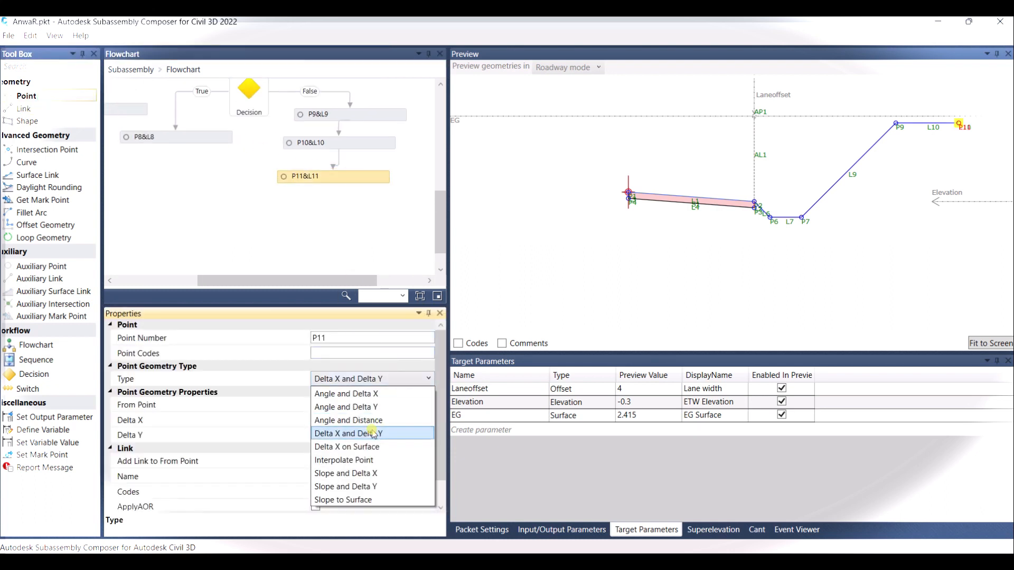
left_click(381, 501)
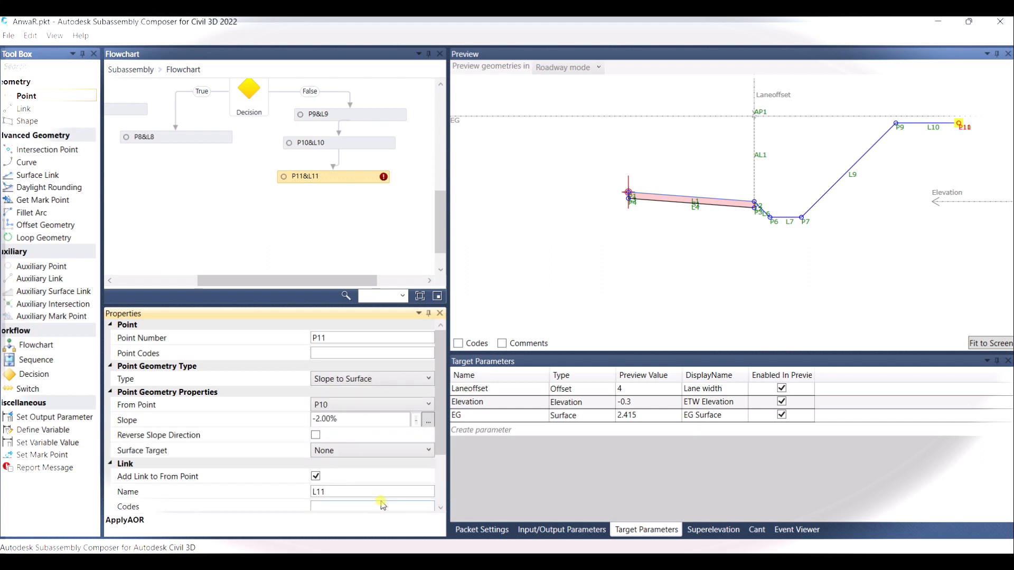
Set P11's slope to 100% and its surface target to EG
left_click(317, 417)
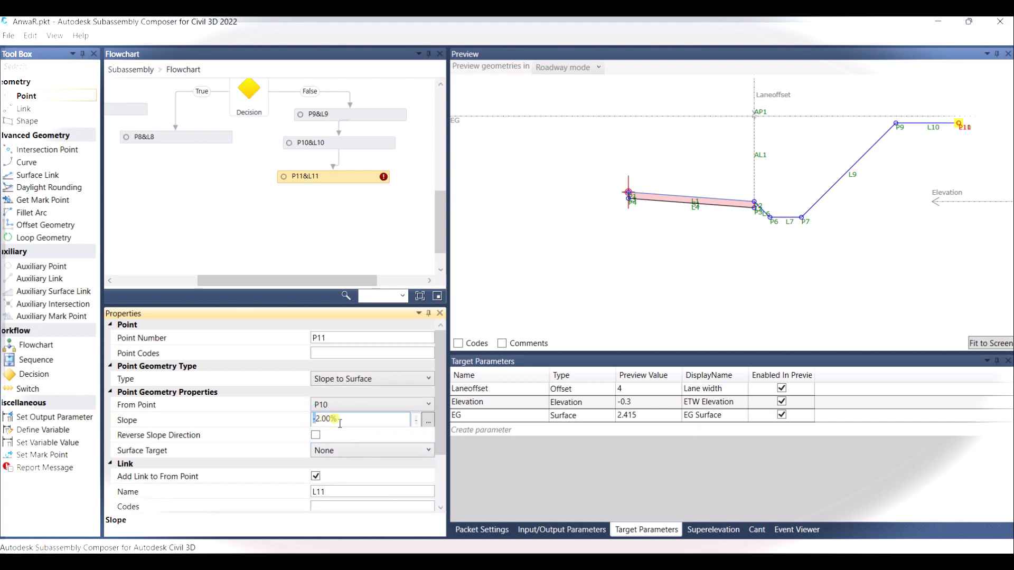
key("BackSpace")
key("BackSpace")
type("100")
scroll(361, 400, "down", 3)
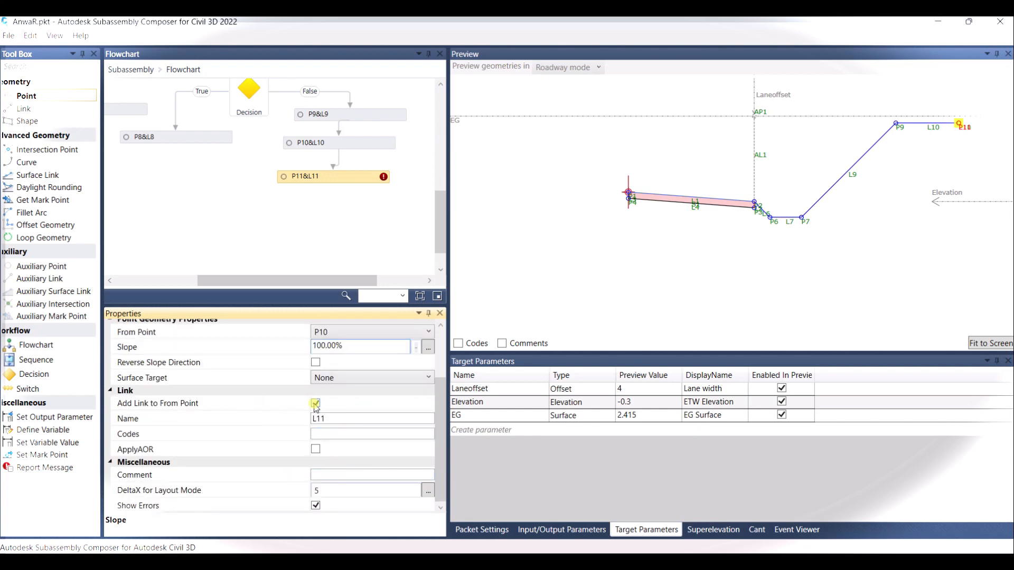
left_click(349, 379)
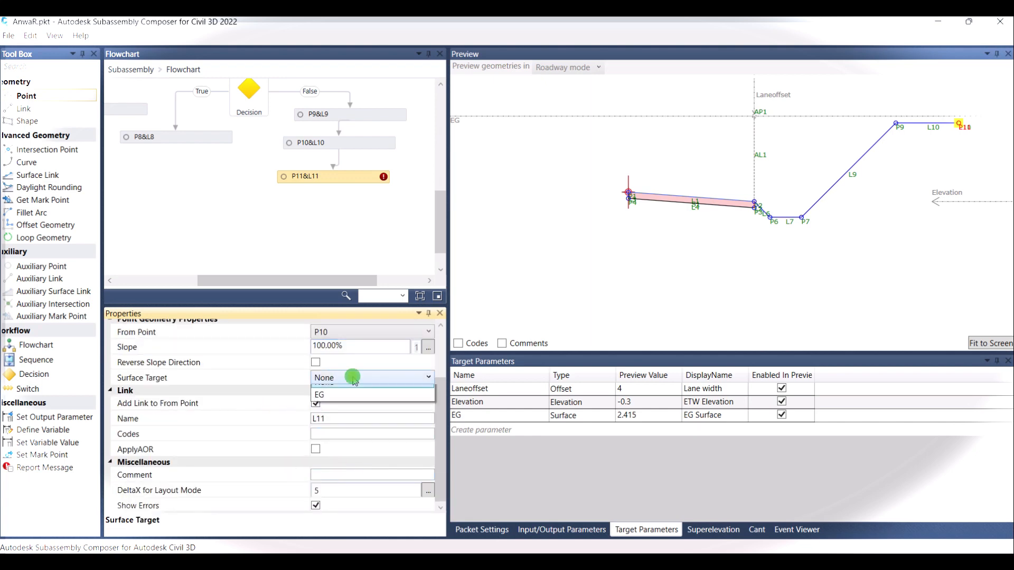
left_click(340, 406)
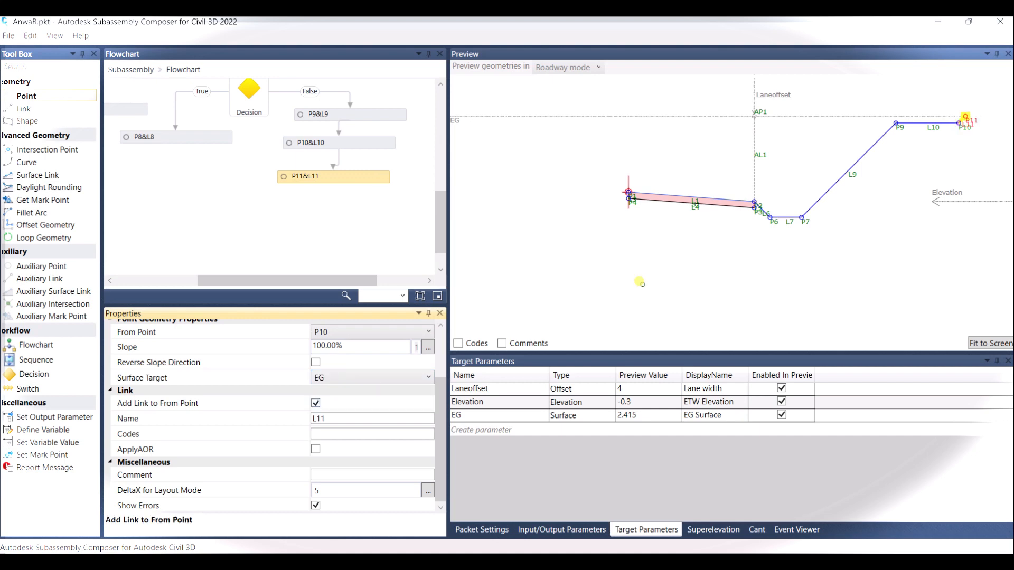
Lower the EG surface line in the preview to about 0.47 to test the shallow-cut daylight case
scroll(710, 254, "down", 2)
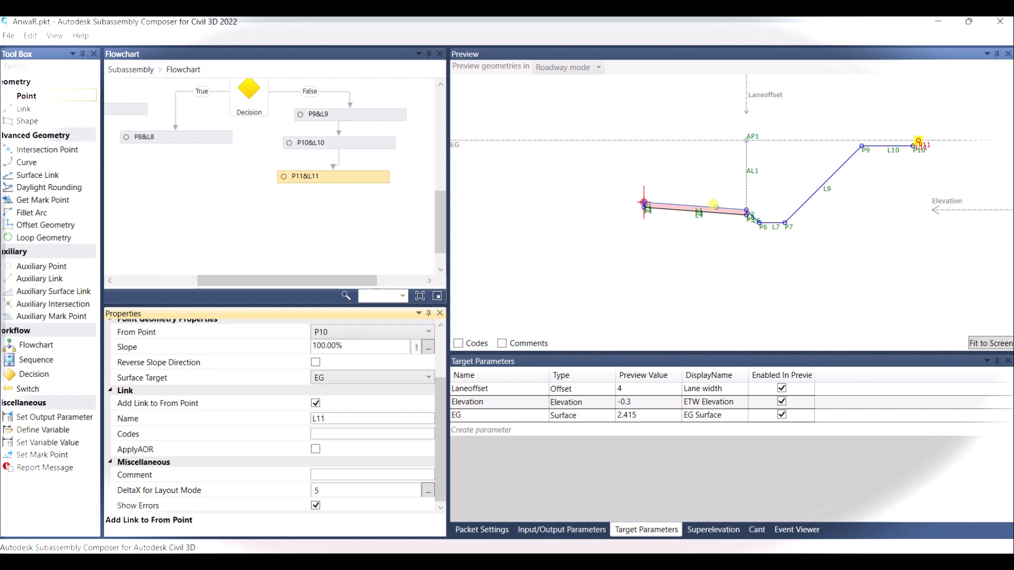
scroll(705, 191, "down", 2)
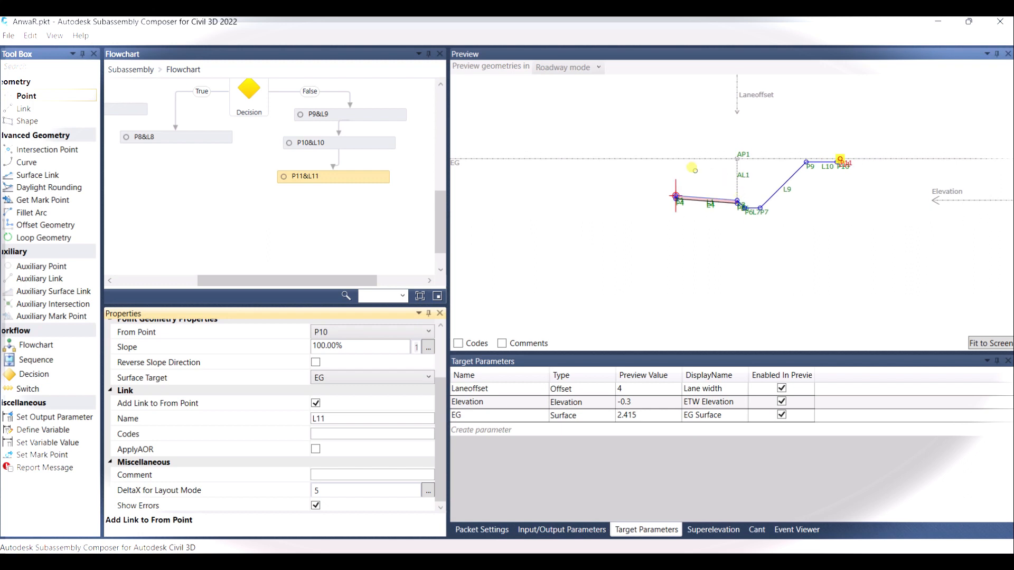
scroll(692, 168, "up", 1)
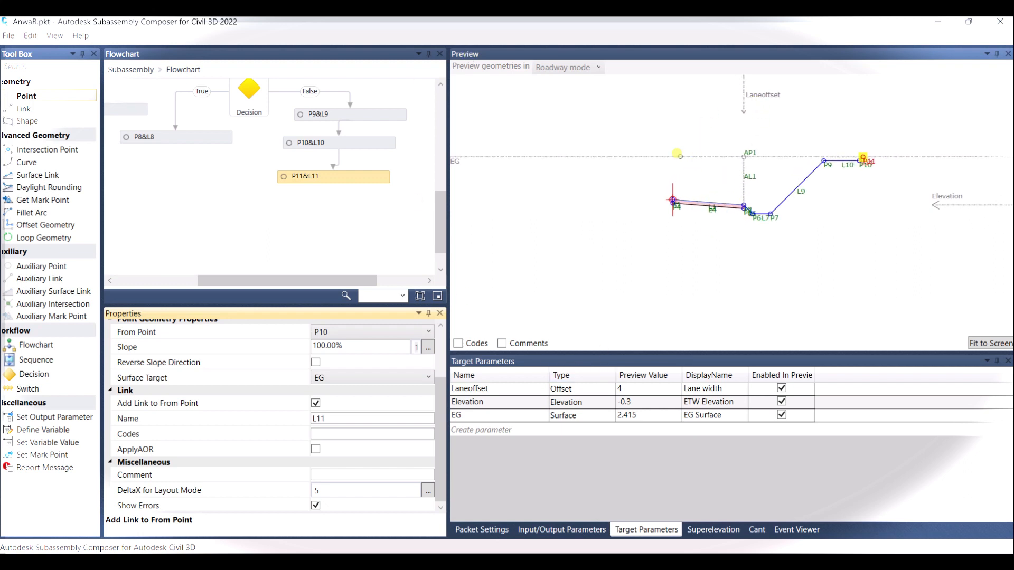
left_click(678, 154)
left_click(681, 154)
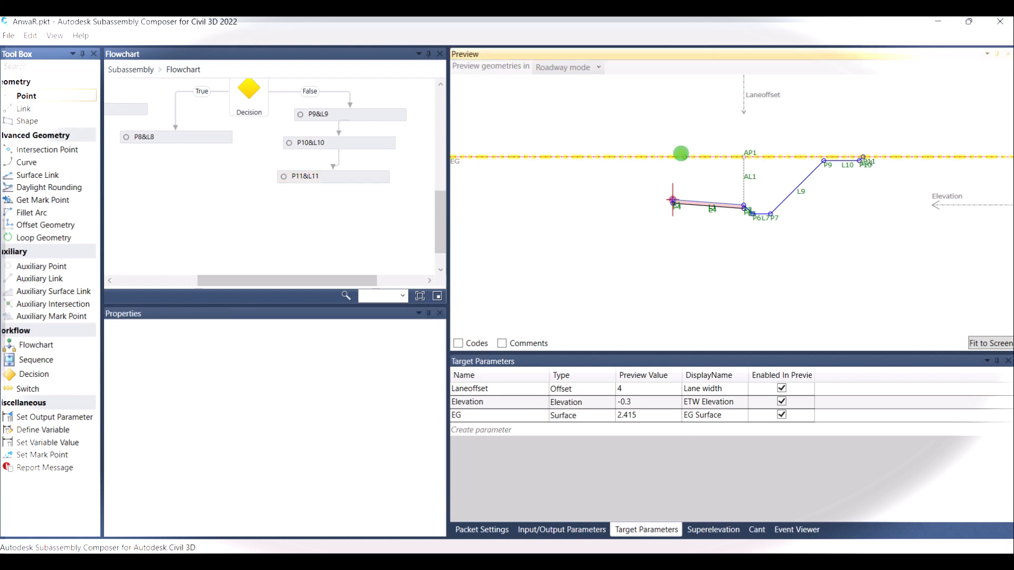
left_click_drag(681, 155, 698, 191)
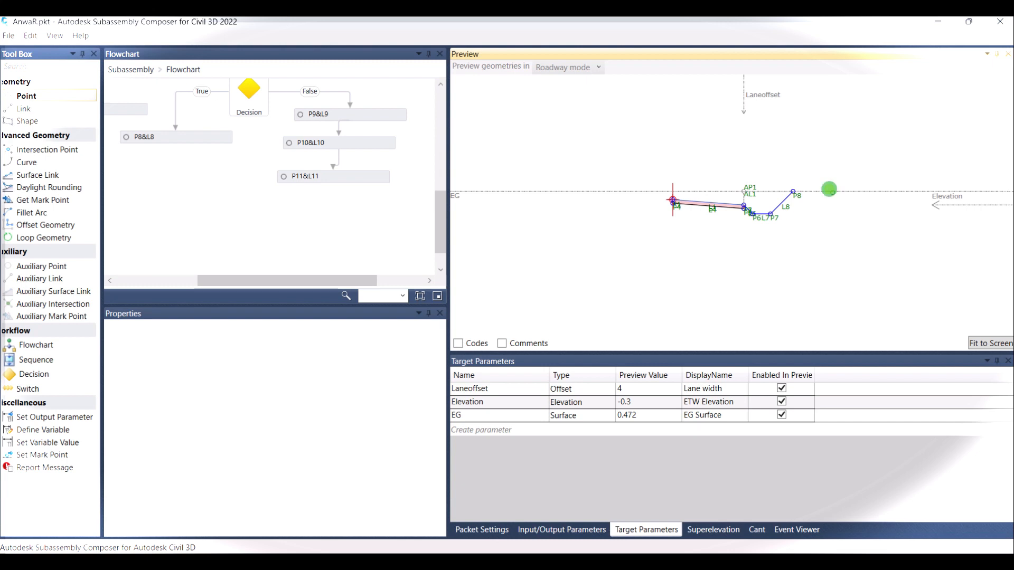
Test the benching and fill cases by moving the preview's EG surface up to about 6.85 and down to about -5.09
scroll(786, 205, "up", 5)
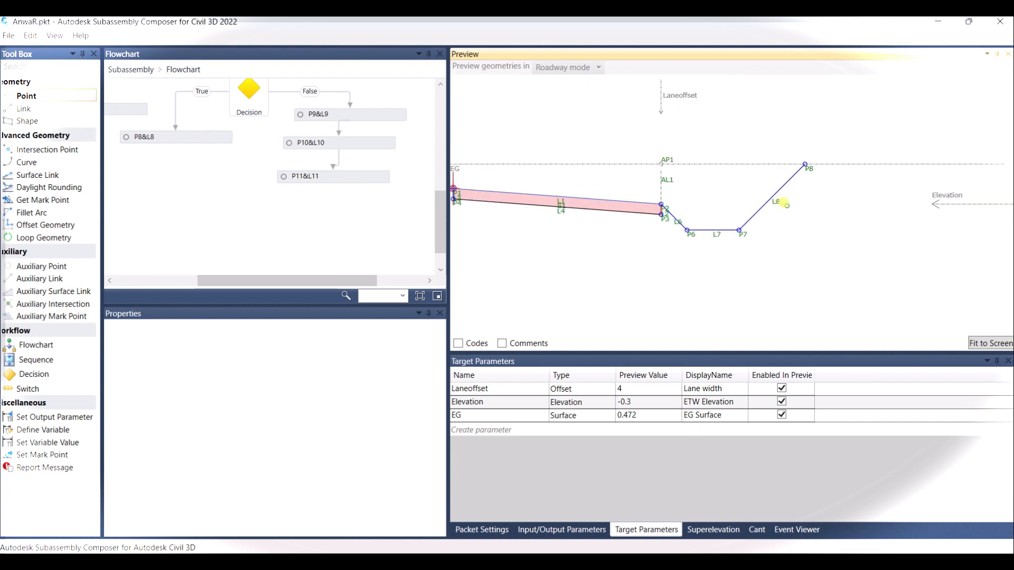
left_click(831, 164)
left_click_drag(869, 161, 874, 93)
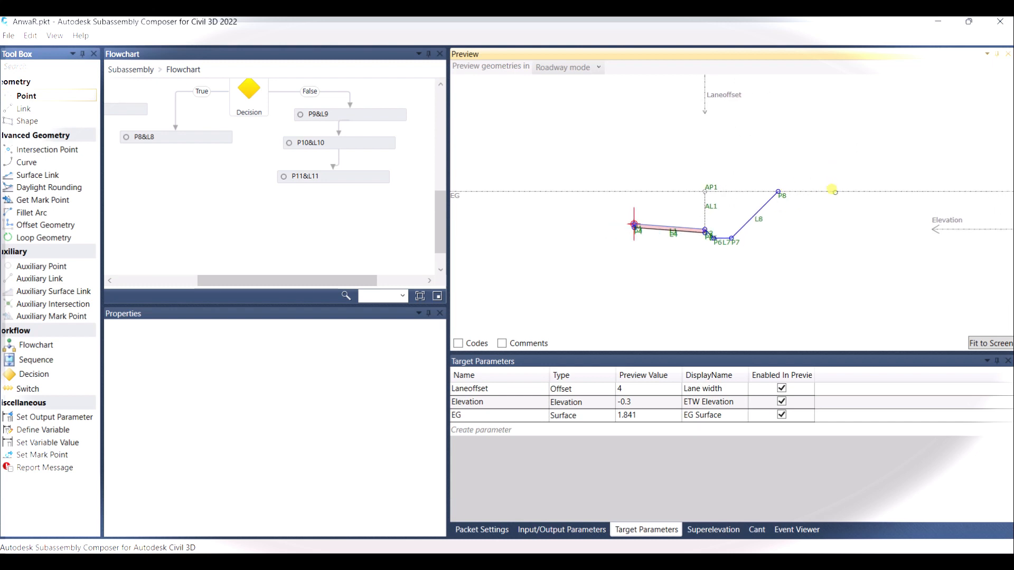
left_click_drag(838, 190, 840, 103)
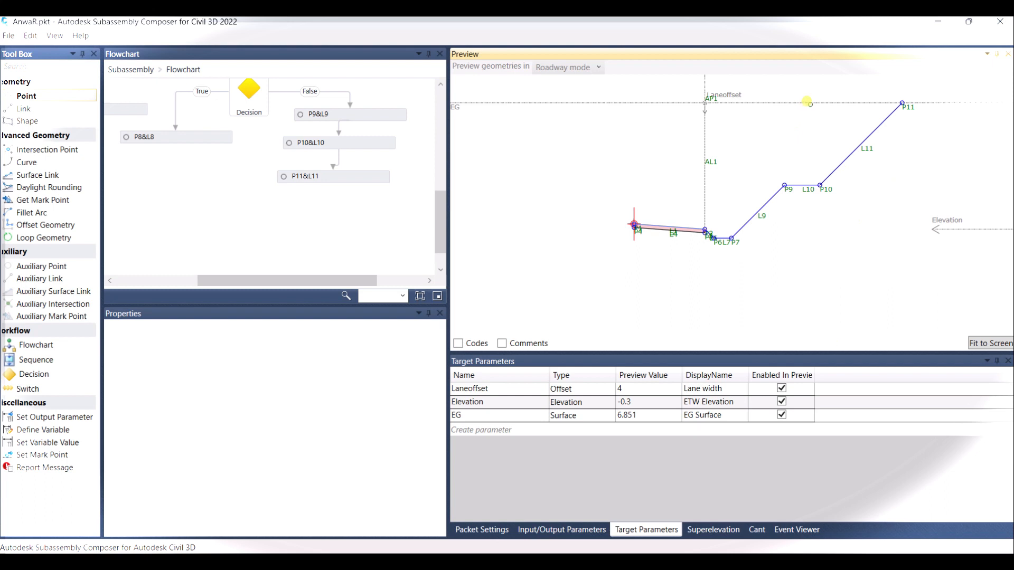
left_click_drag(814, 103, 824, 314)
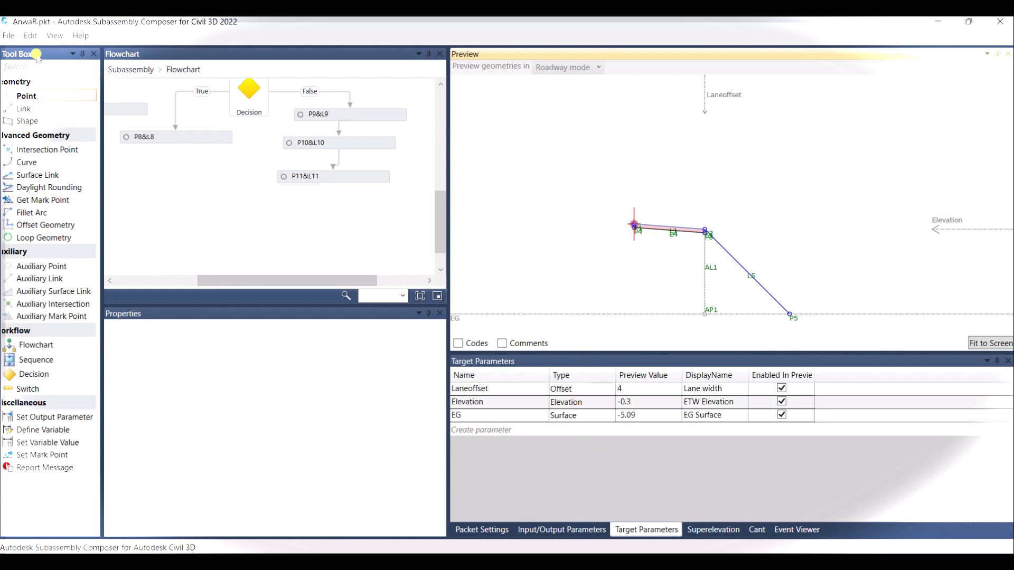
Save the subassembly file and open its packet settings
left_click(9, 36)
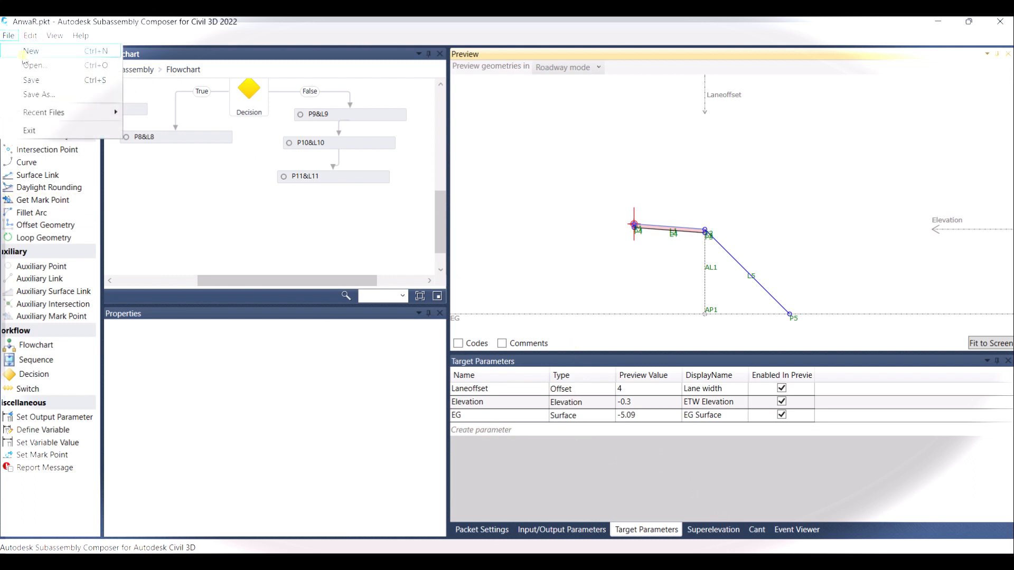
left_click(71, 86)
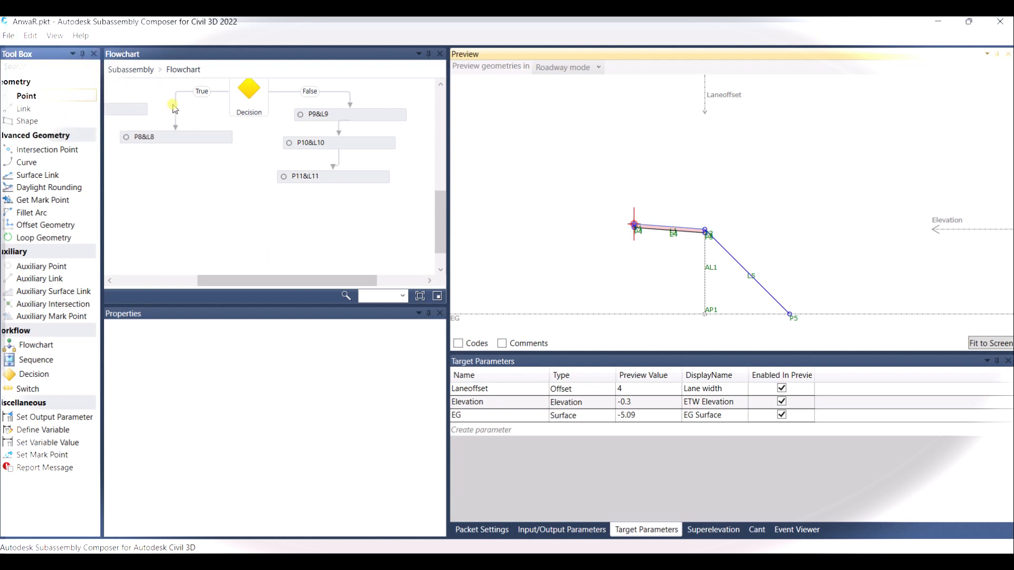
left_click(478, 531)
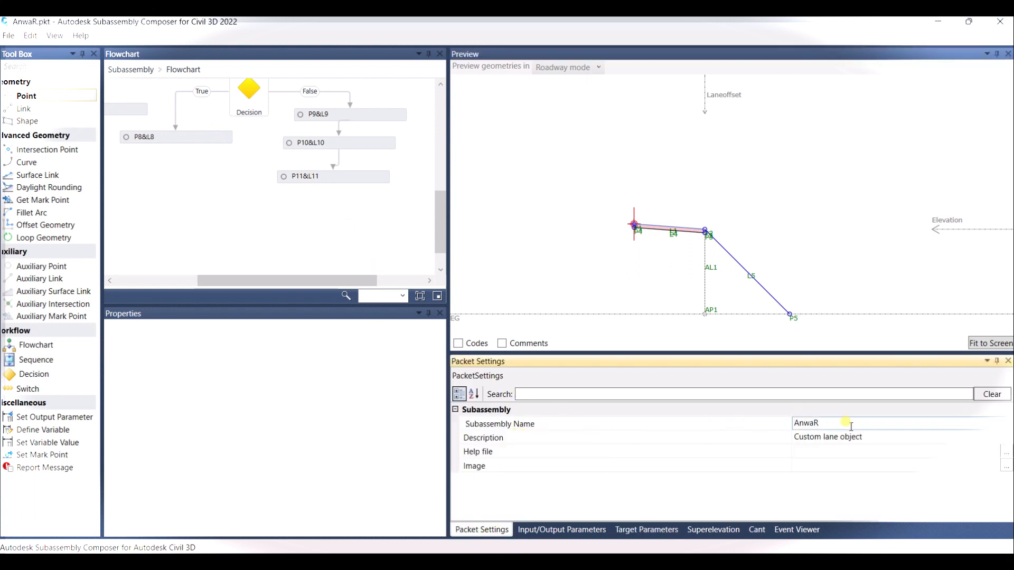